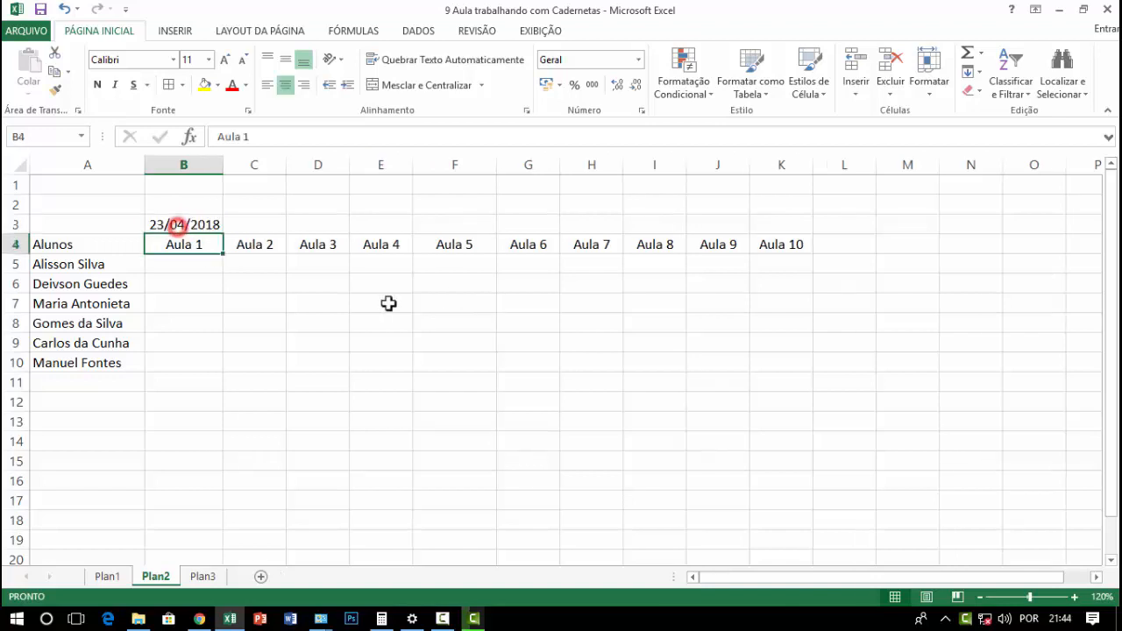
# Format the date above Aula 1 in B3 with the Geral number format
pyautogui.click(178, 222)
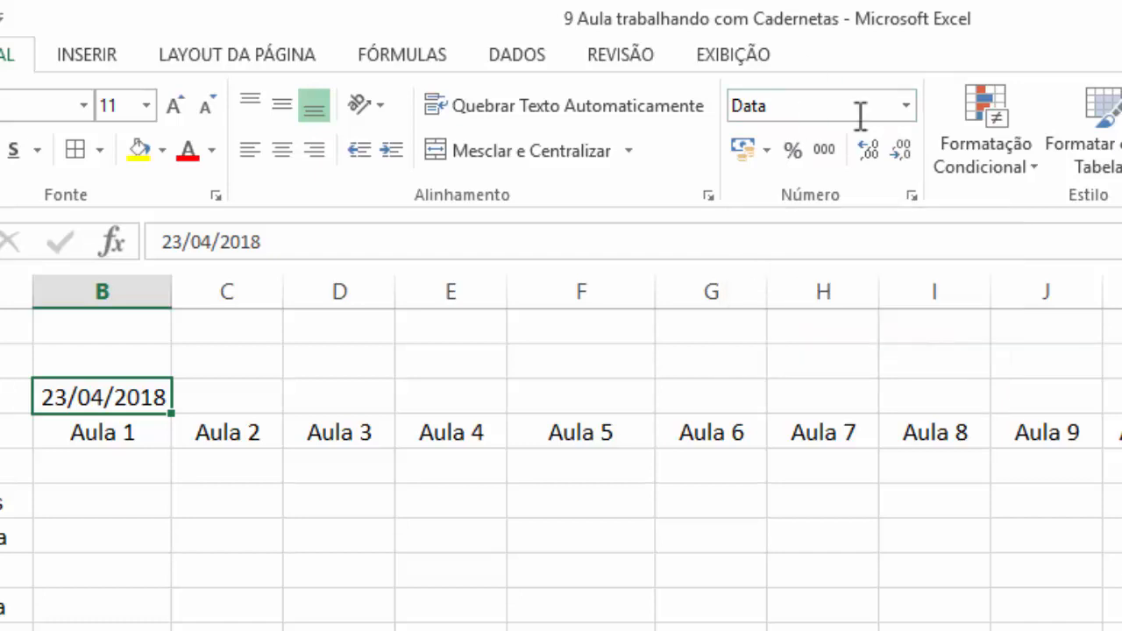
pyautogui.click(905, 107)
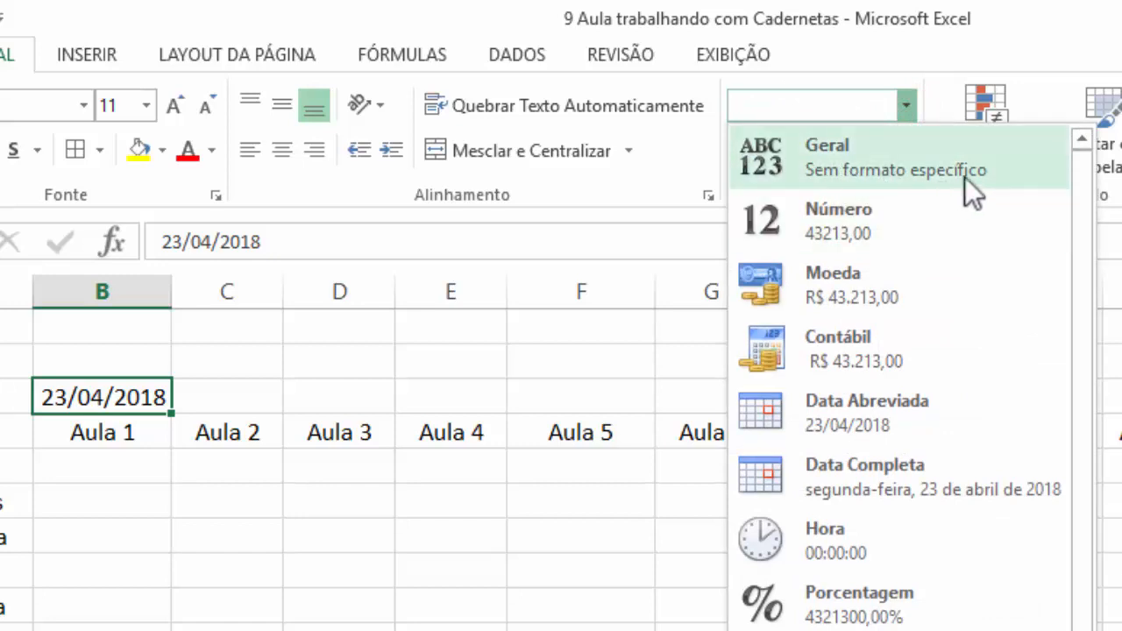
pyautogui.click(828, 151)
pyautogui.click(191, 574)
pyautogui.click(120, 396)
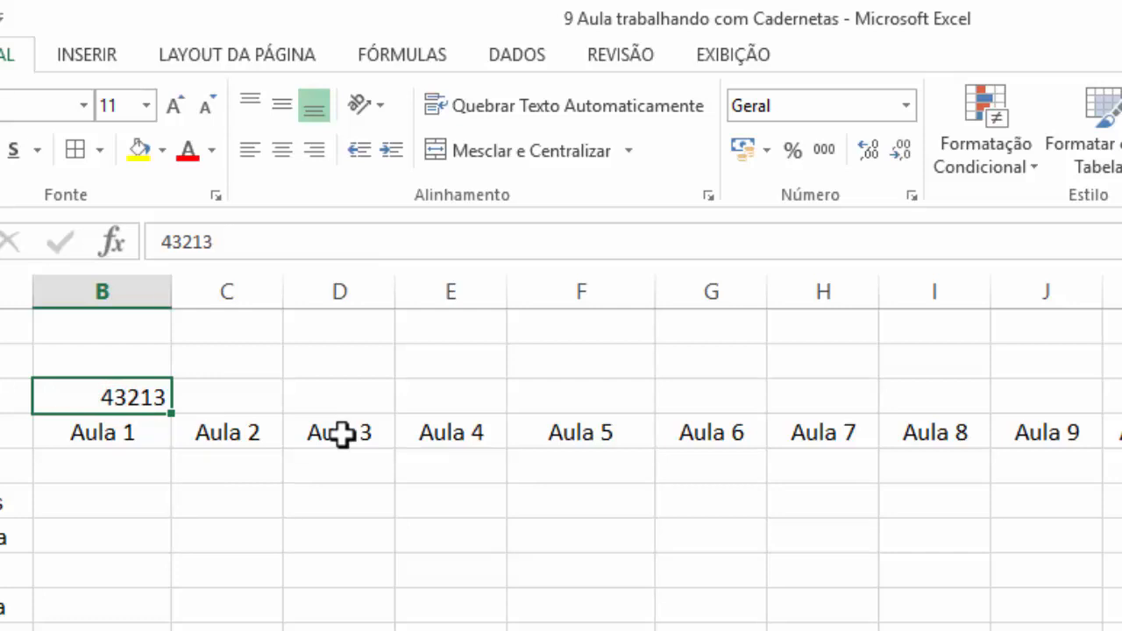
# Enter the date 24/04/2018 in C3 above Aula 2 and format it as Geral
pyautogui.click(215, 395)
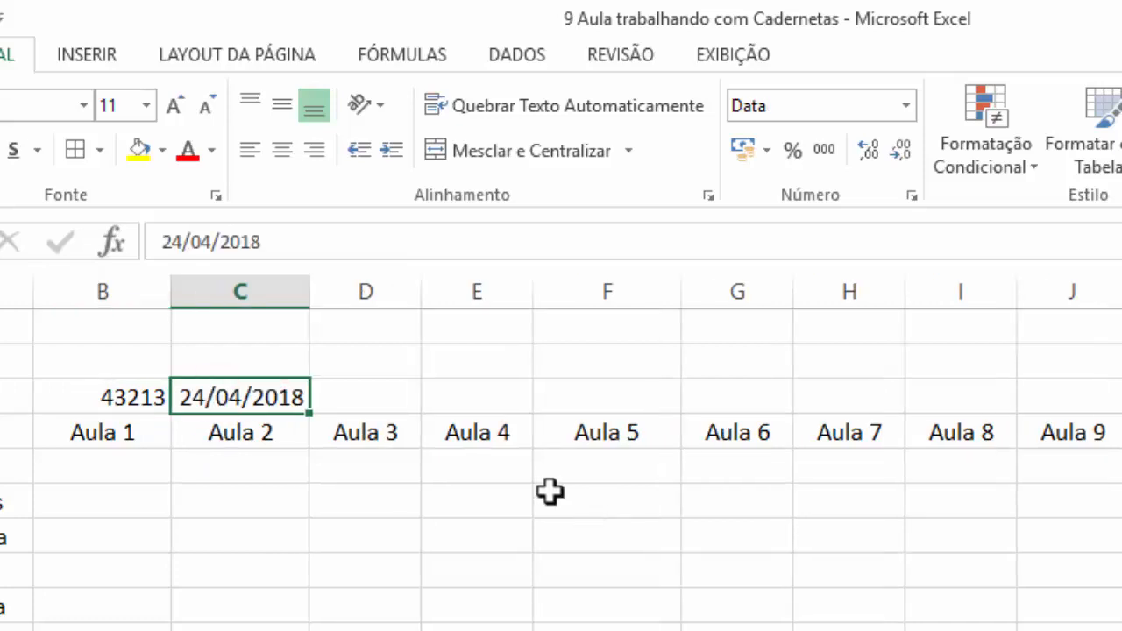
pyautogui.click(907, 103)
pyautogui.click(833, 181)
pyautogui.click(426, 533)
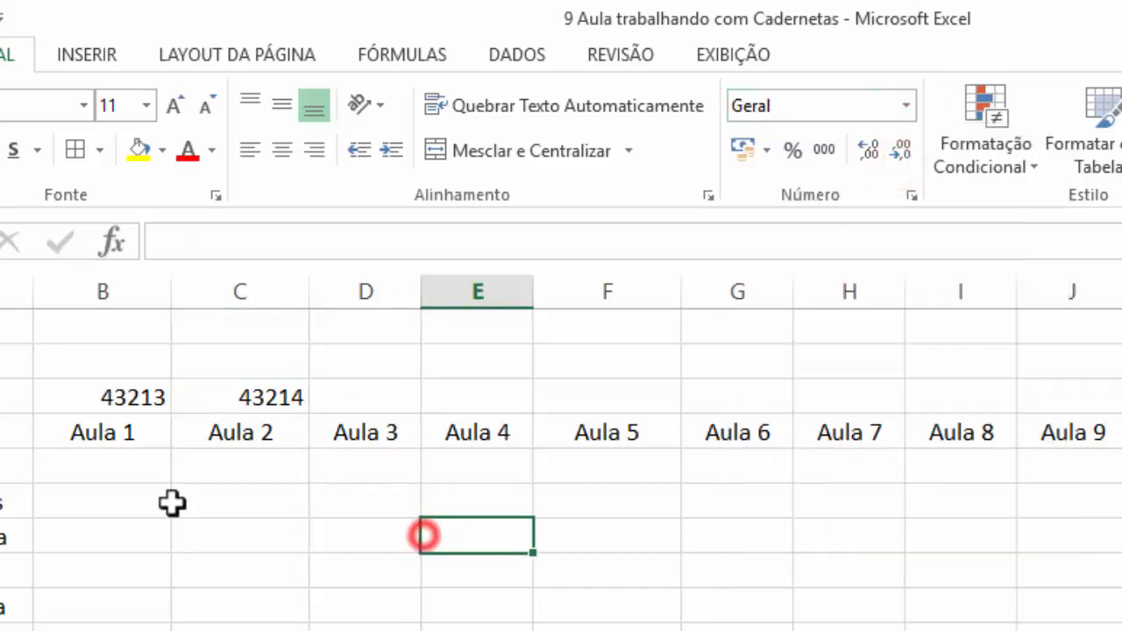
# Compare the serial numbers behind the two consecutive dates in B3 and C3
pyautogui.click(145, 406)
pyautogui.click(226, 398)
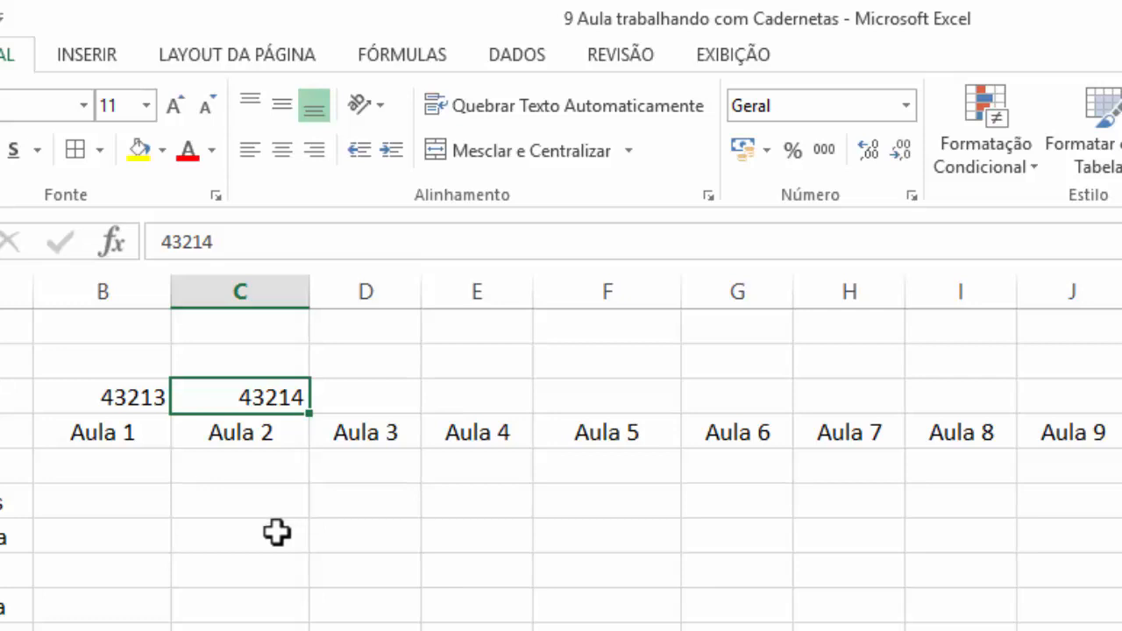
pyautogui.click(275, 530)
pyautogui.click(132, 396)
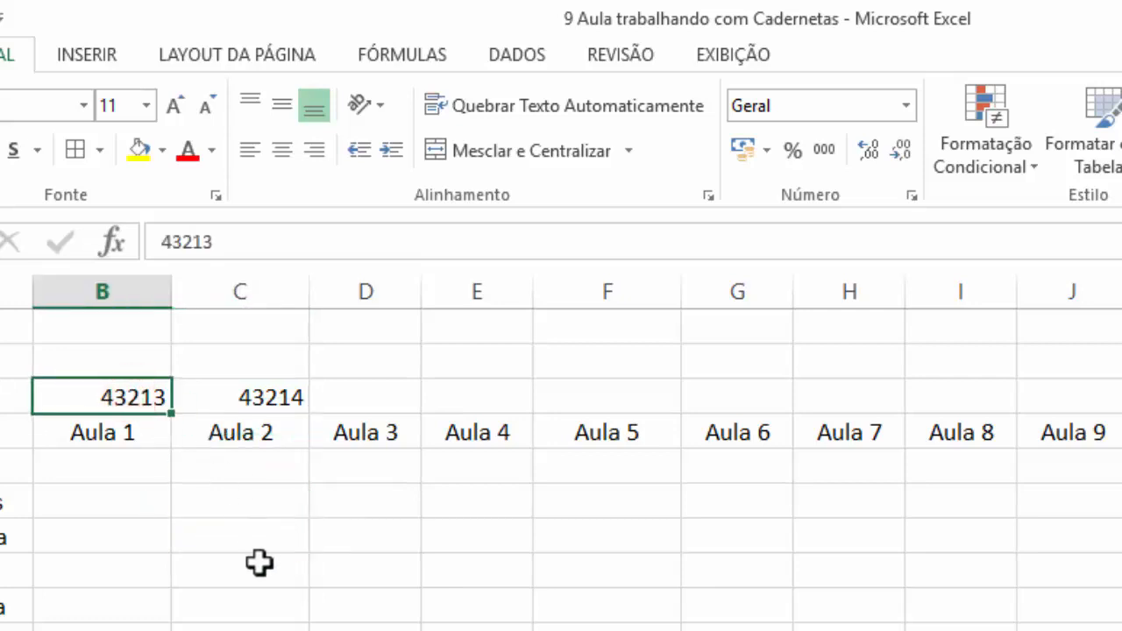
pyautogui.click(225, 398)
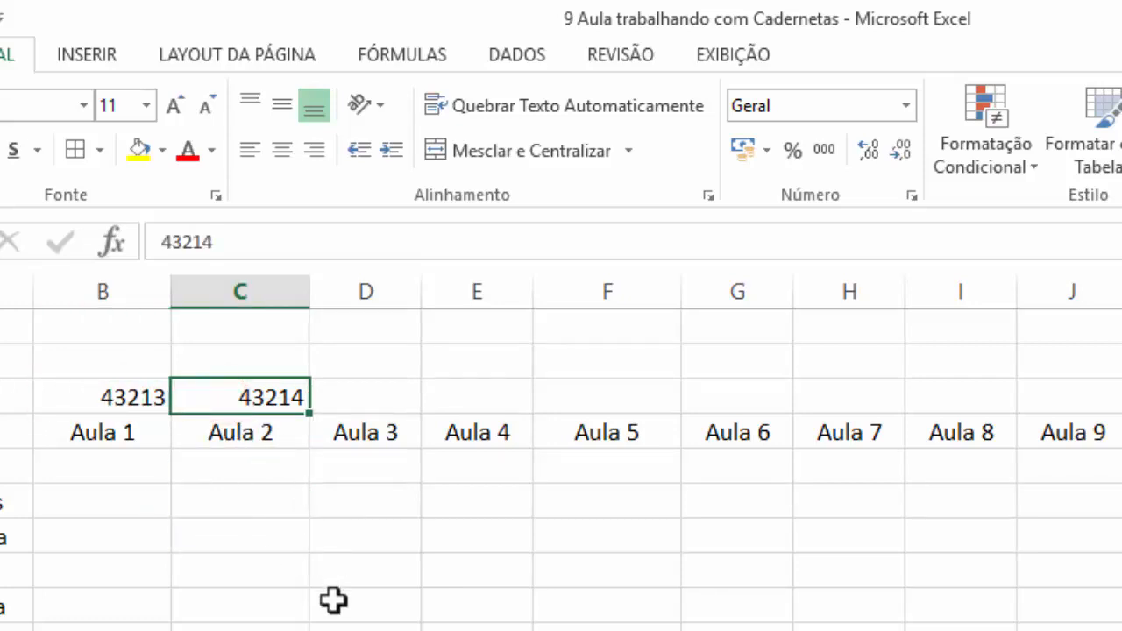
pyautogui.click(408, 581)
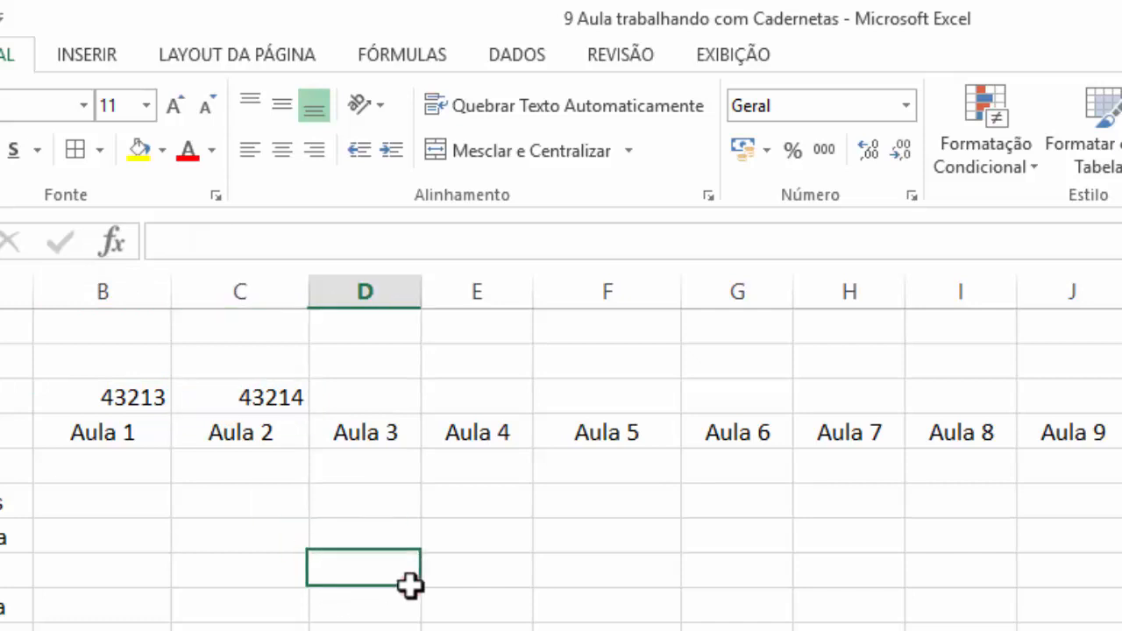
pyautogui.click(292, 398)
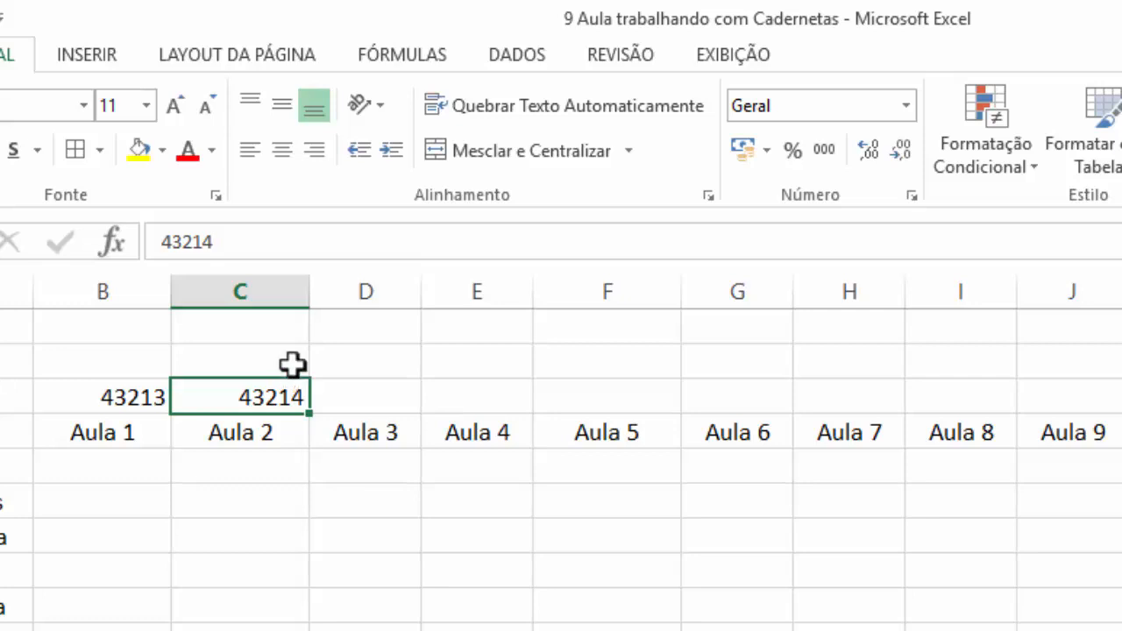
# Enter the test numbers 1 and 2 in cells C6 and C7
pyautogui.click(278, 501)
pyautogui.write('1')
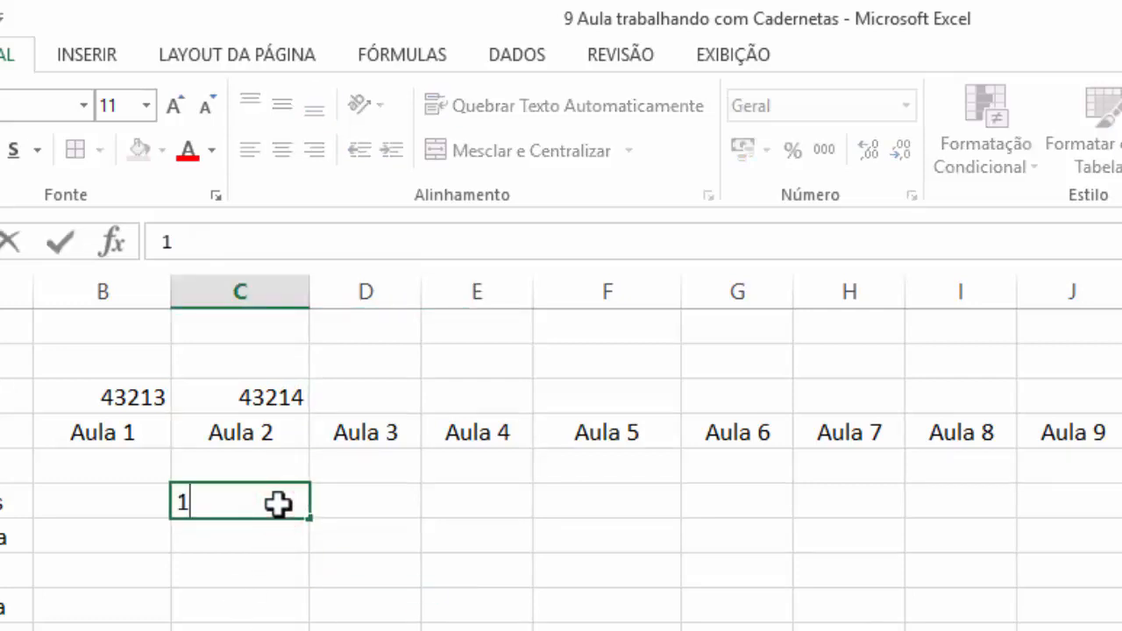
pyautogui.press('Return')
pyautogui.write('2')
pyautogui.press('Return')
# Format the number 1 in C6 as a short date (Data Abreviada)
pyautogui.click(278, 503)
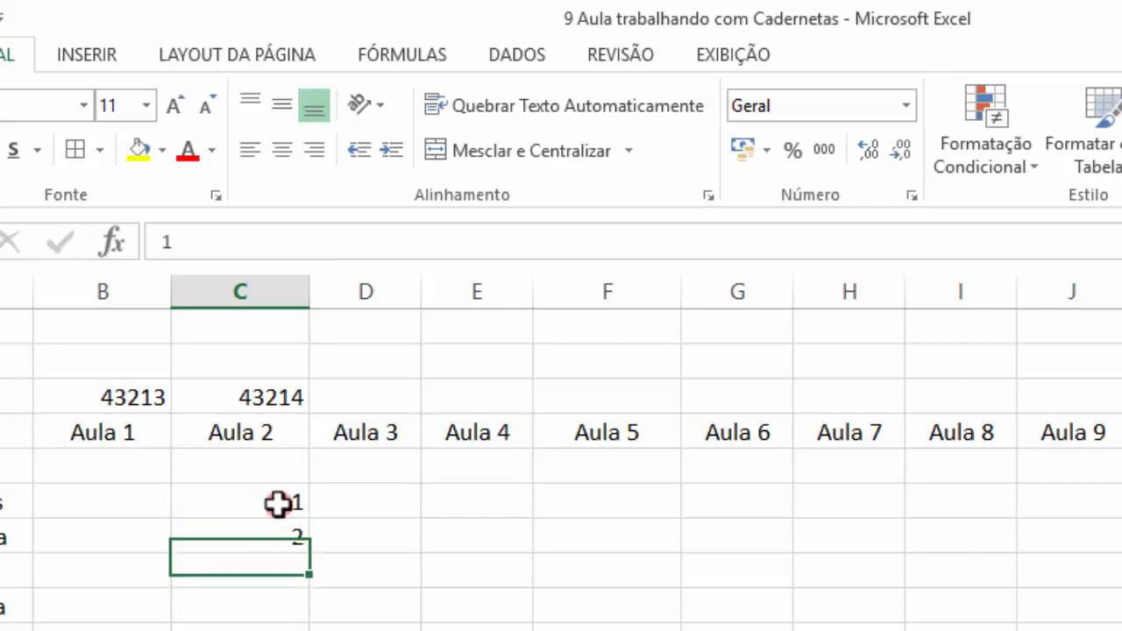
pyautogui.click(907, 105)
pyautogui.click(847, 401)
pyautogui.click(581, 586)
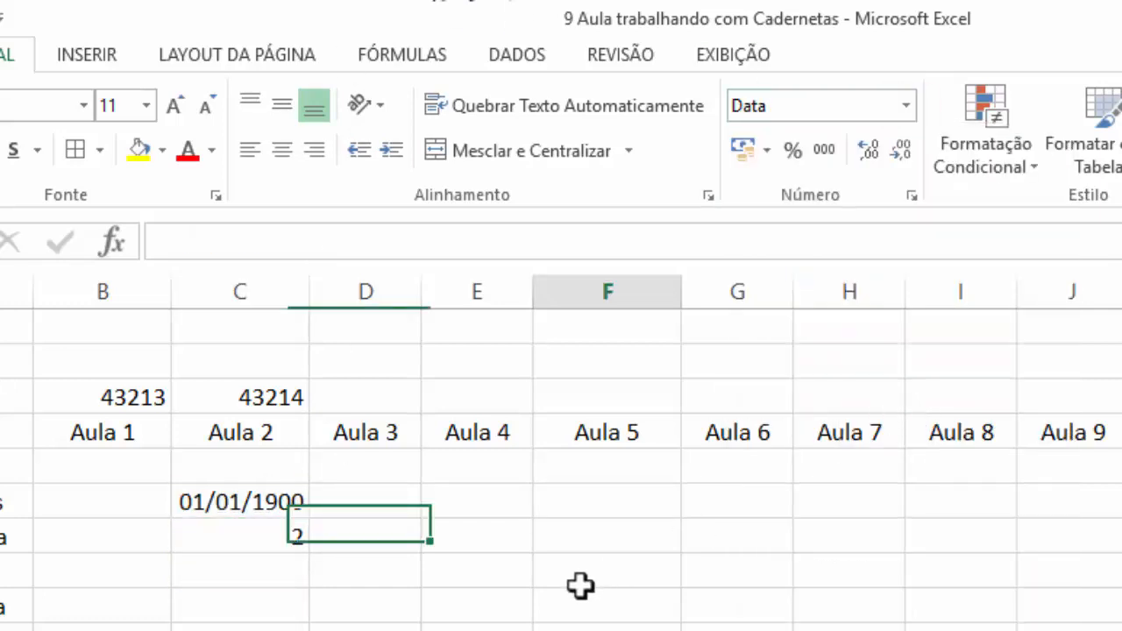
# Delete the test values from cells C6 and C7
pyautogui.click(251, 501)
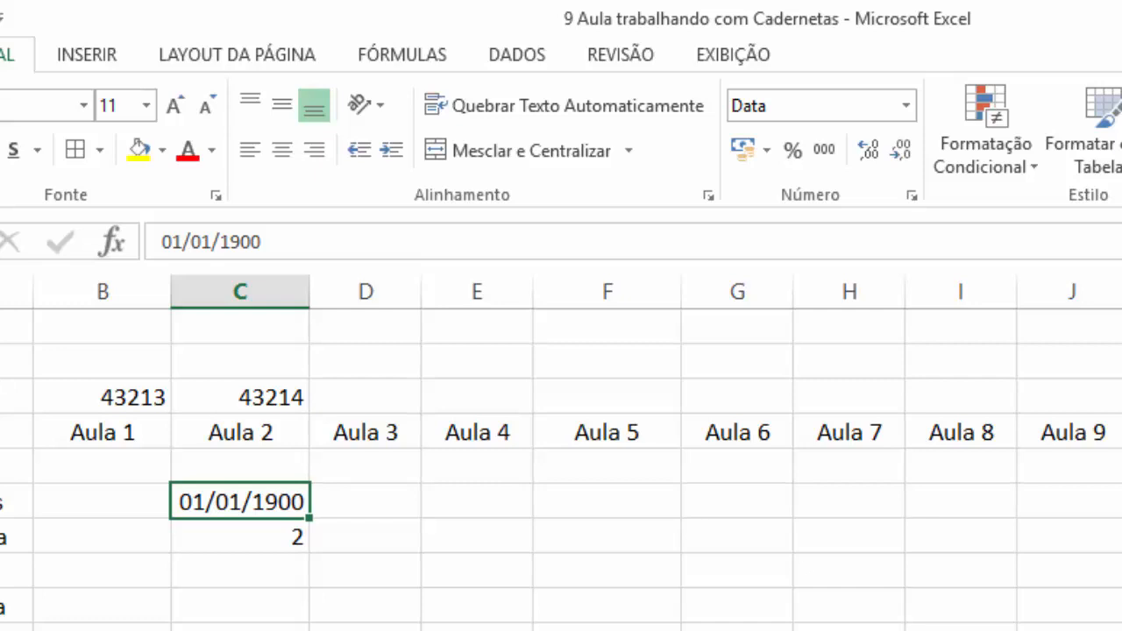
pyautogui.press('Delete')
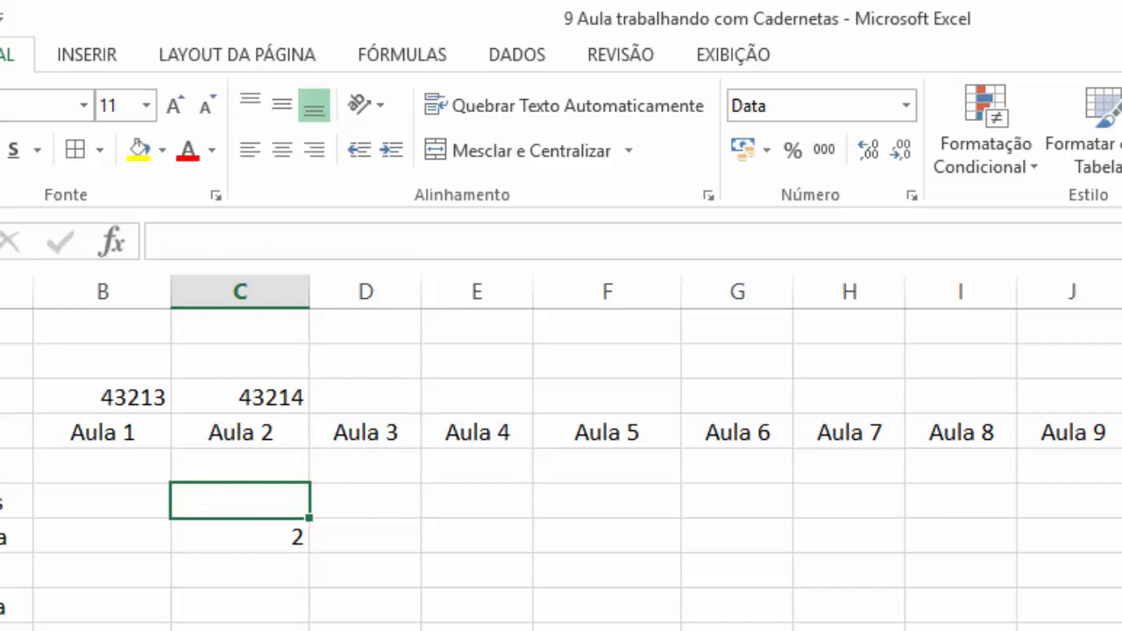
pyautogui.press('Down')
pyautogui.press('Delete')
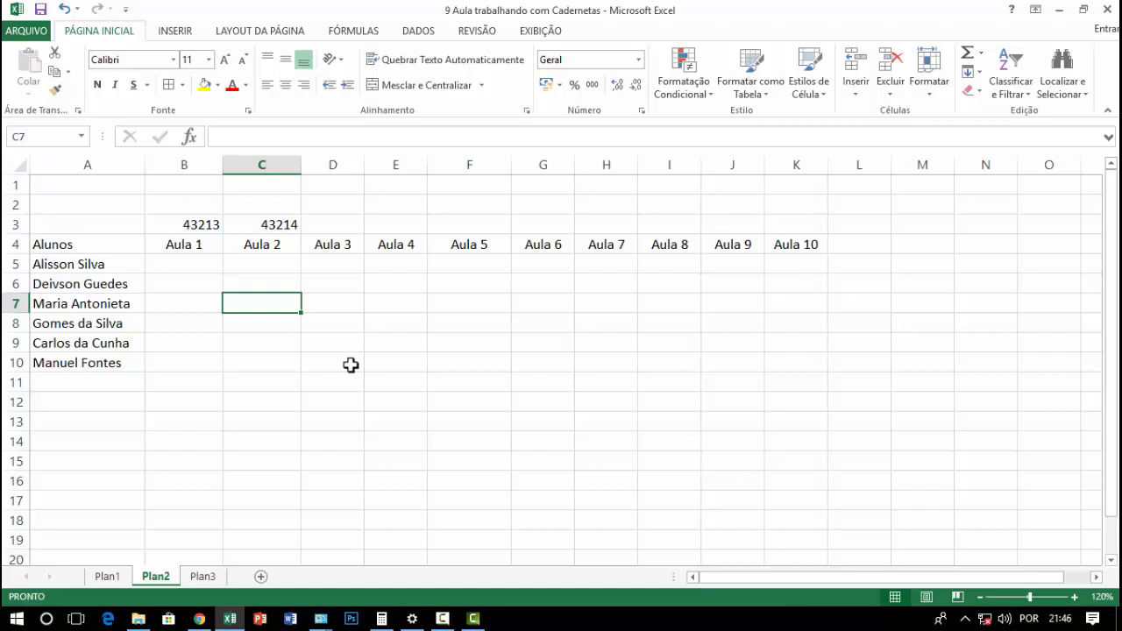
pyautogui.click(699, 349)
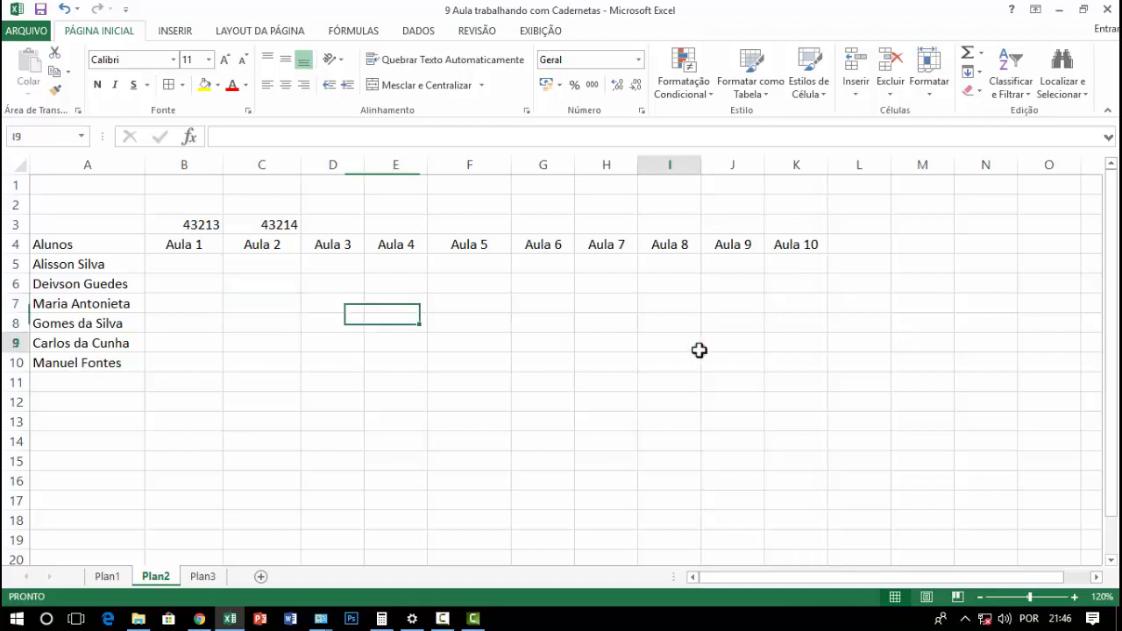
pyautogui.click(296, 340)
pyautogui.click(419, 286)
pyautogui.click(474, 305)
pyautogui.click(662, 367)
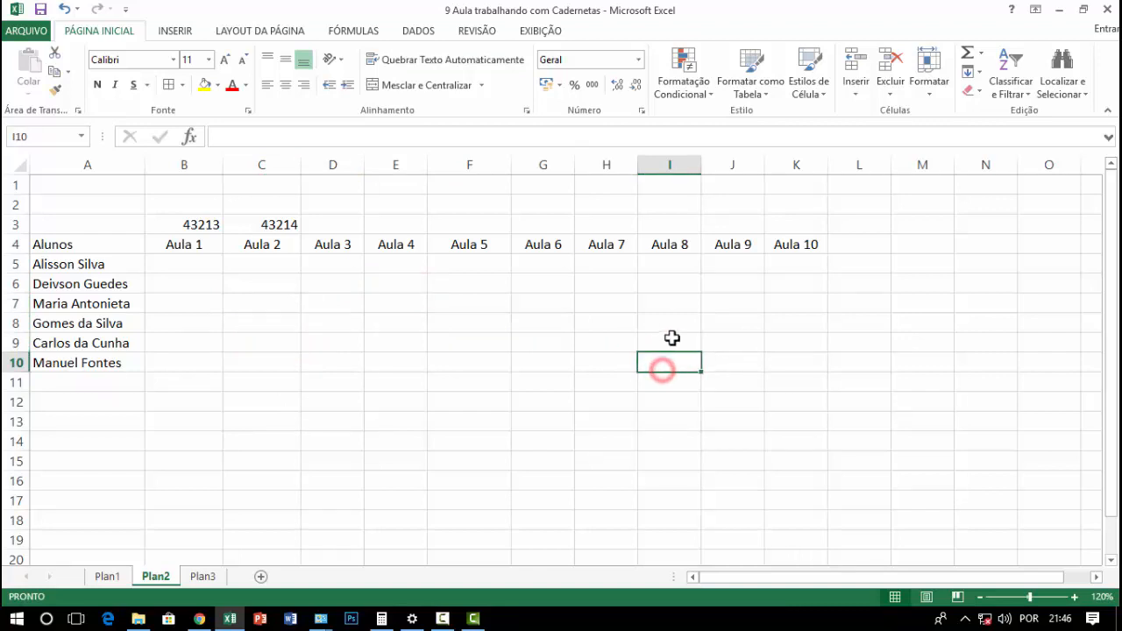
# Clear the content of C3 and format B3 as a short date (Data Abreviada)
pyautogui.click(207, 227)
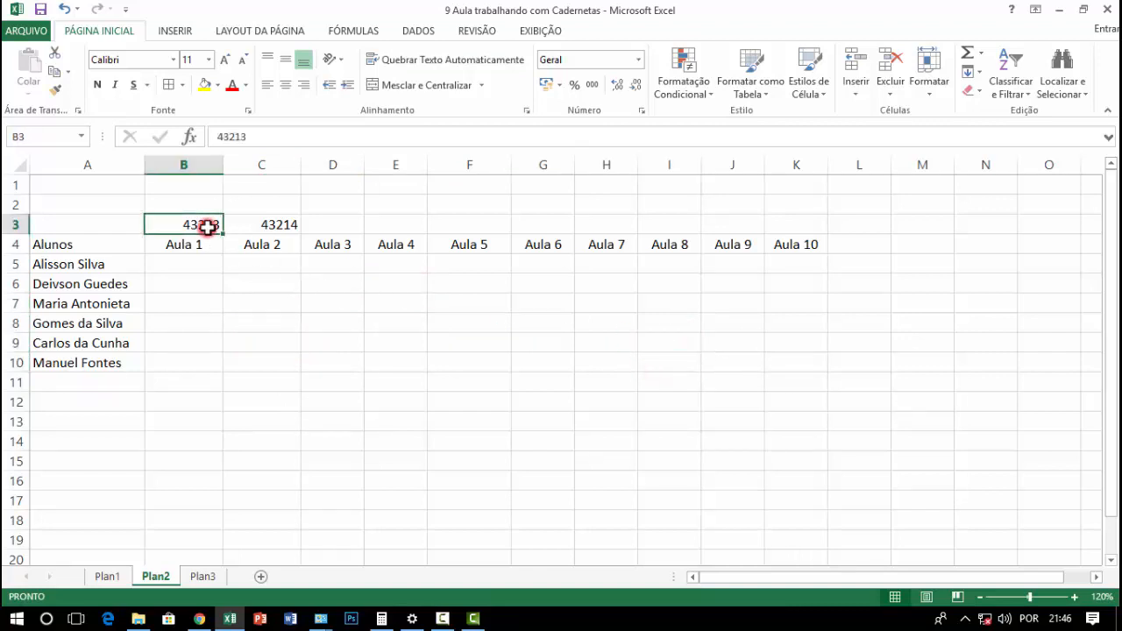
pyautogui.click(275, 226)
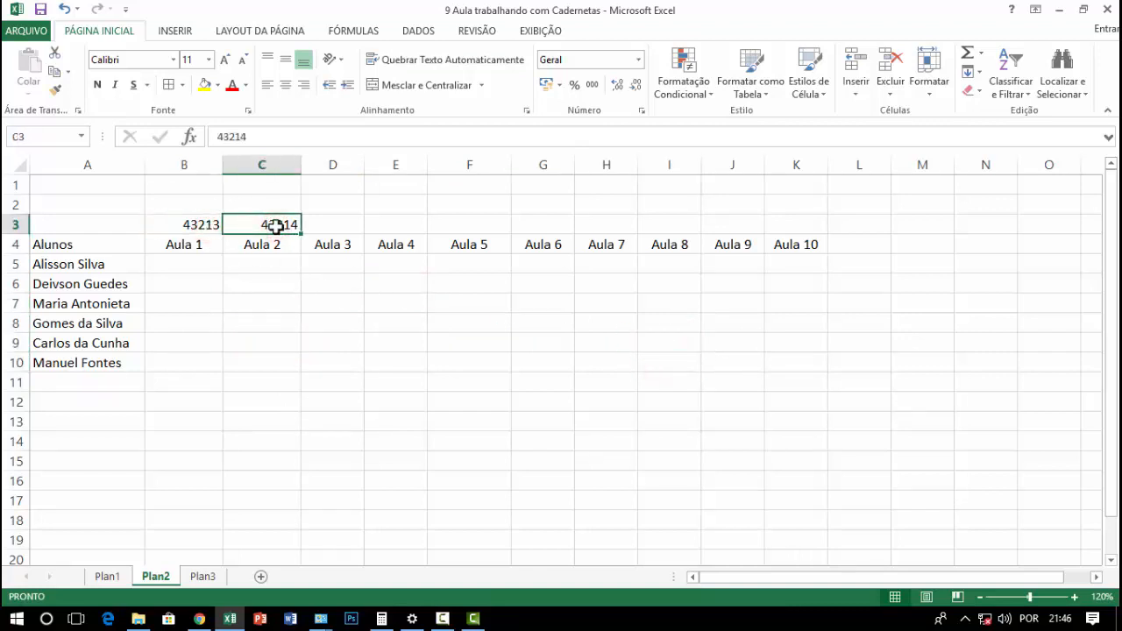
pyautogui.press('Delete')
pyautogui.click(196, 226)
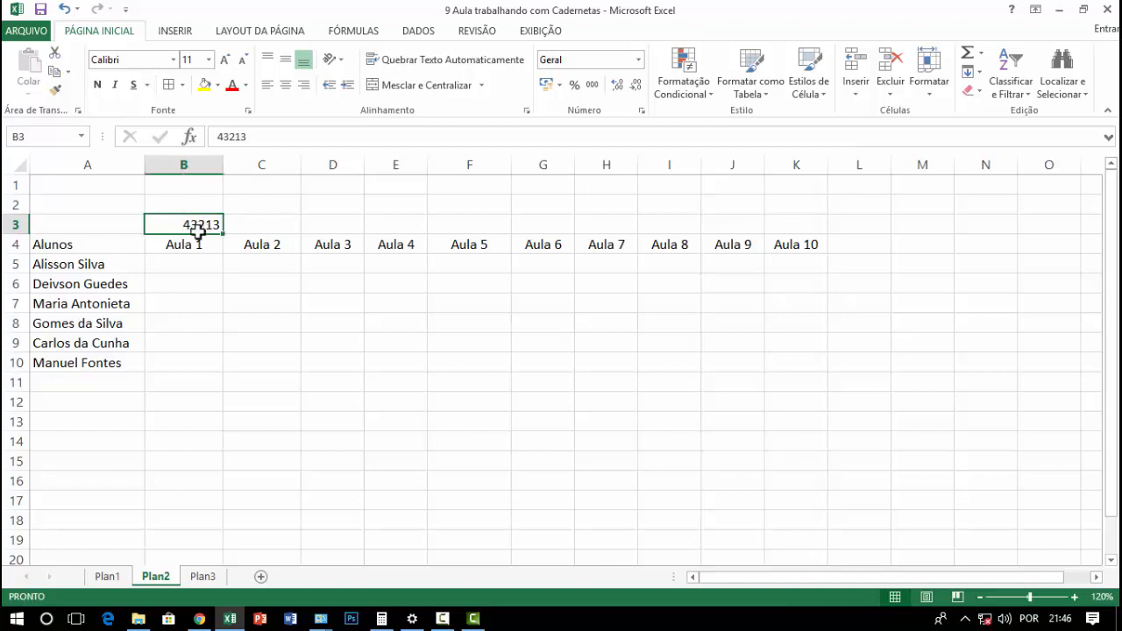
pyautogui.click(638, 60)
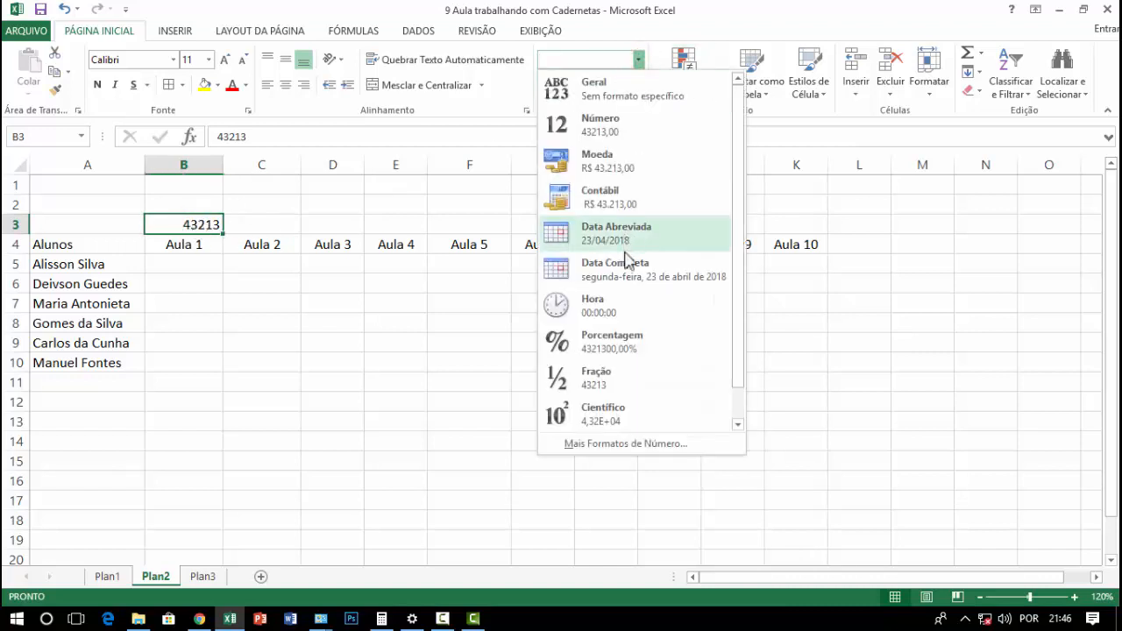
pyautogui.click(618, 233)
pyautogui.click(176, 320)
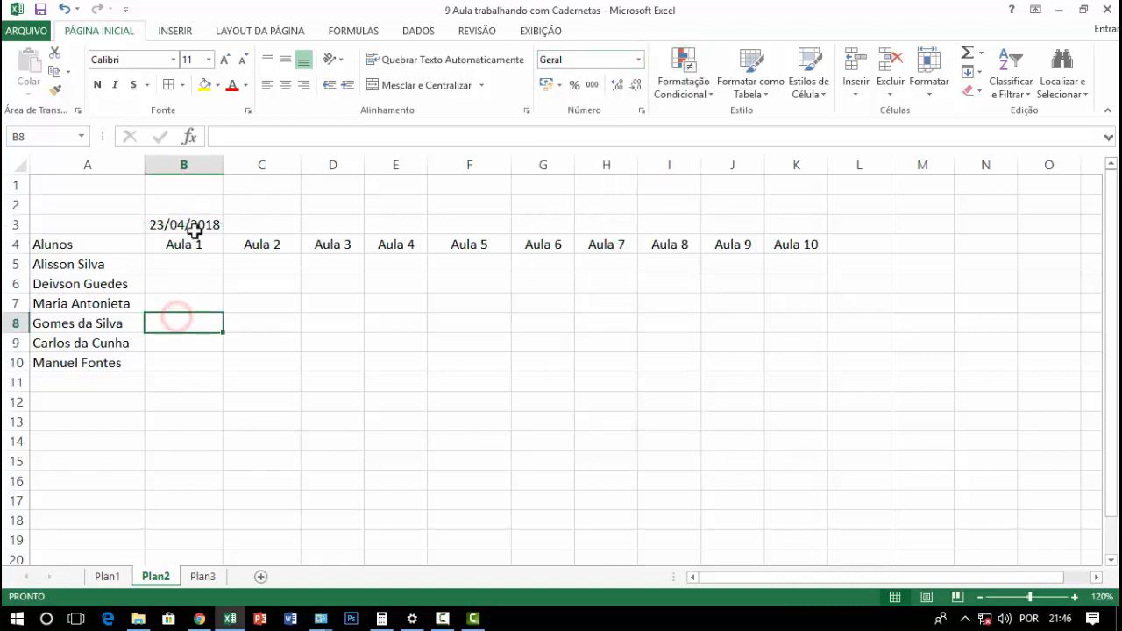
pyautogui.click(195, 226)
pyautogui.click(640, 60)
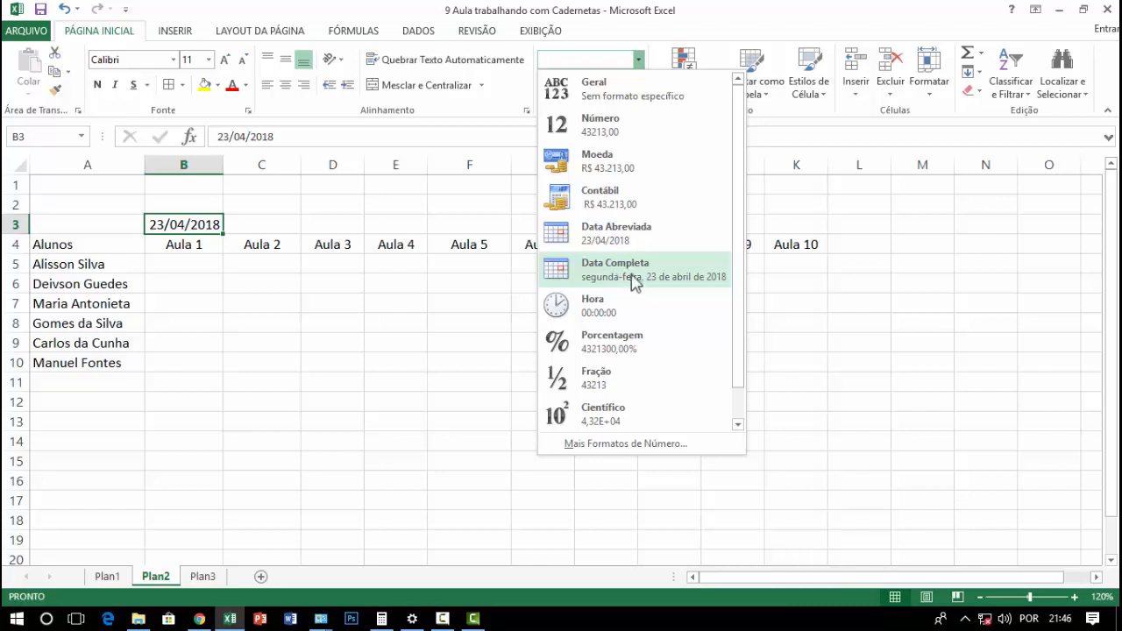
pyautogui.click(367, 342)
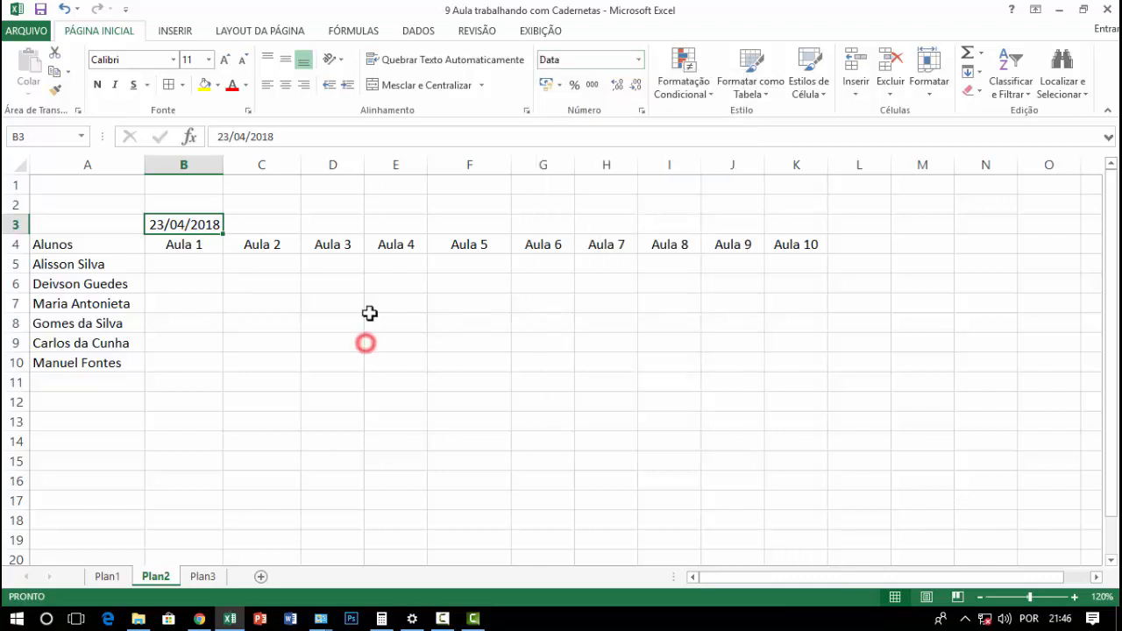
pyautogui.click(424, 366)
pyautogui.click(240, 319)
pyautogui.click(201, 243)
pyautogui.click(195, 225)
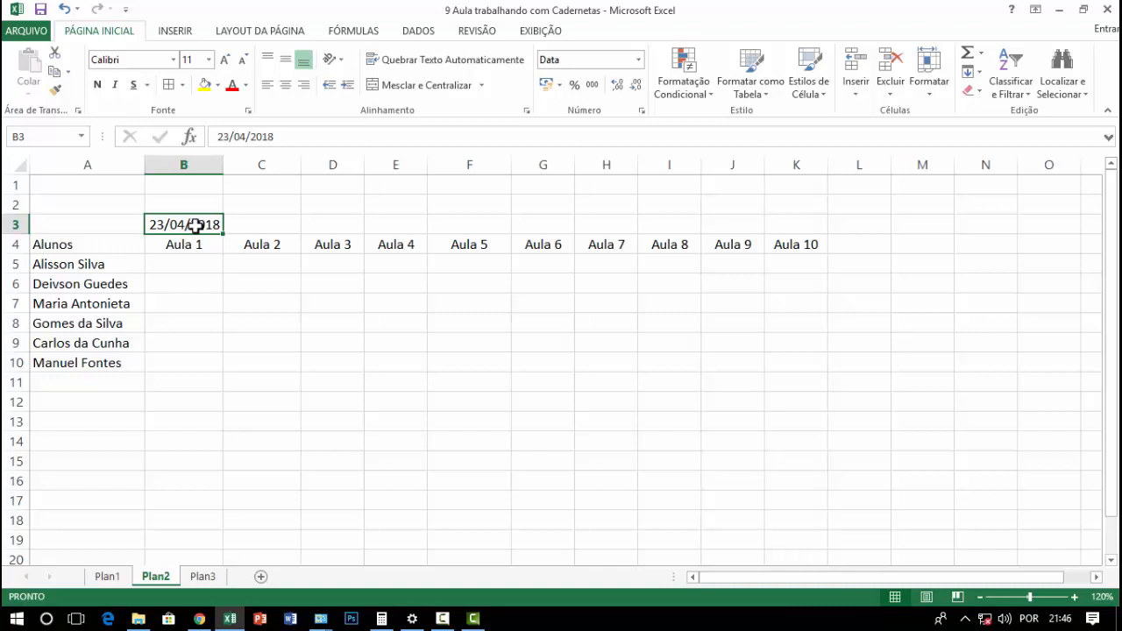
# Enter the formula =B3+7 in C3 to calculate the Aula 2 date one week after Aula 1
pyautogui.click(237, 229)
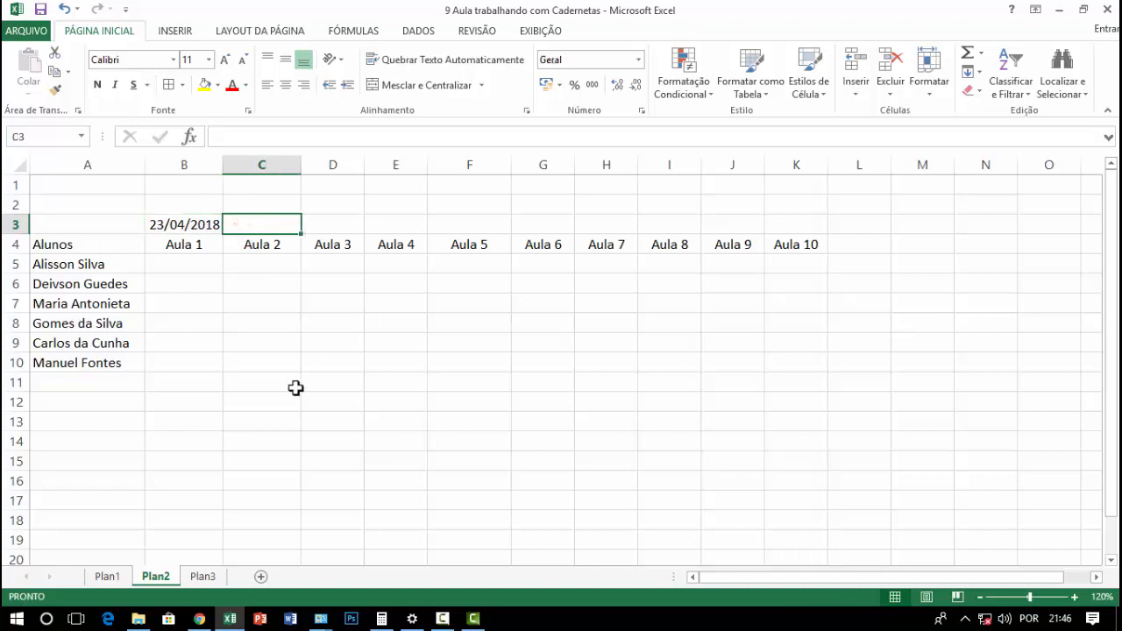
pyautogui.click(261, 221)
pyautogui.write('=')
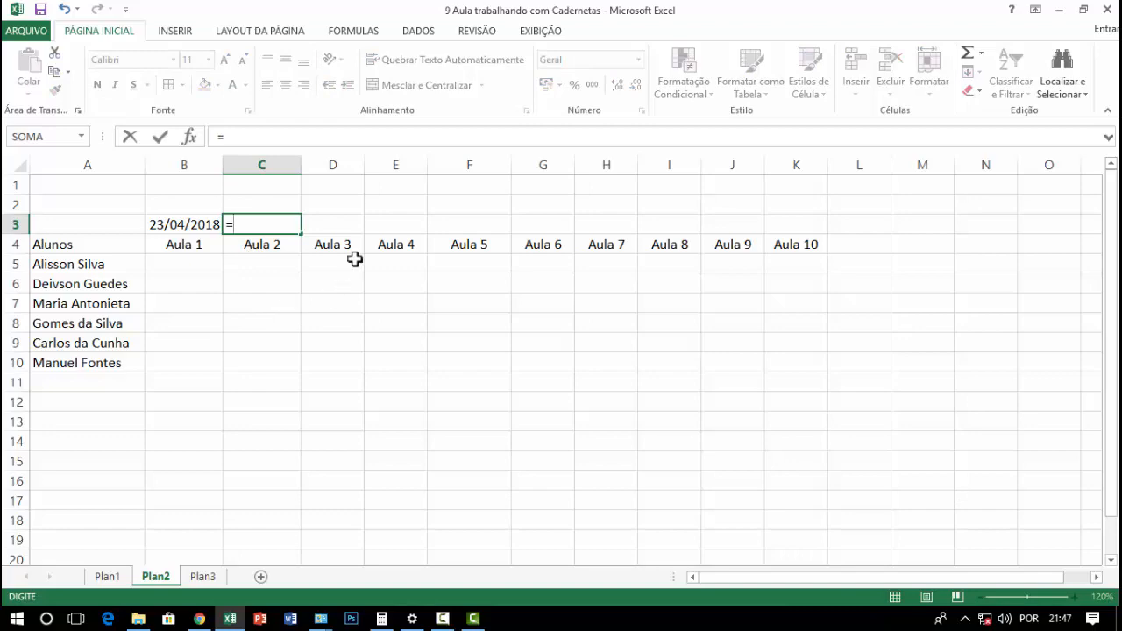
pyautogui.click(184, 224)
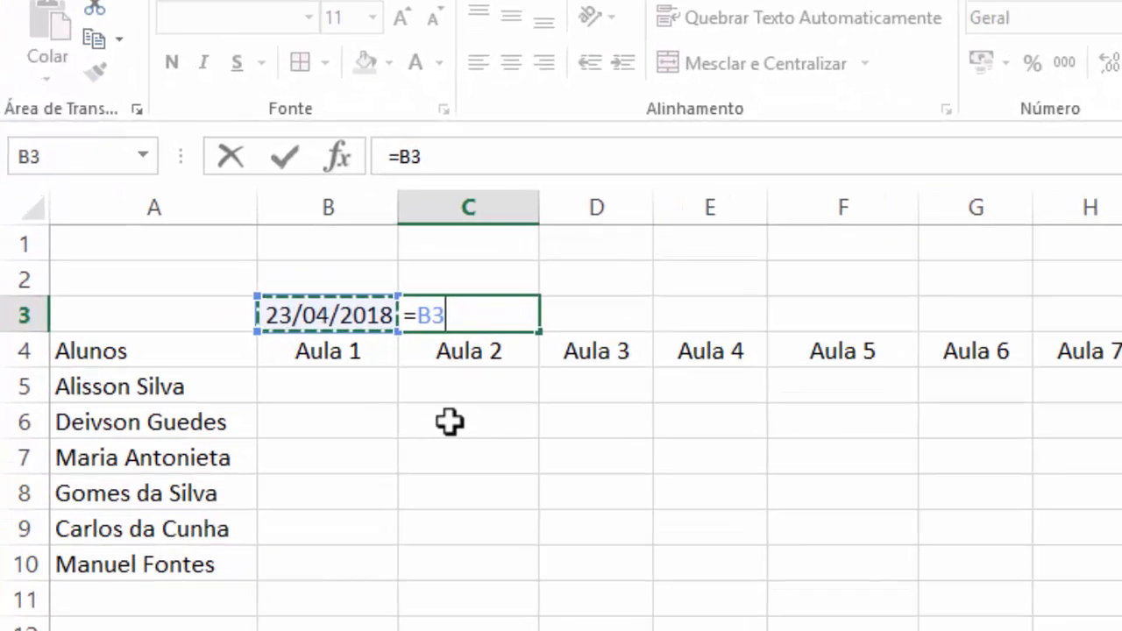
pyautogui.write(':B3')
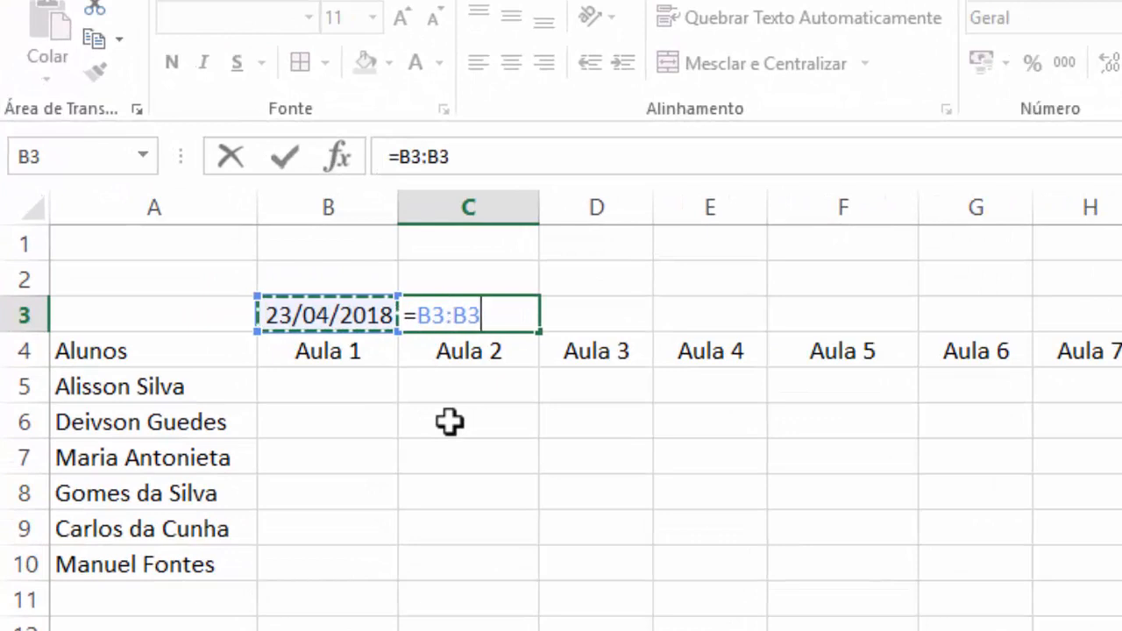
pyautogui.press('BackSpace')
pyautogui.press('BackSpace')
pyautogui.press('BackSpace')
pyautogui.write('+7')
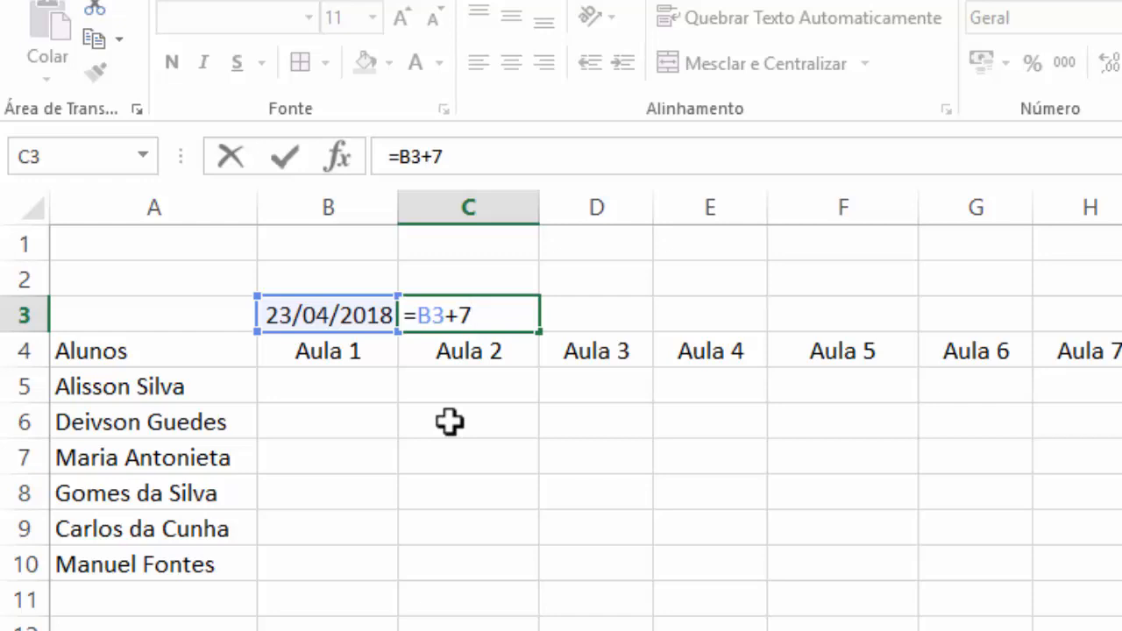
pyautogui.press('Return')
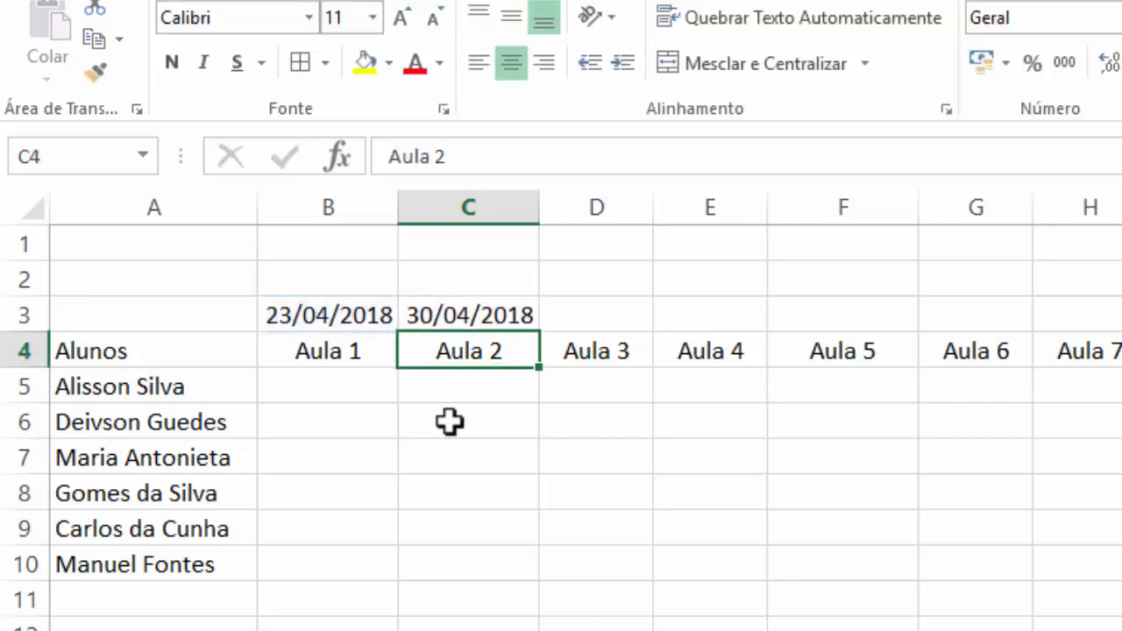
# Change the number of days added in the C3 formula to 8, making it =B3+8
pyautogui.click(451, 316)
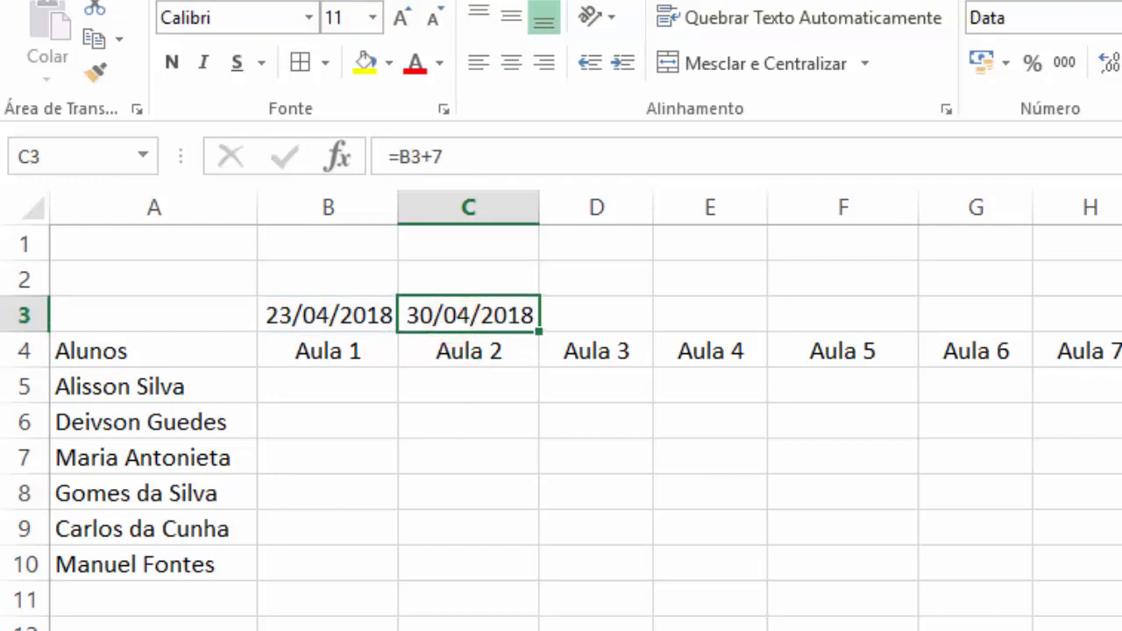
pyautogui.doubleClick(456, 313)
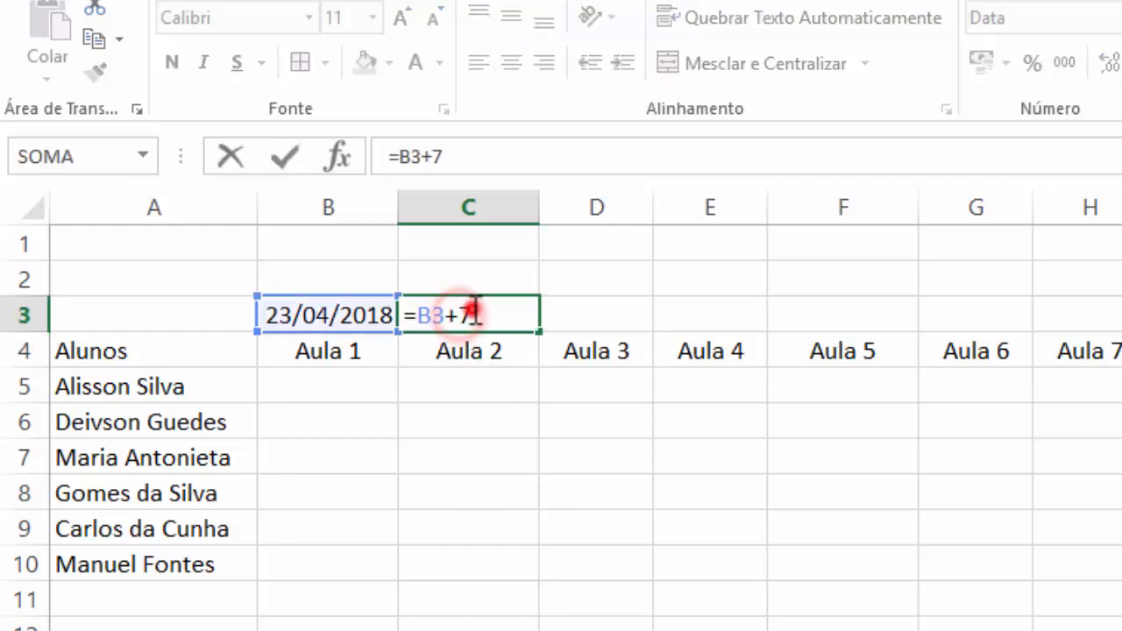
pyautogui.moveTo(474, 311); pyautogui.dragTo(462, 313)
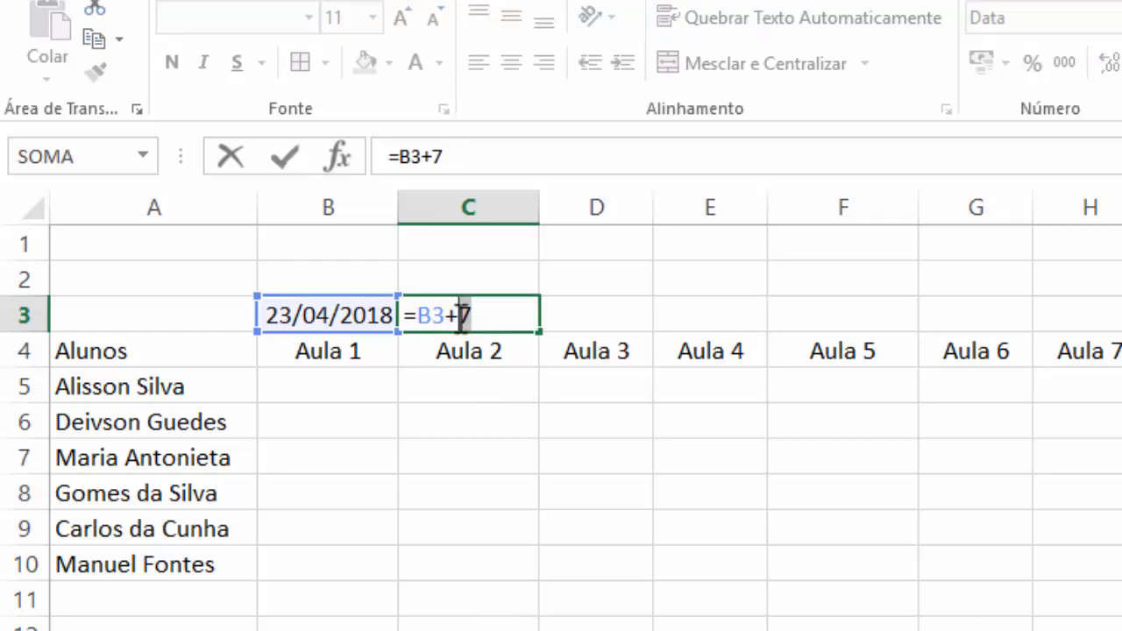
pyautogui.write('8')
pyautogui.press('Return')
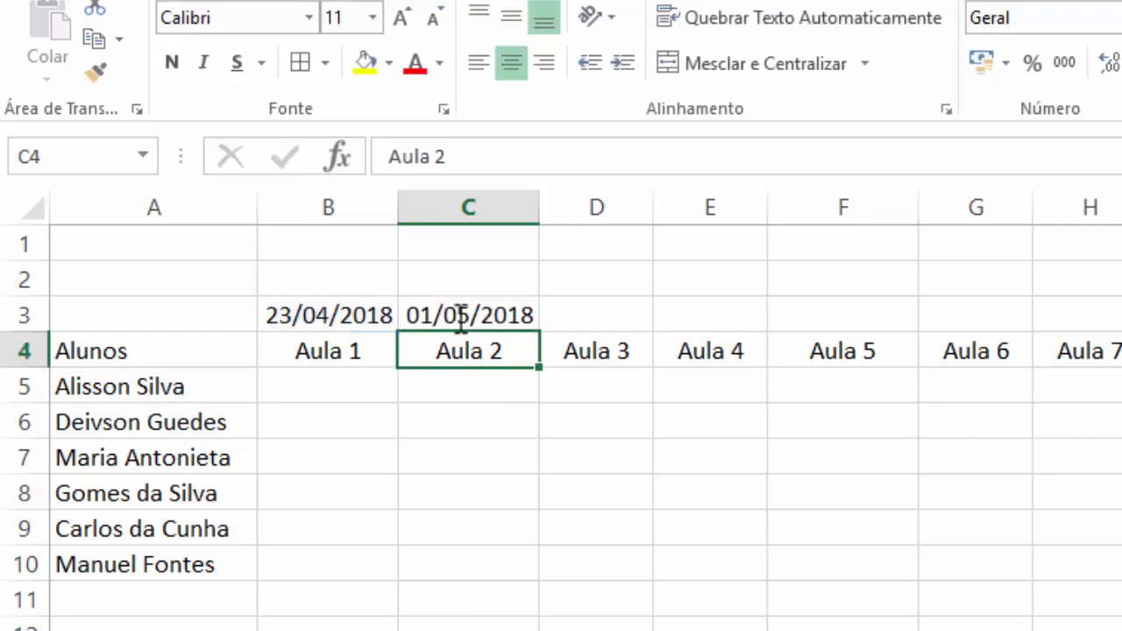
# Change the number of days added in the C3 formula to 7, making it =B3+7
pyautogui.click(460, 317)
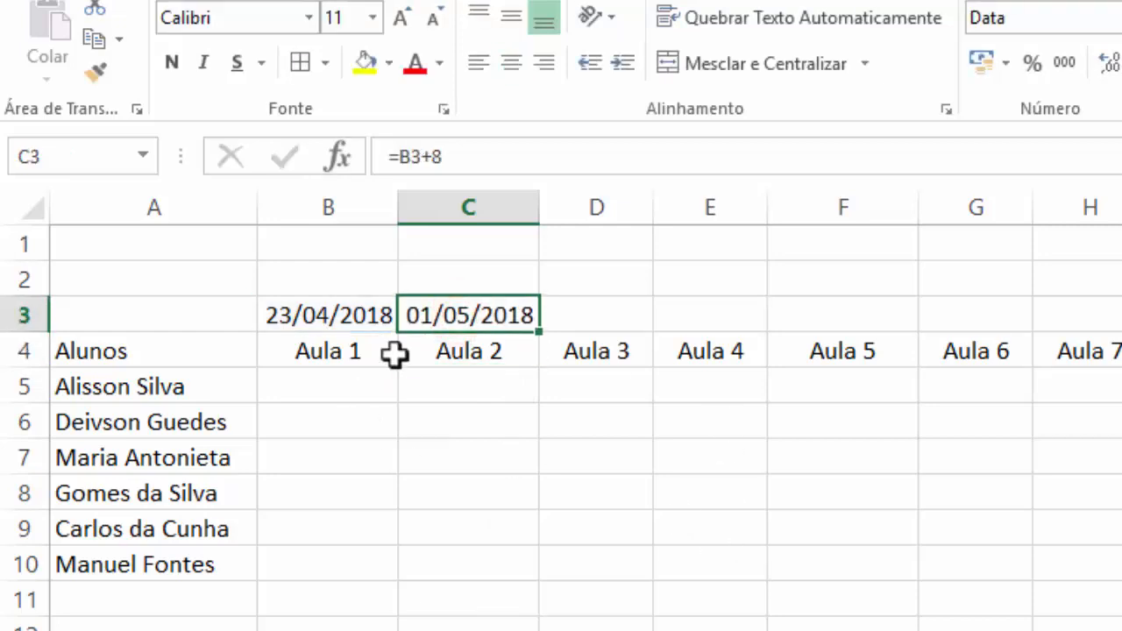
pyautogui.doubleClick(446, 315)
pyautogui.moveTo(474, 317); pyautogui.dragTo(463, 316)
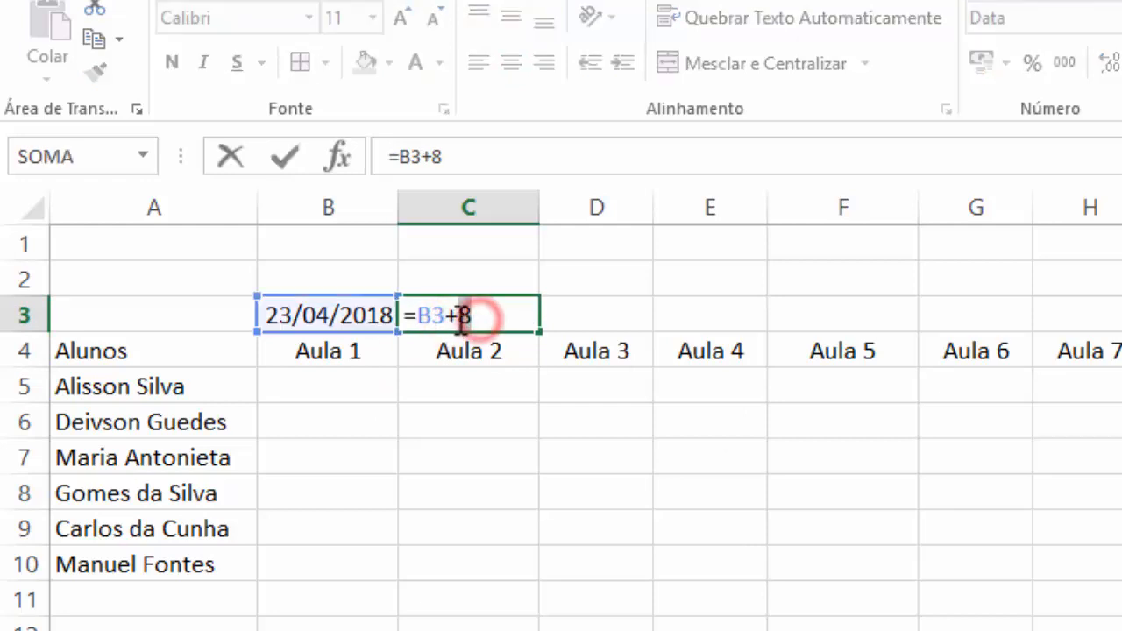
pyautogui.write('7')
pyautogui.press('Return')
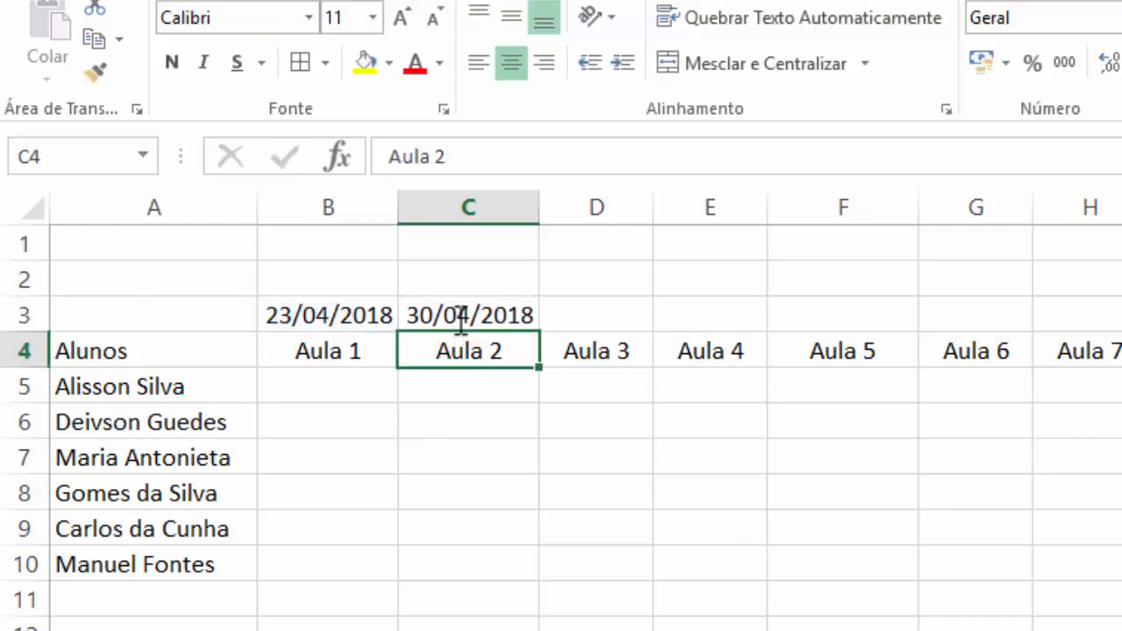
# Examine the Aula 2 date formula in C3, checking its cell reference and the number of days added
pyautogui.click(460, 318)
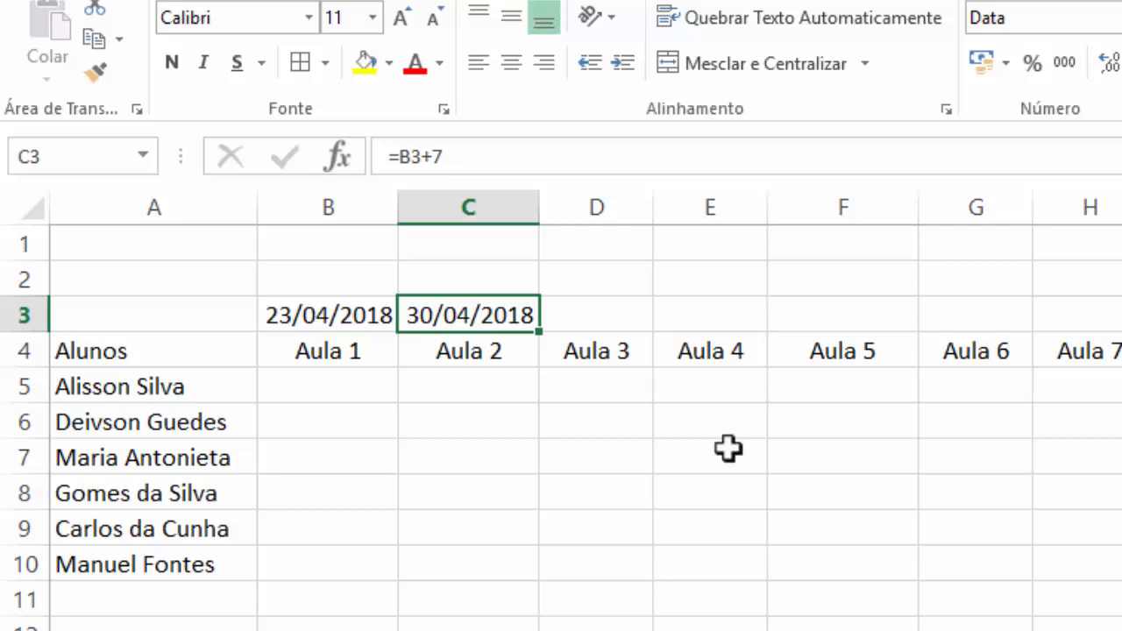
pyautogui.click(593, 515)
pyautogui.click(565, 315)
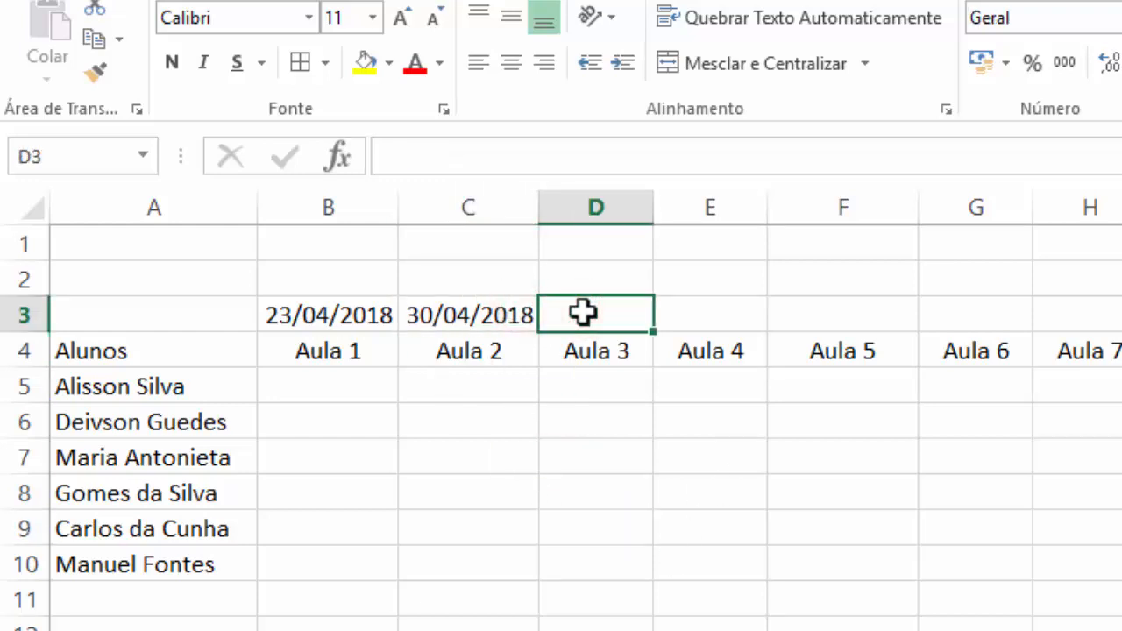
pyautogui.click(475, 319)
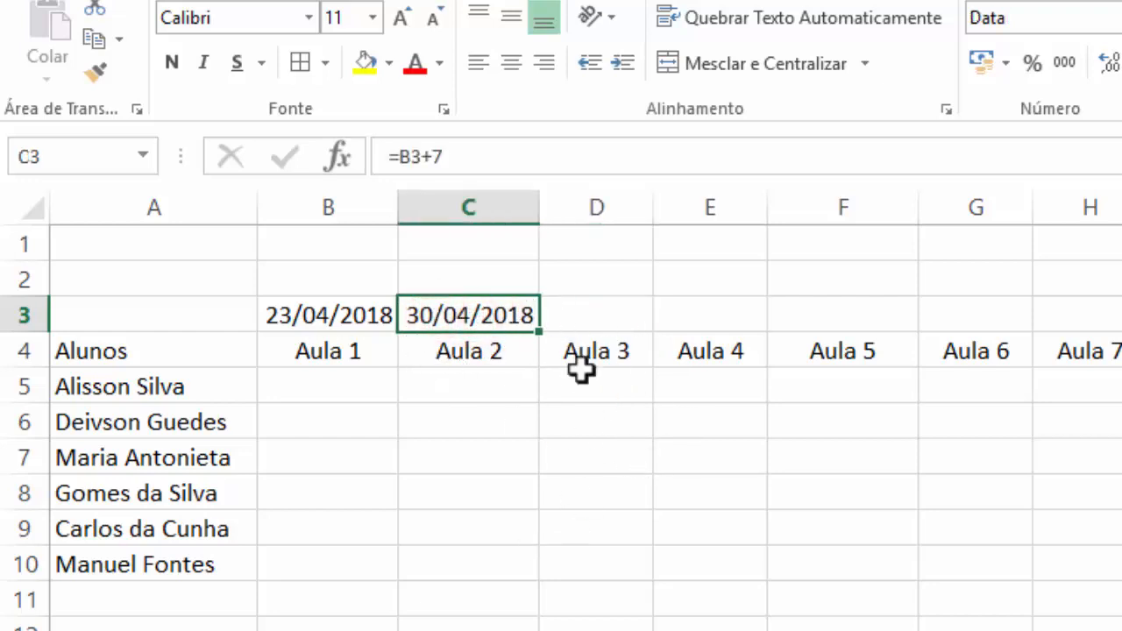
pyautogui.doubleClick(487, 314)
pyautogui.moveTo(483, 314); pyautogui.dragTo(418, 315)
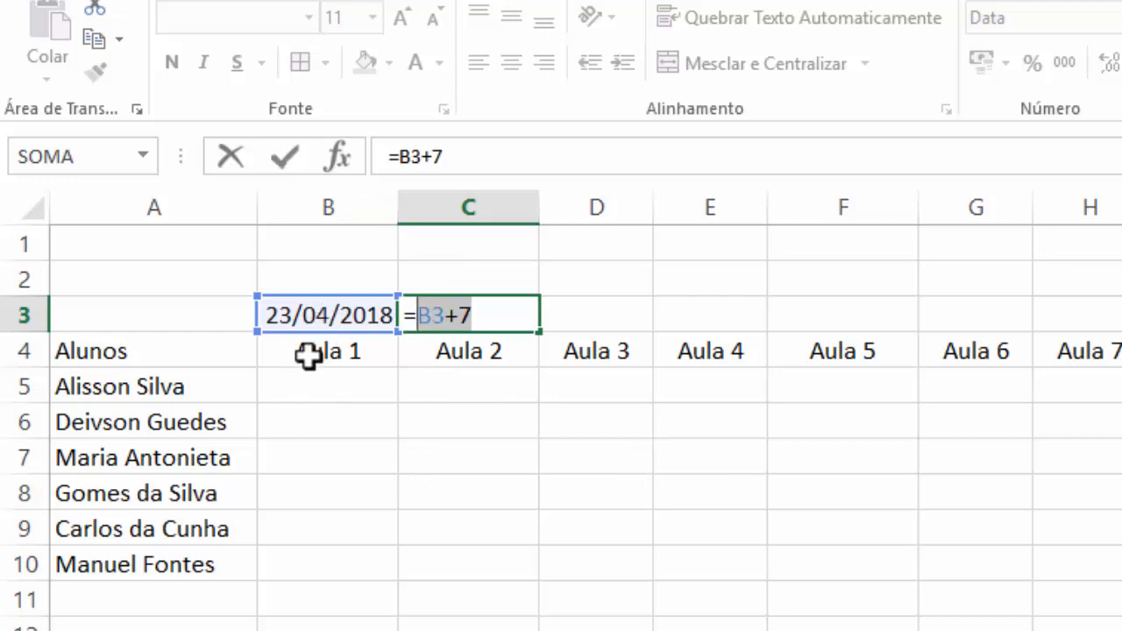
pyautogui.press('Return')
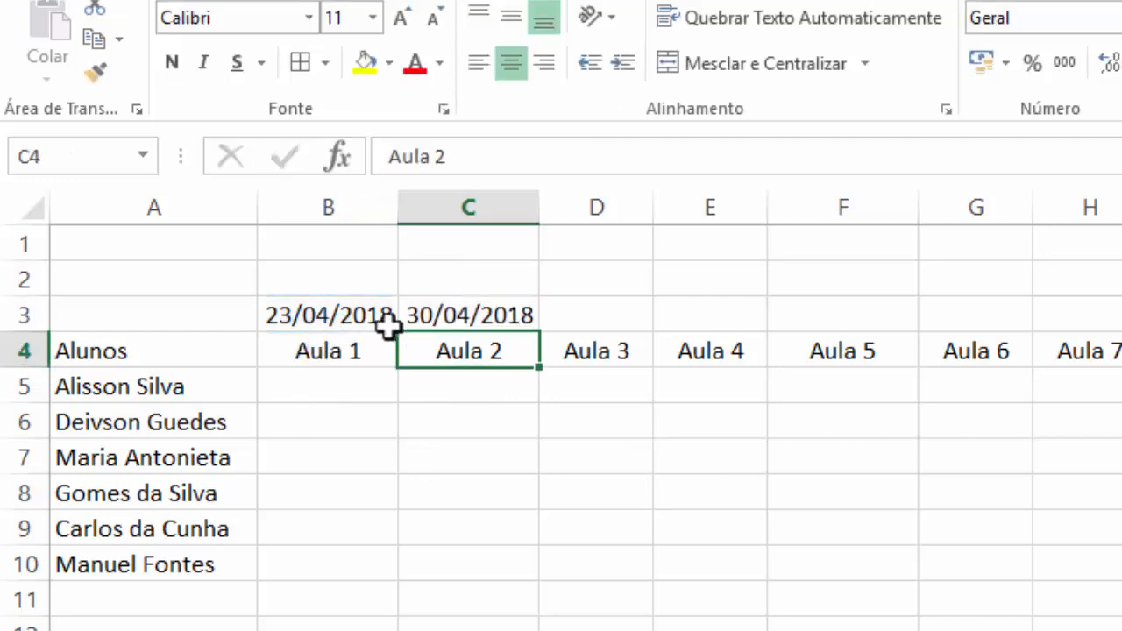
# Fill the C3 date formula across row 3 through K3 for Aula 3 to Aula 10, and widen columns D and E
pyautogui.click(440, 308)
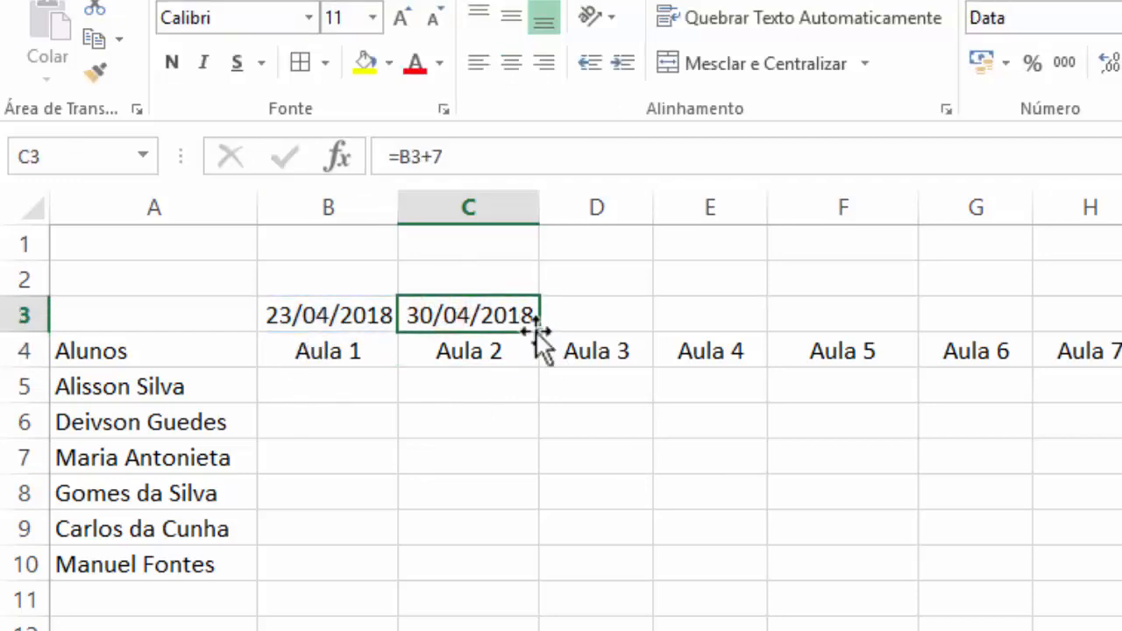
pyautogui.moveTo(540, 329); pyautogui.dragTo(954, 240)
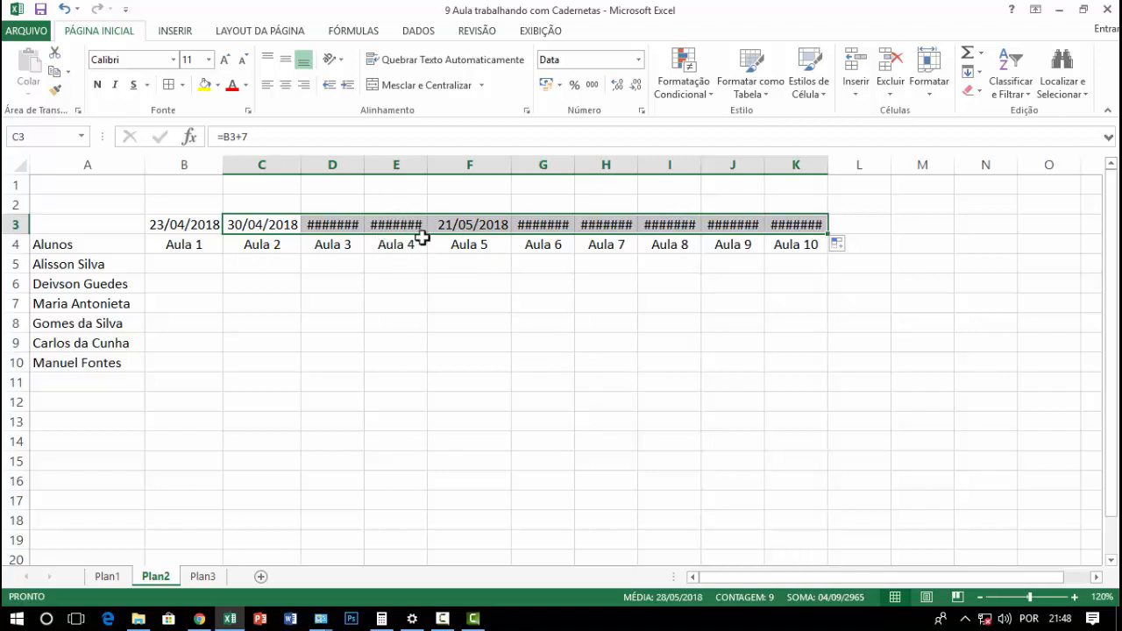
pyautogui.moveTo(364, 165); pyautogui.dragTo(461, 165)
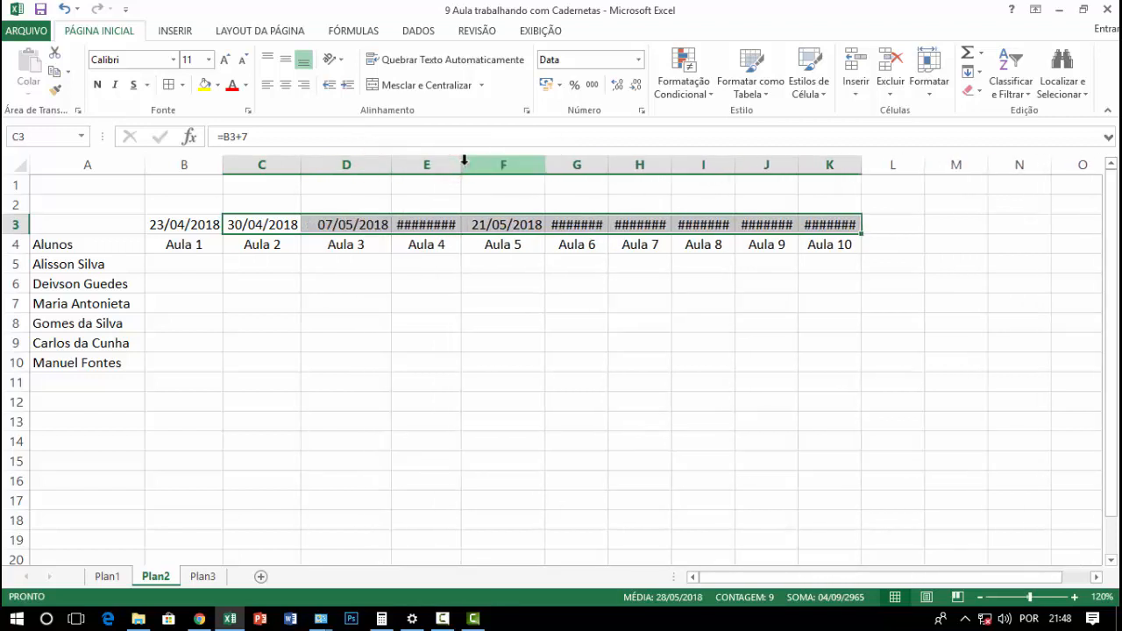
pyautogui.click(466, 165)
pyautogui.click(370, 276)
# Re-enter the Aula 1 date 23/04/2018 in cell B3
pyautogui.click(190, 224)
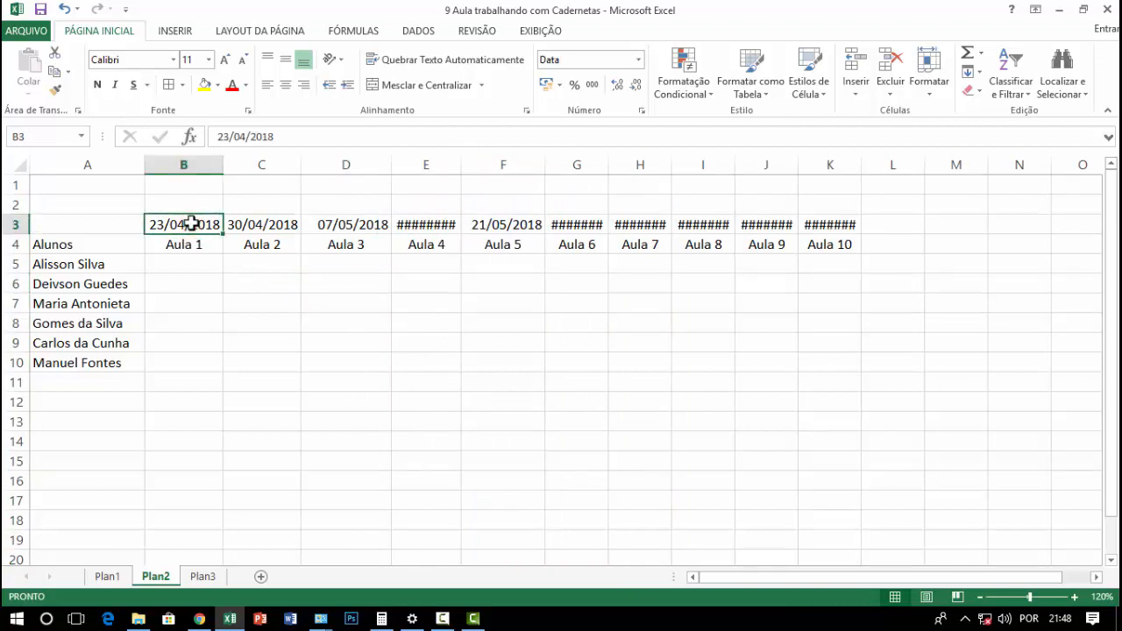
pyautogui.write('23')
pyautogui.press('Return')
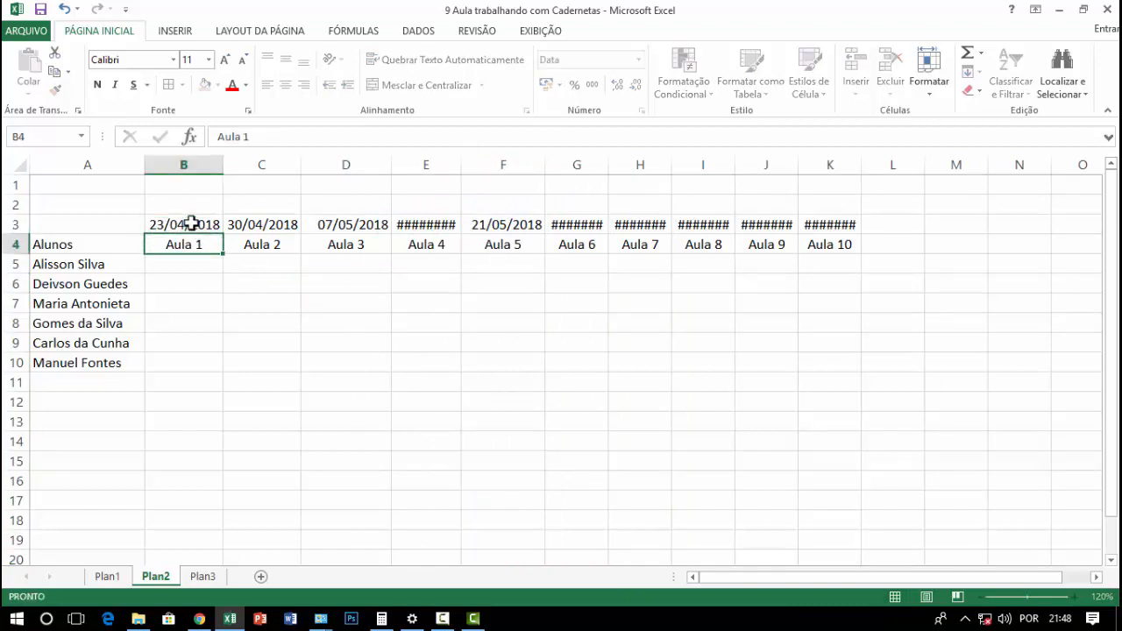
pyautogui.click(189, 224)
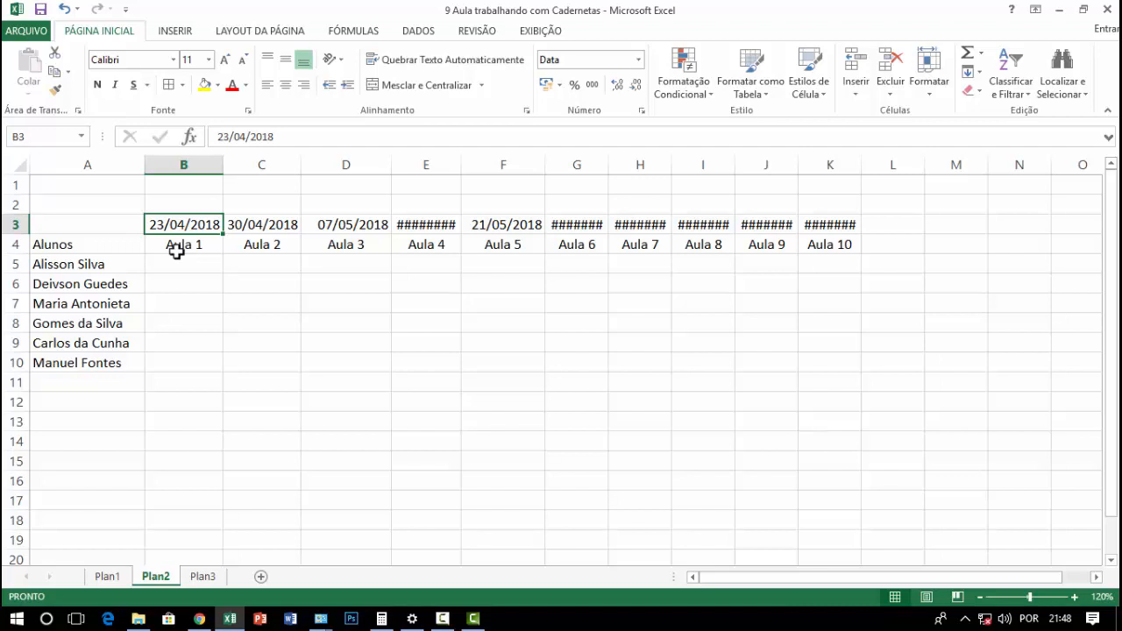
# Format the class dates in B3:K3 with the day-month date type 14-mar (Data category, Português (Brasil))
pyautogui.click(426, 225)
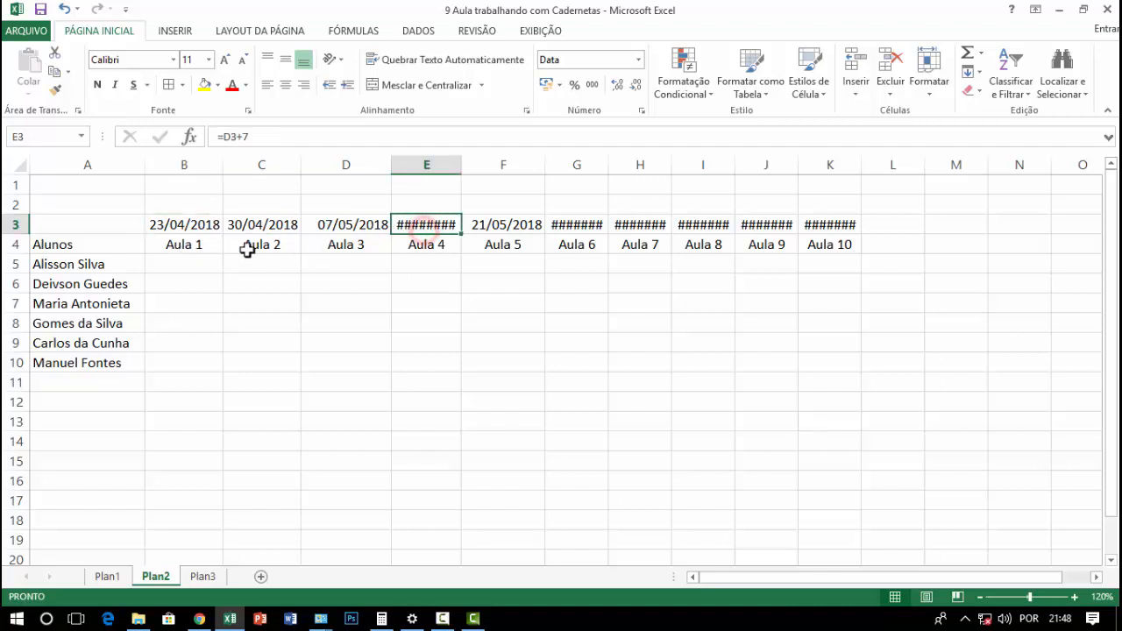
pyautogui.moveTo(205, 225); pyautogui.dragTo(824, 224)
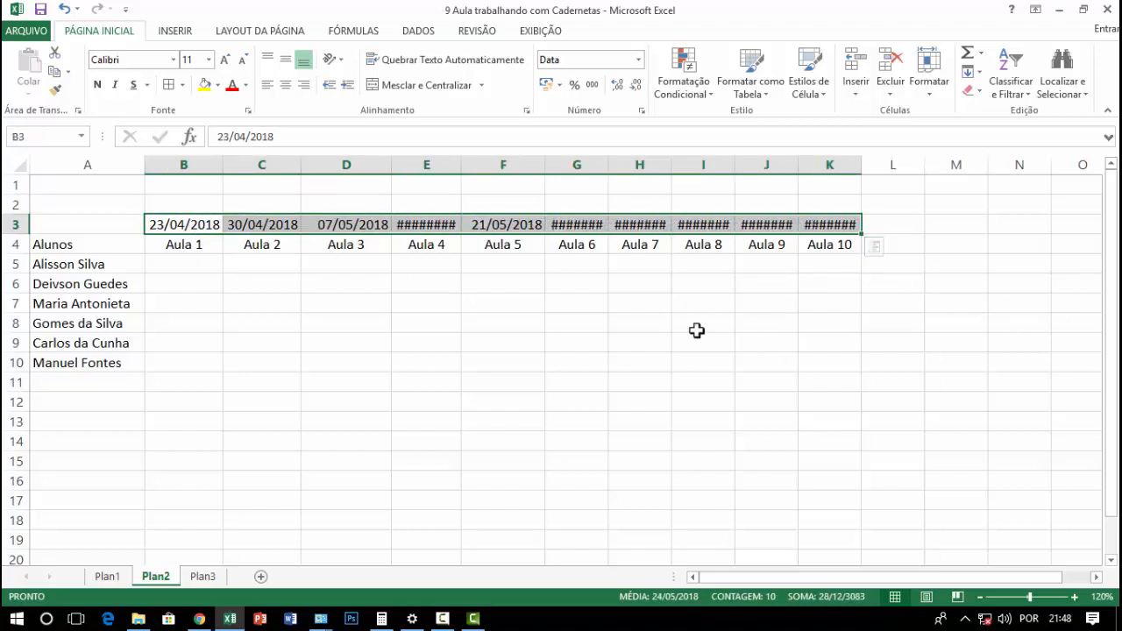
pyautogui.click(639, 60)
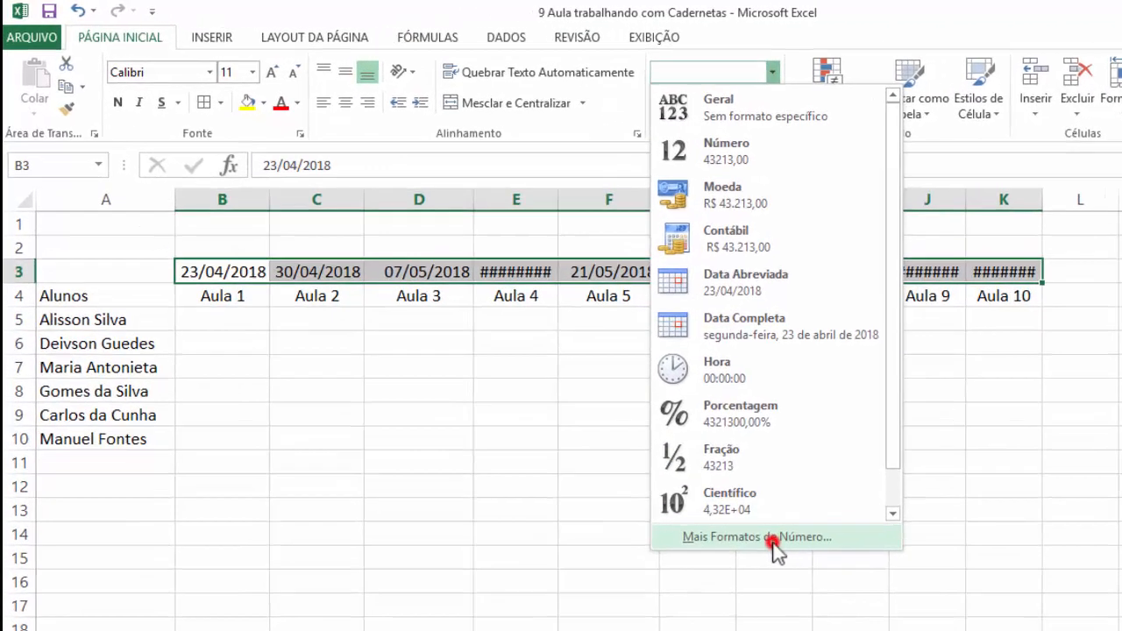
pyautogui.click(640, 445)
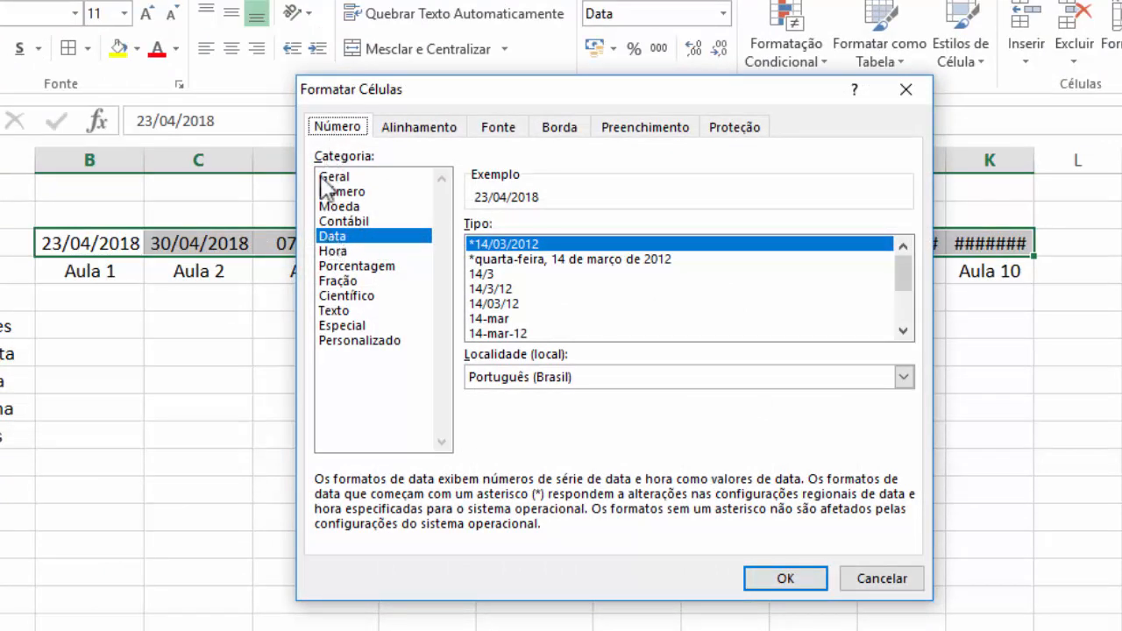
pyautogui.click(330, 239)
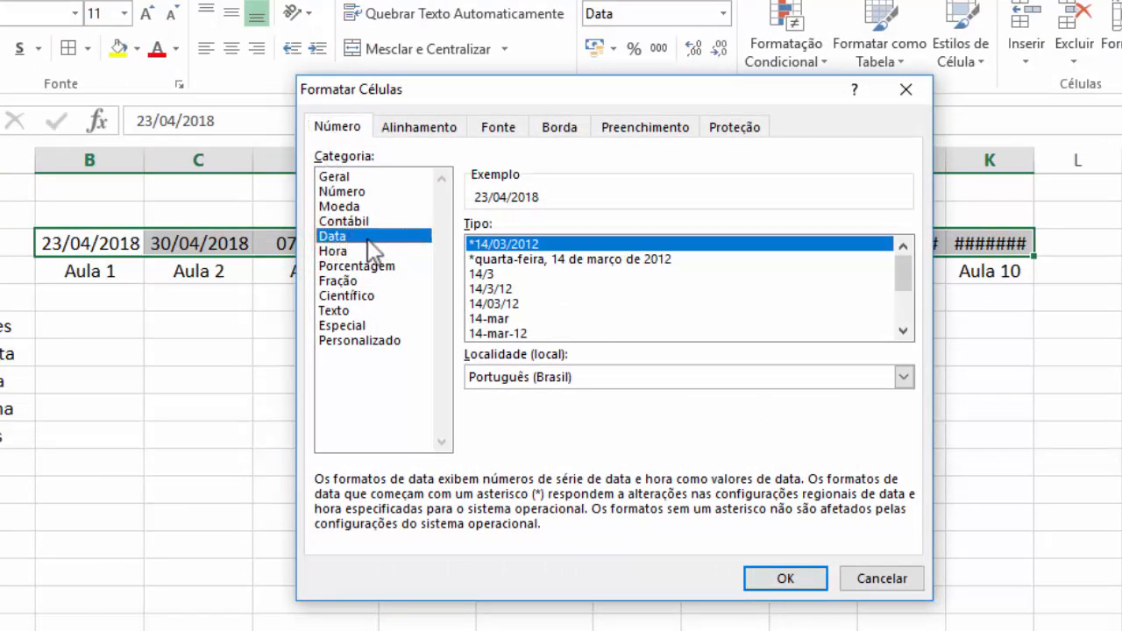
pyautogui.click(484, 274)
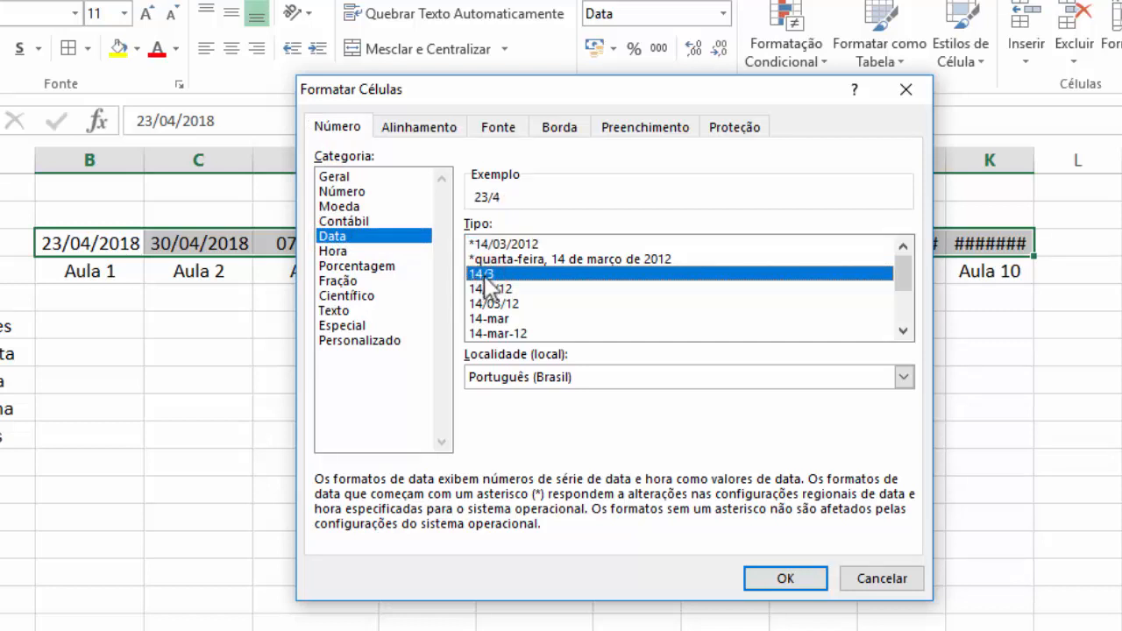
pyautogui.click(486, 319)
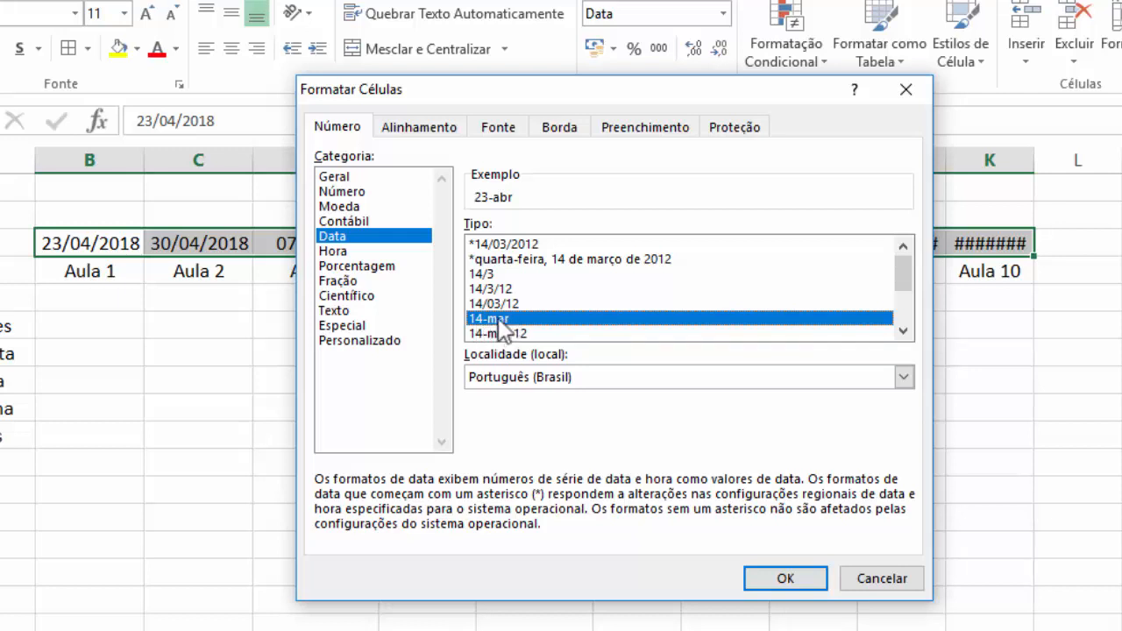
pyautogui.click(785, 578)
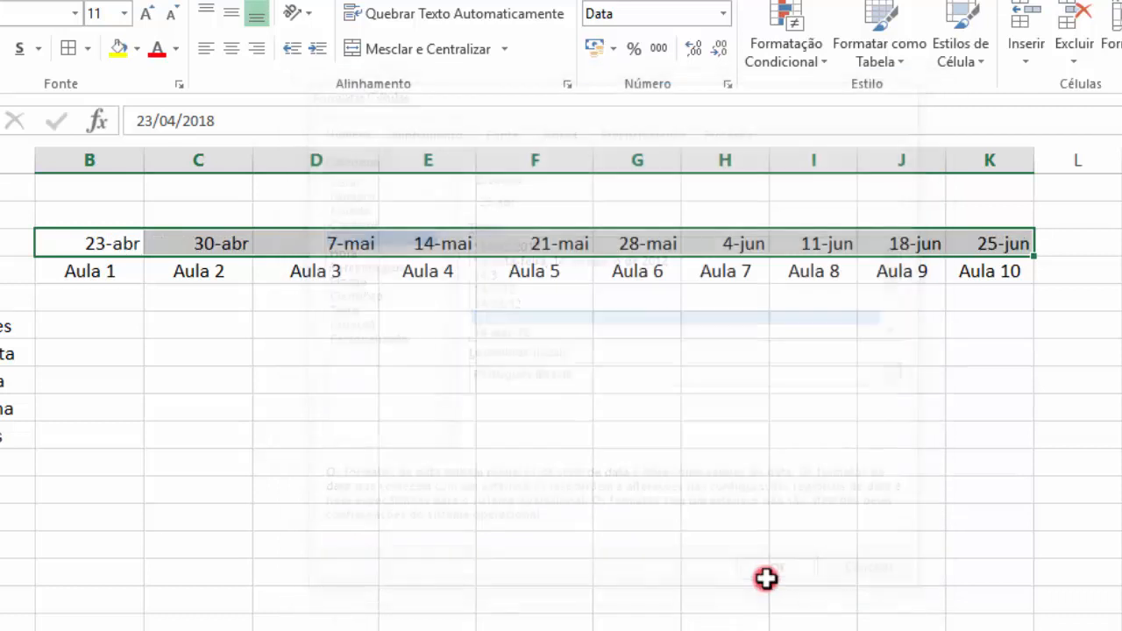
pyautogui.click(358, 412)
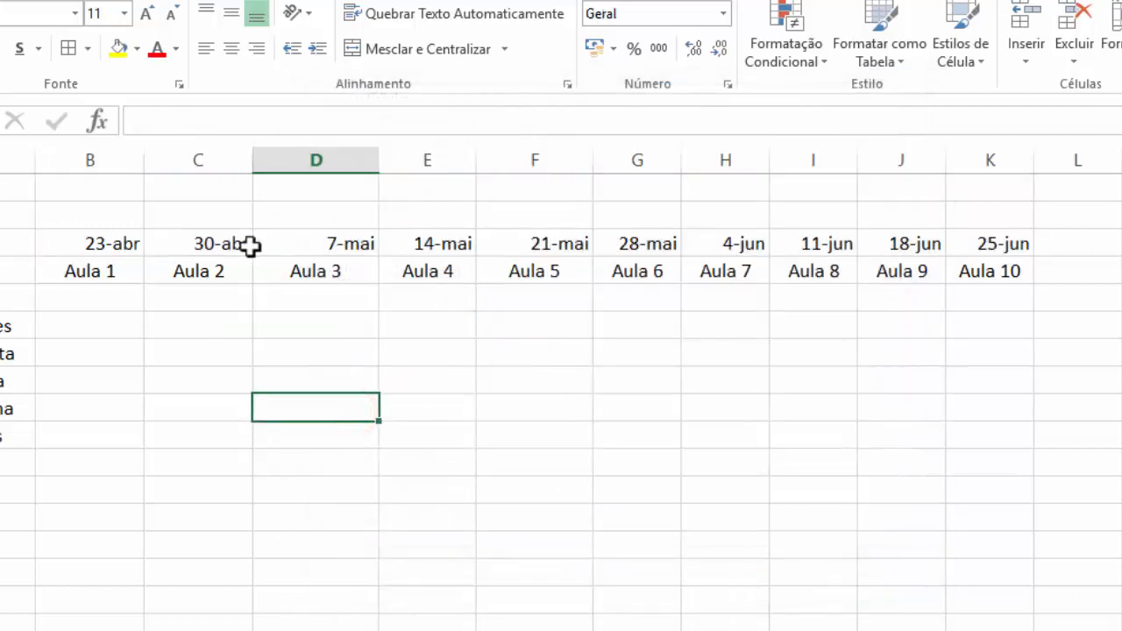
pyautogui.moveTo(100, 243); pyautogui.dragTo(990, 244)
pyautogui.click(846, 357)
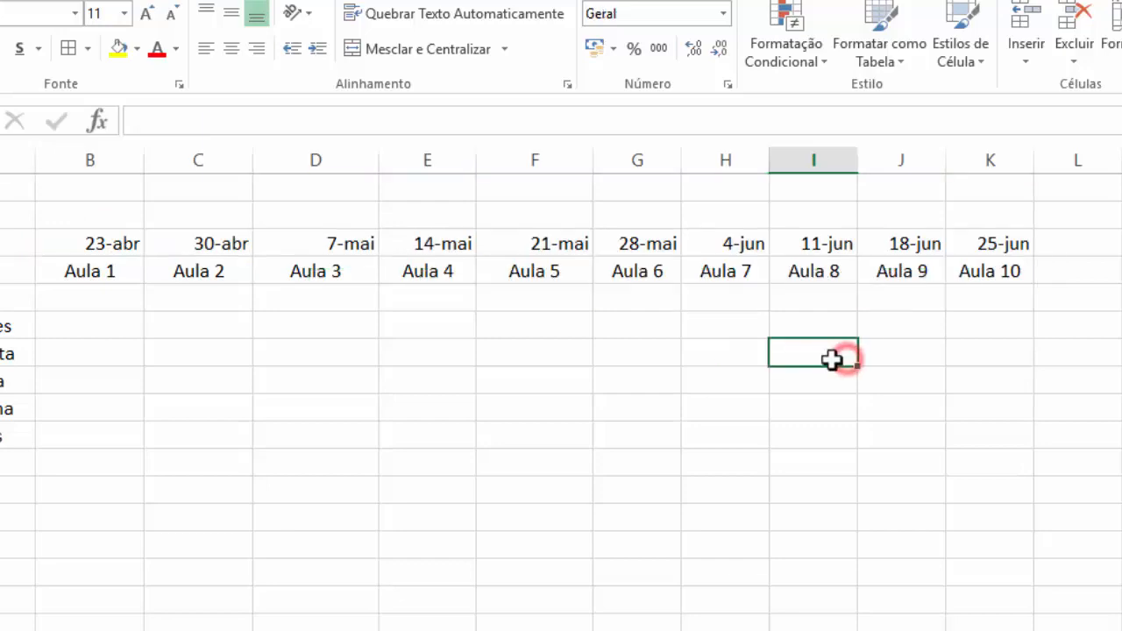
# Narrow columns B through K to fit their dates and Aula headings
pyautogui.click(107, 243)
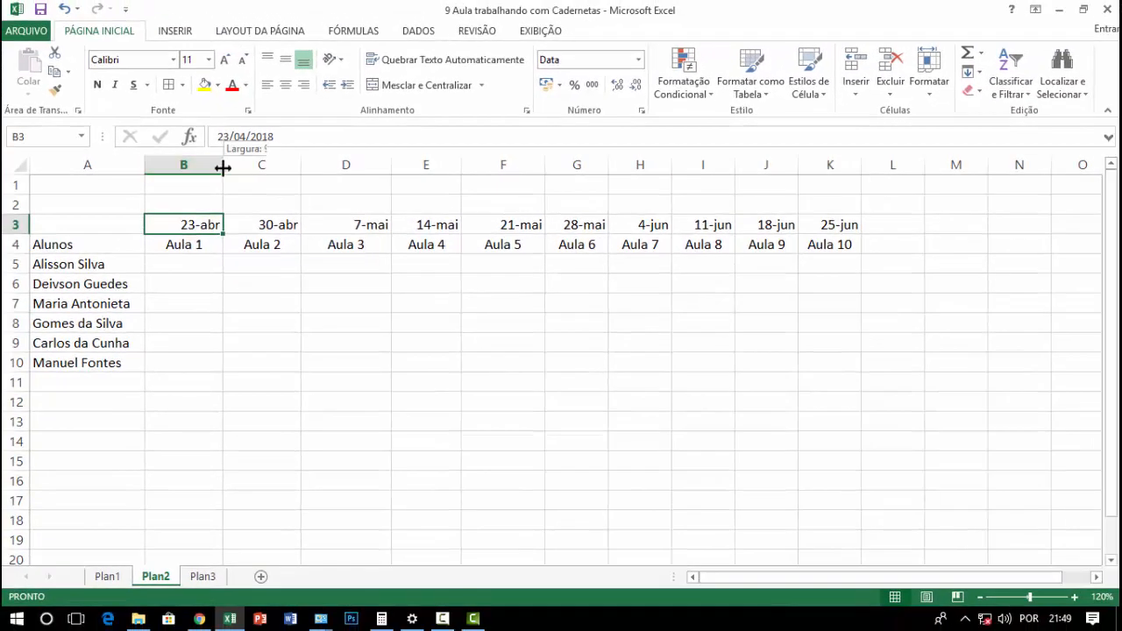
pyautogui.doubleClick(223, 168)
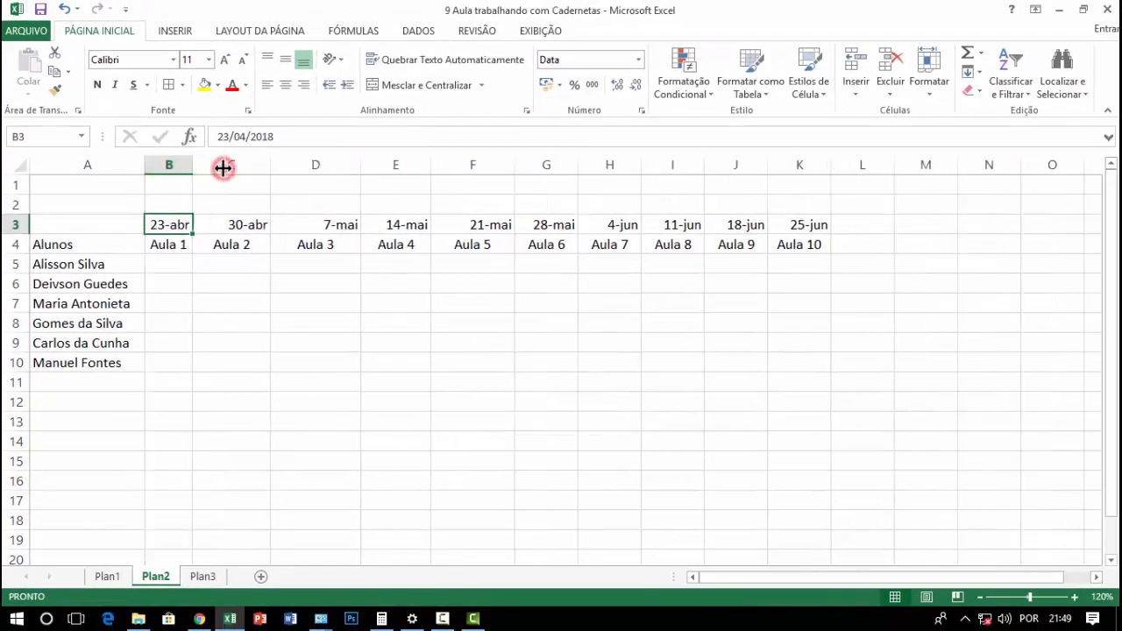
pyautogui.moveTo(270, 165); pyautogui.dragTo(239, 166)
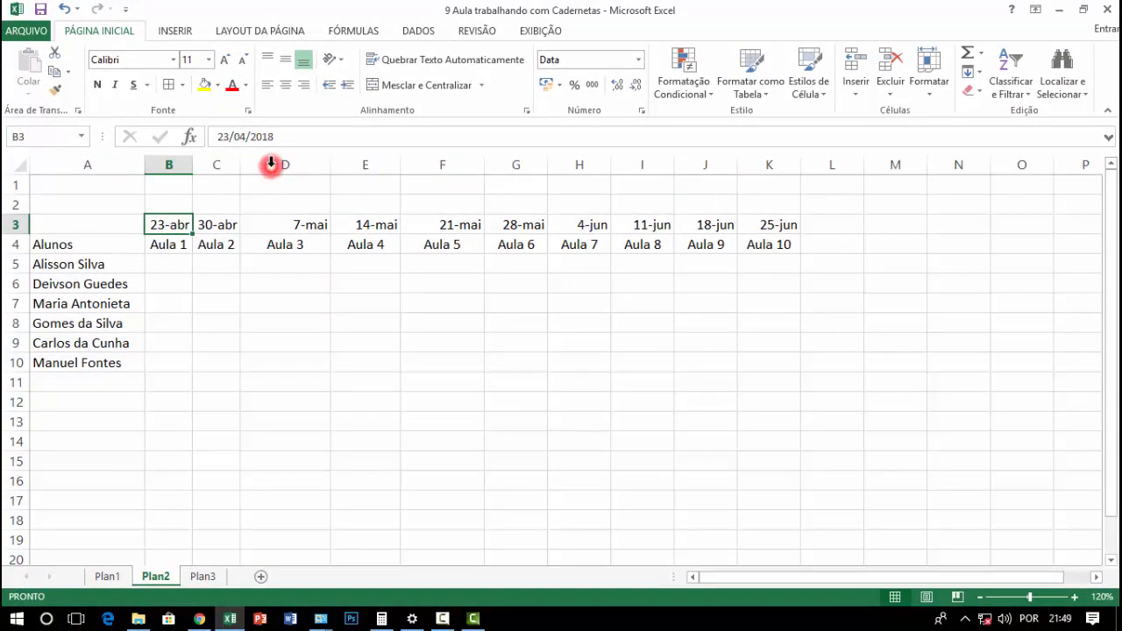
pyautogui.click(316, 166)
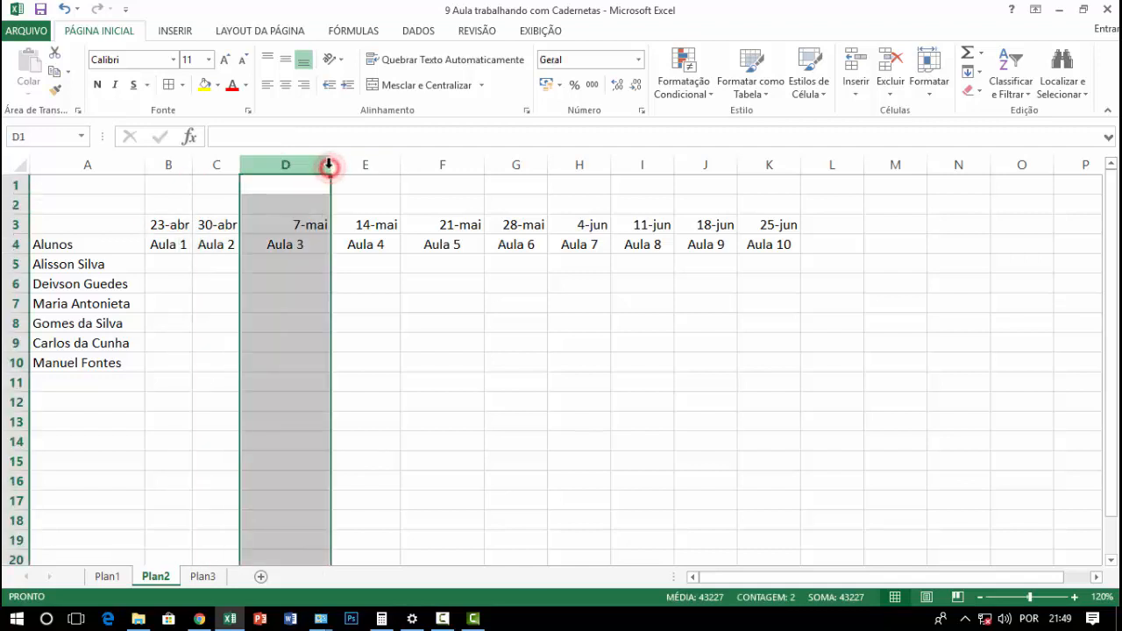
pyautogui.doubleClick(329, 166)
pyautogui.doubleClick(356, 167)
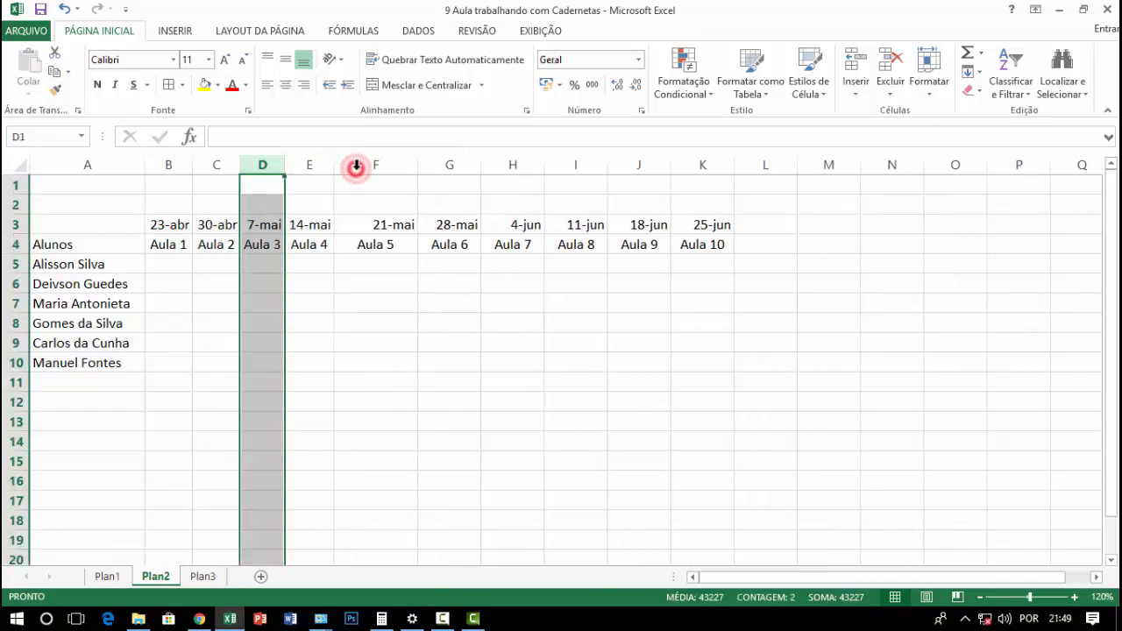
pyautogui.click(418, 167)
pyautogui.click(414, 167)
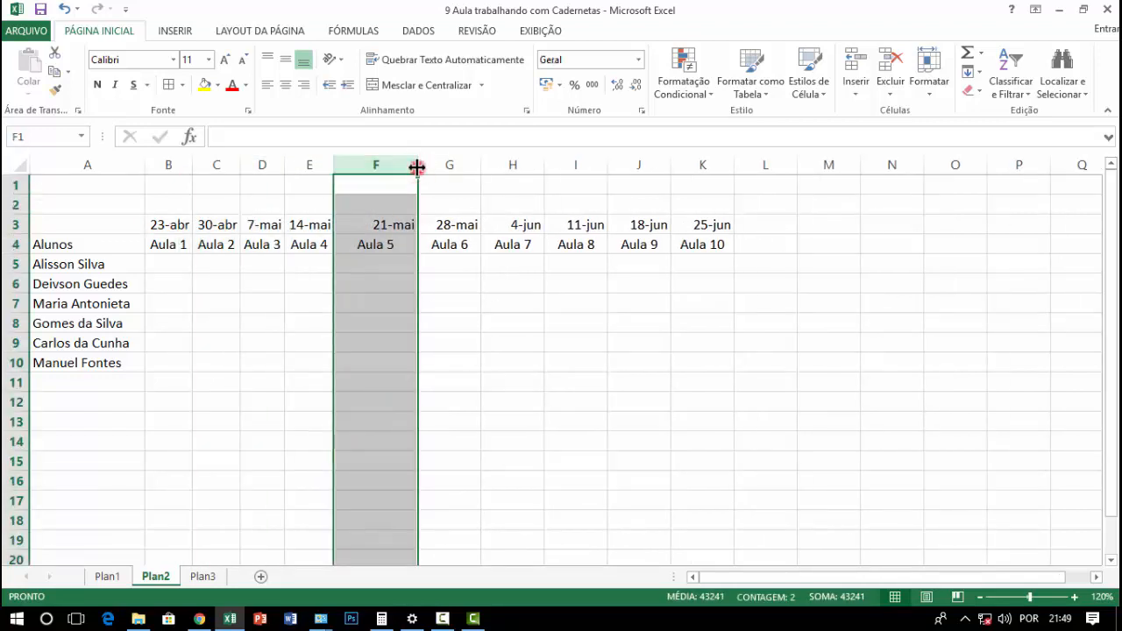
pyautogui.doubleClick(417, 166)
pyautogui.doubleClick(446, 168)
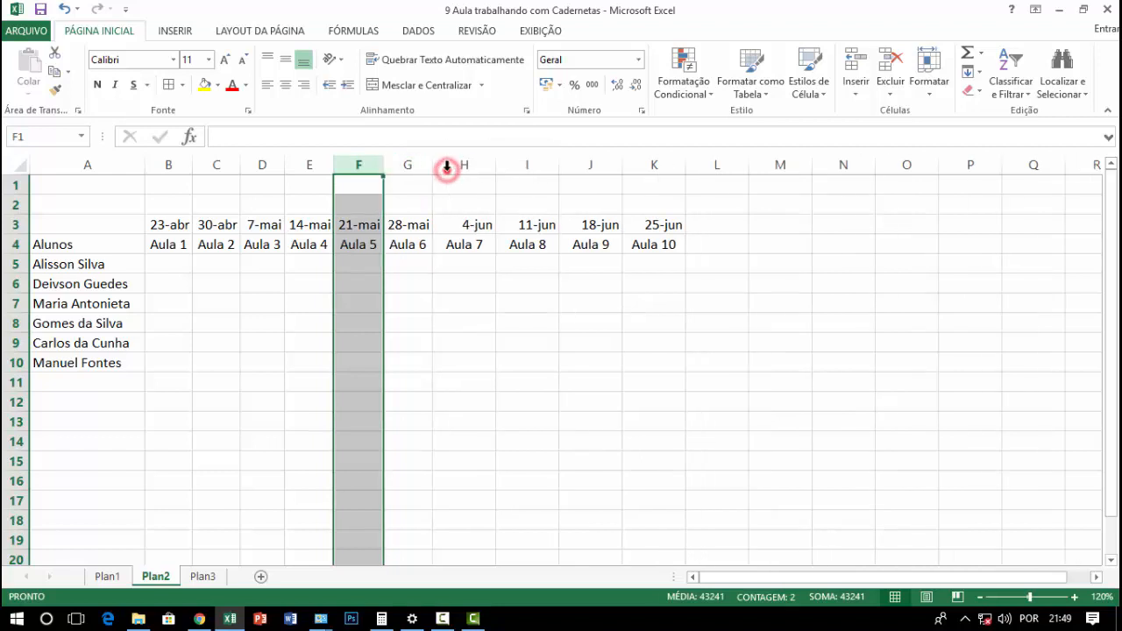
pyautogui.click(496, 166)
pyautogui.doubleClick(496, 166)
pyautogui.doubleClick(540, 167)
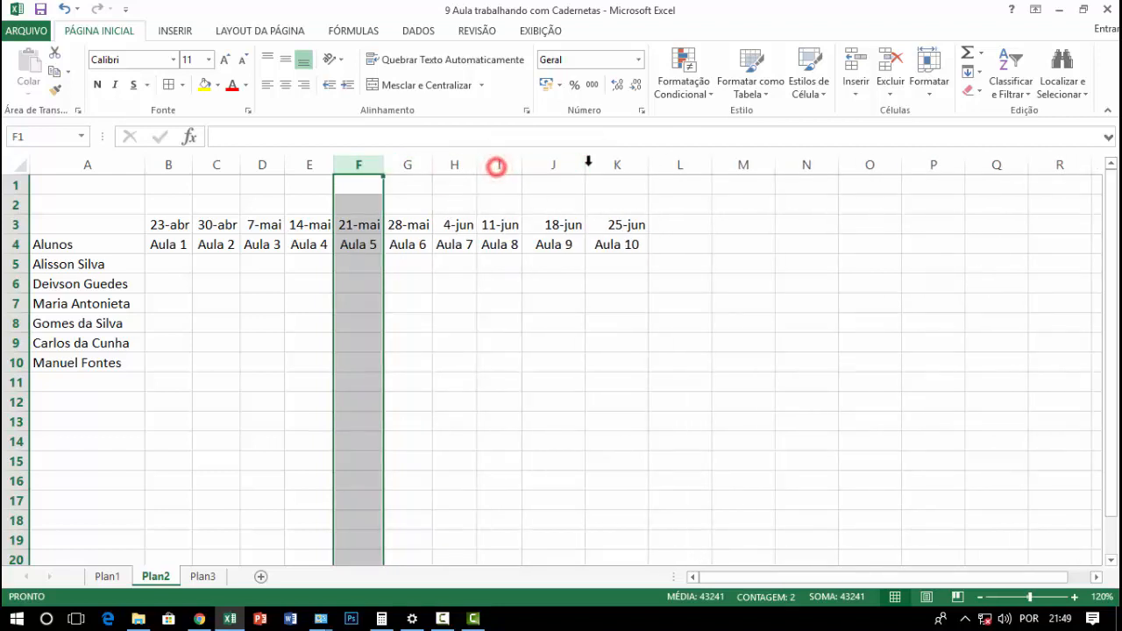
pyautogui.doubleClick(585, 167)
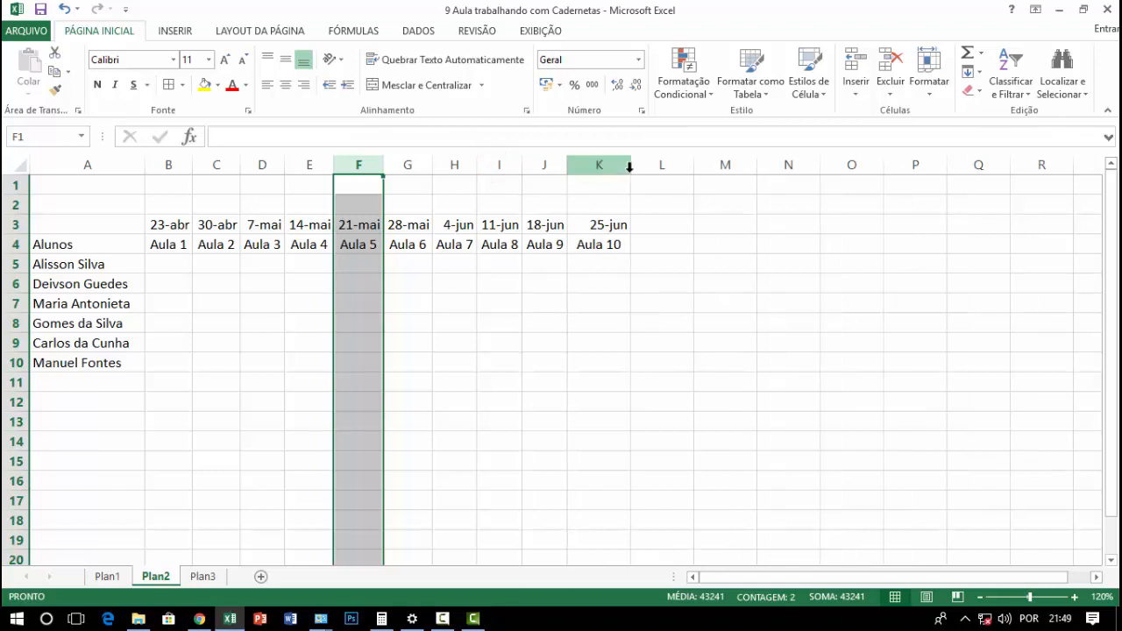
pyautogui.doubleClick(631, 167)
pyautogui.click(614, 321)
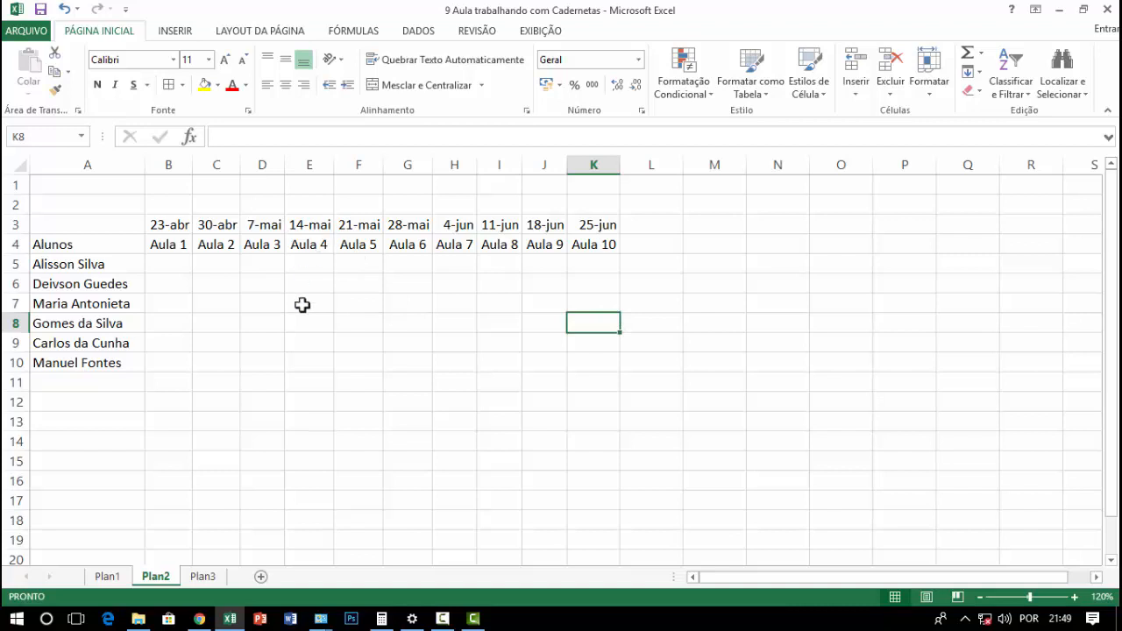
pyautogui.click(593, 245)
pyautogui.click(609, 267)
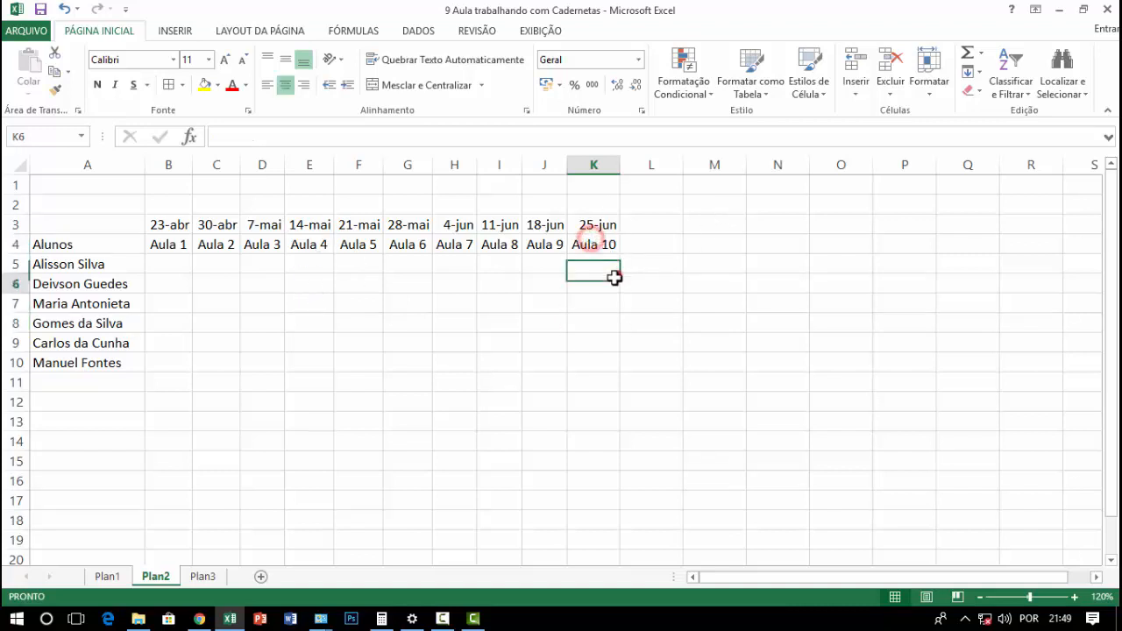
pyautogui.click(552, 363)
pyautogui.click(297, 402)
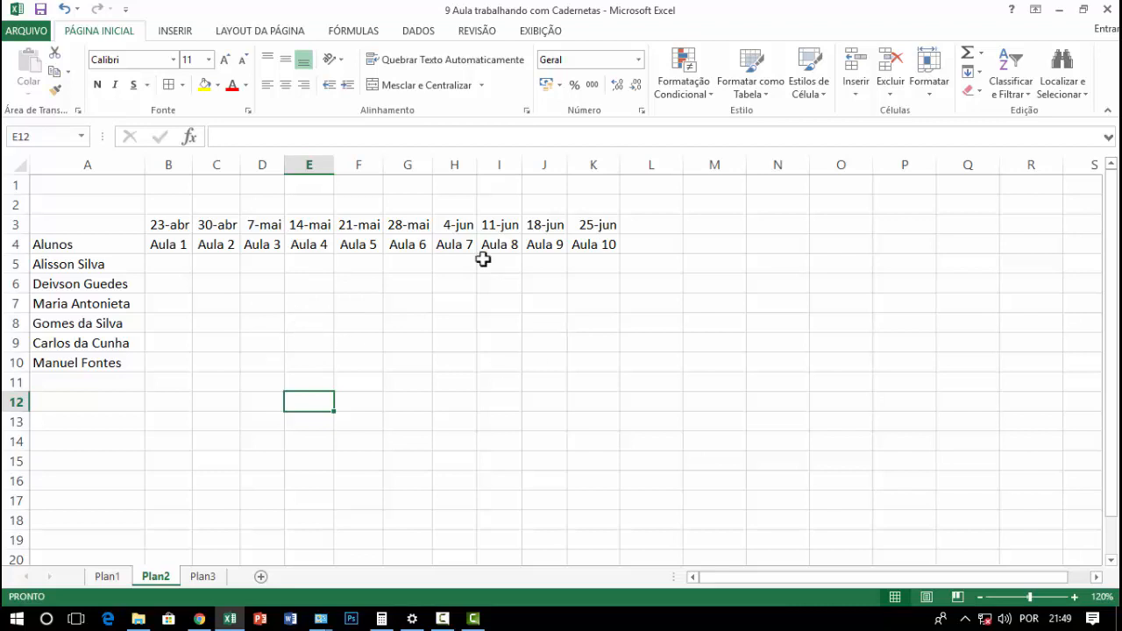
# Check the summary headings on the Plan1 sheet and enter the heading Presenças in cell L4 of Plan2
pyautogui.click(684, 391)
pyautogui.click(652, 243)
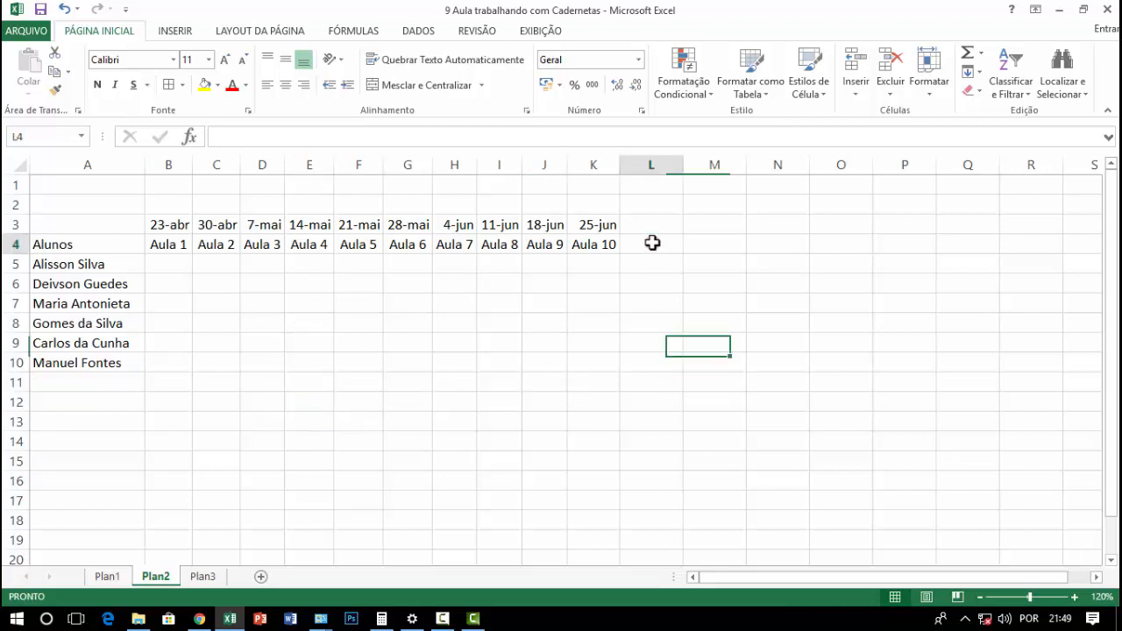
pyautogui.click(653, 227)
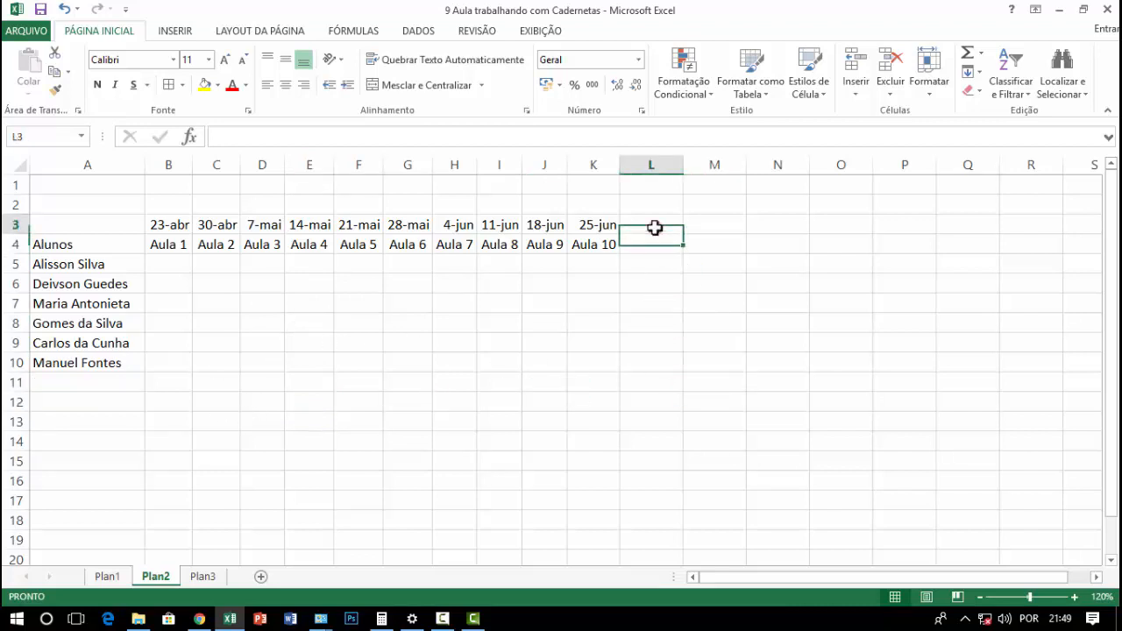
pyautogui.click(652, 245)
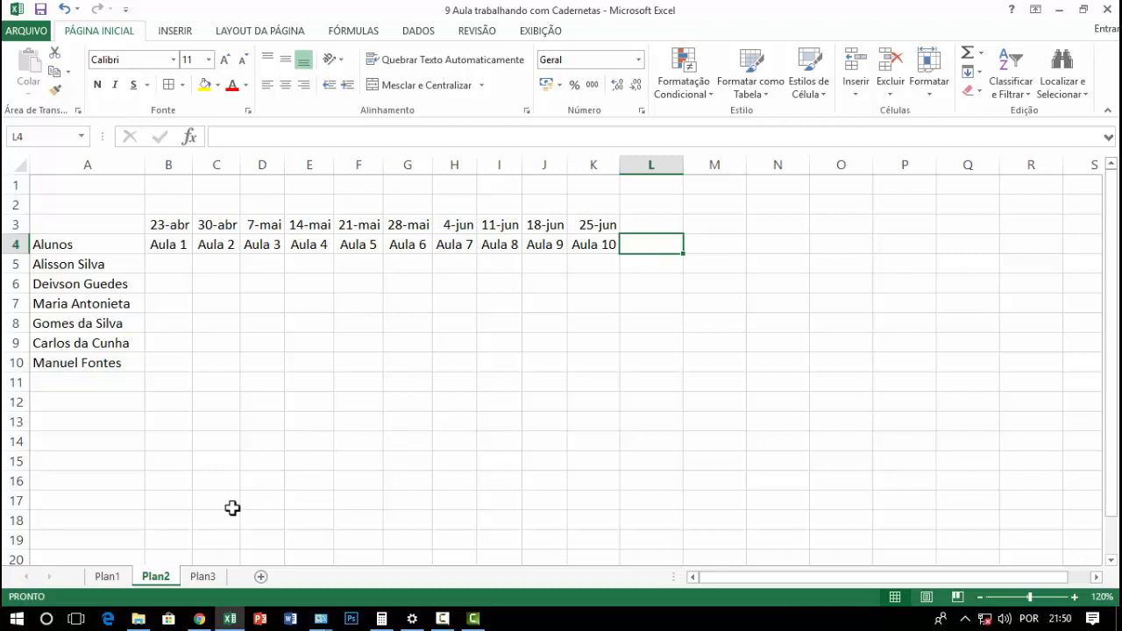
pyautogui.click(114, 576)
pyautogui.click(814, 219)
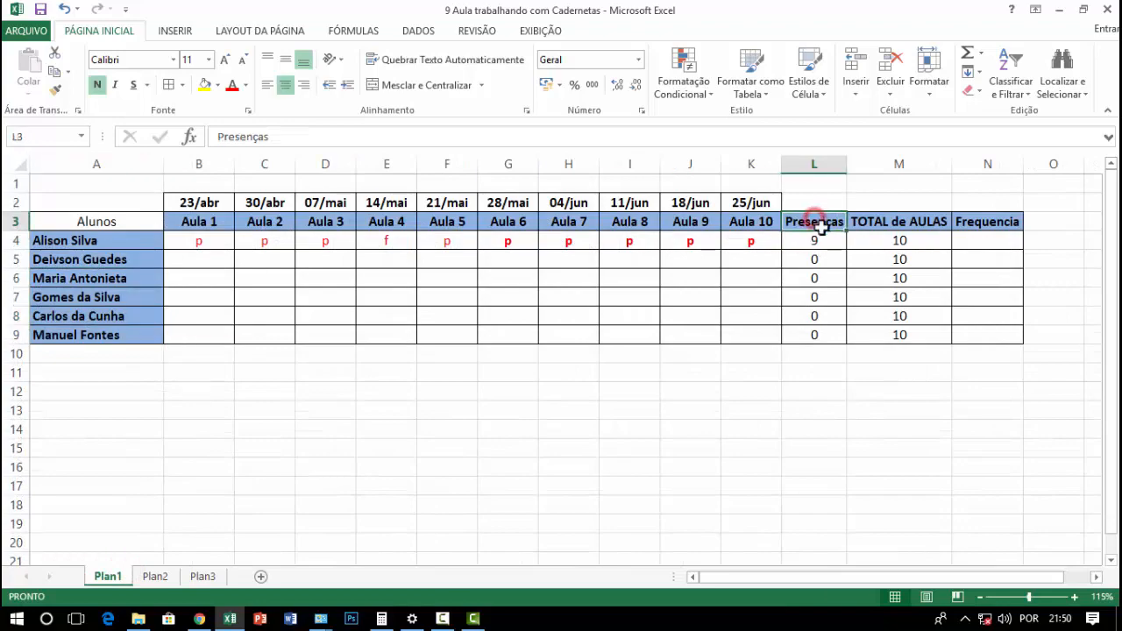
pyautogui.hotkey('alt', 'Tab')
pyautogui.hotkey('alt', 'Tab')
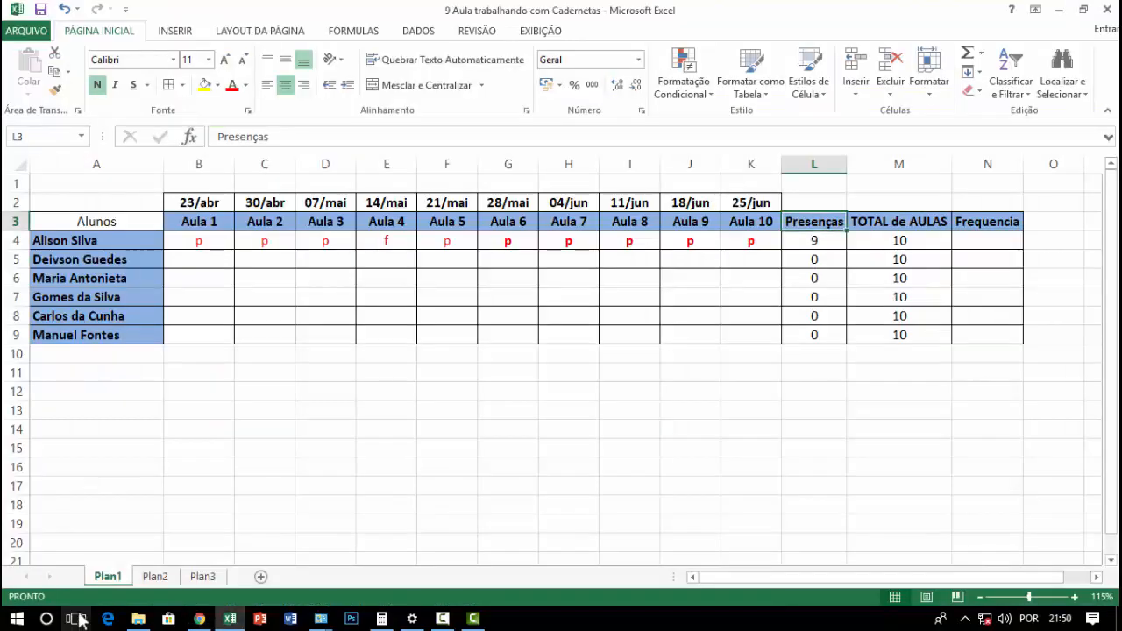
pyautogui.click(155, 576)
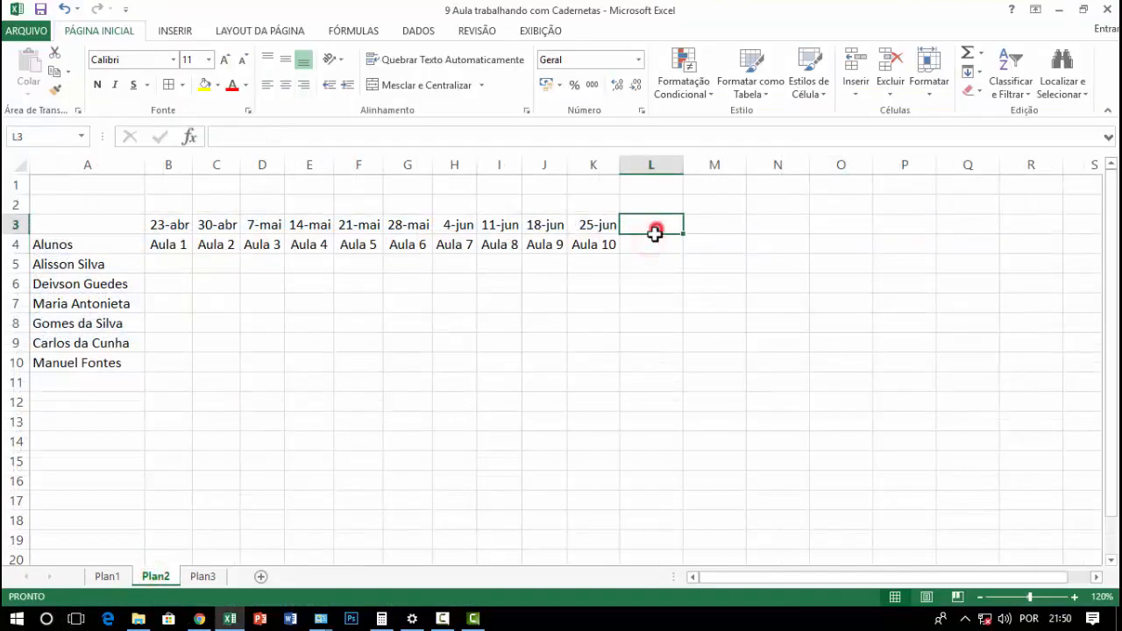
pyautogui.write('Presenças')
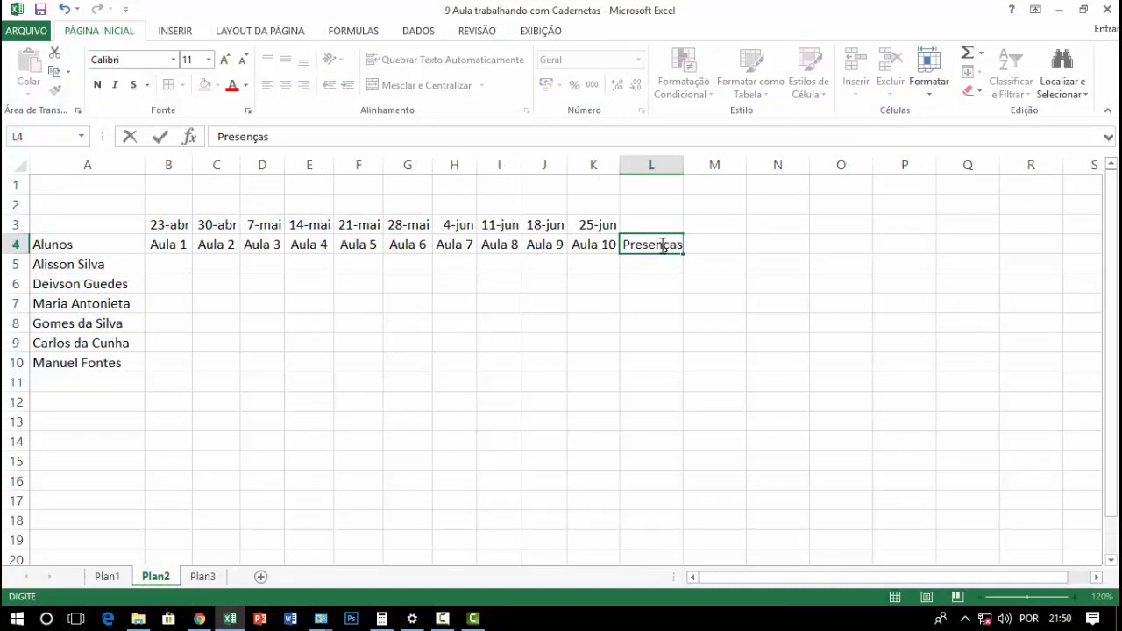
pyautogui.press('Tab')
# Enter the headings QNT Aulas in cell M4 and Freq in cell N4
pyautogui.click(710, 246)
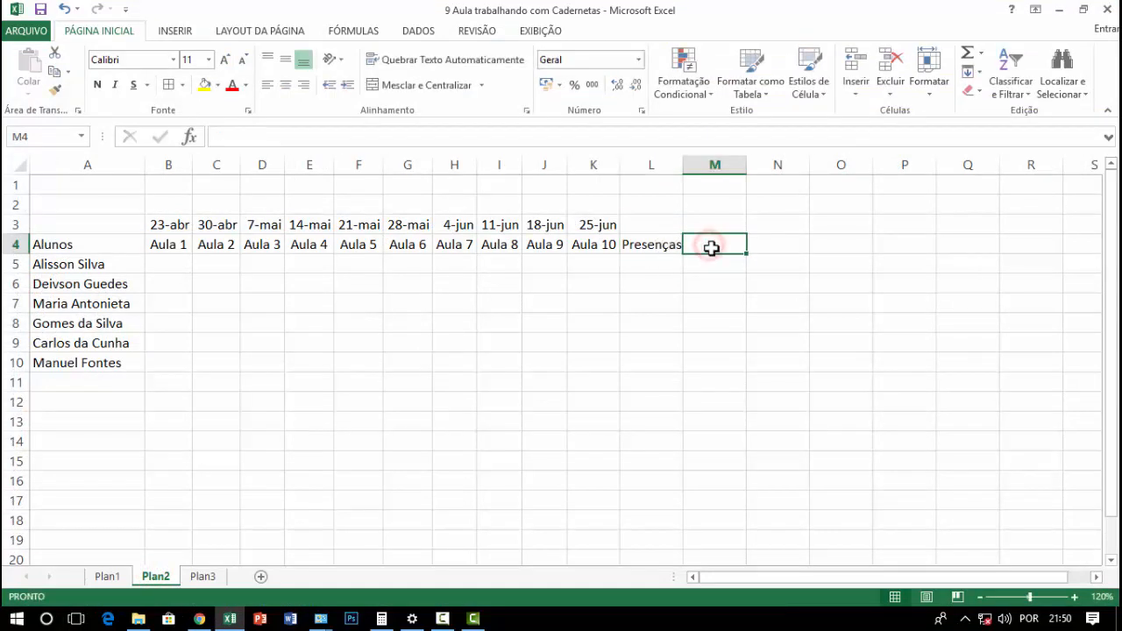
pyautogui.click(655, 249)
pyautogui.click(709, 243)
pyautogui.write('QNT Aulas')
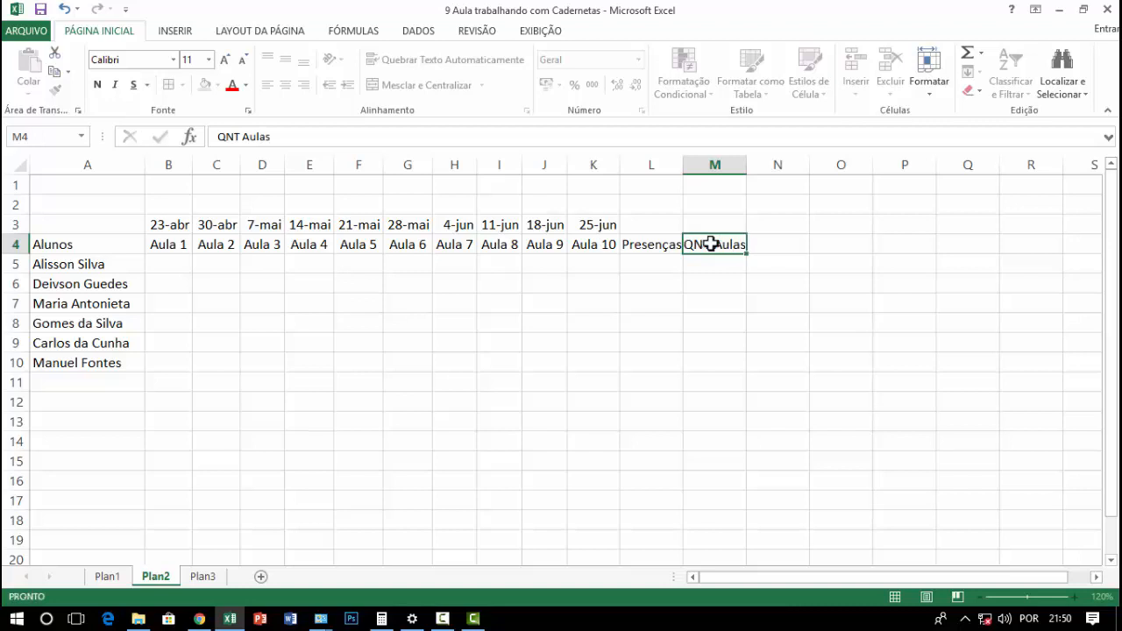
pyautogui.press('Return')
pyautogui.click(711, 244)
pyautogui.click(773, 245)
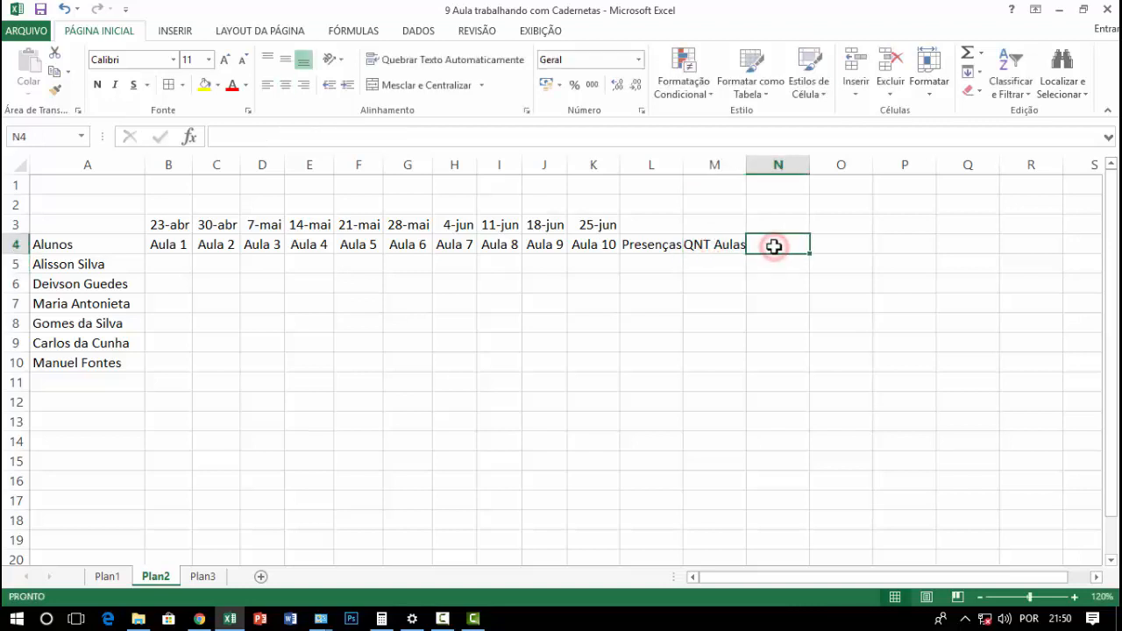
pyautogui.write('Fr')
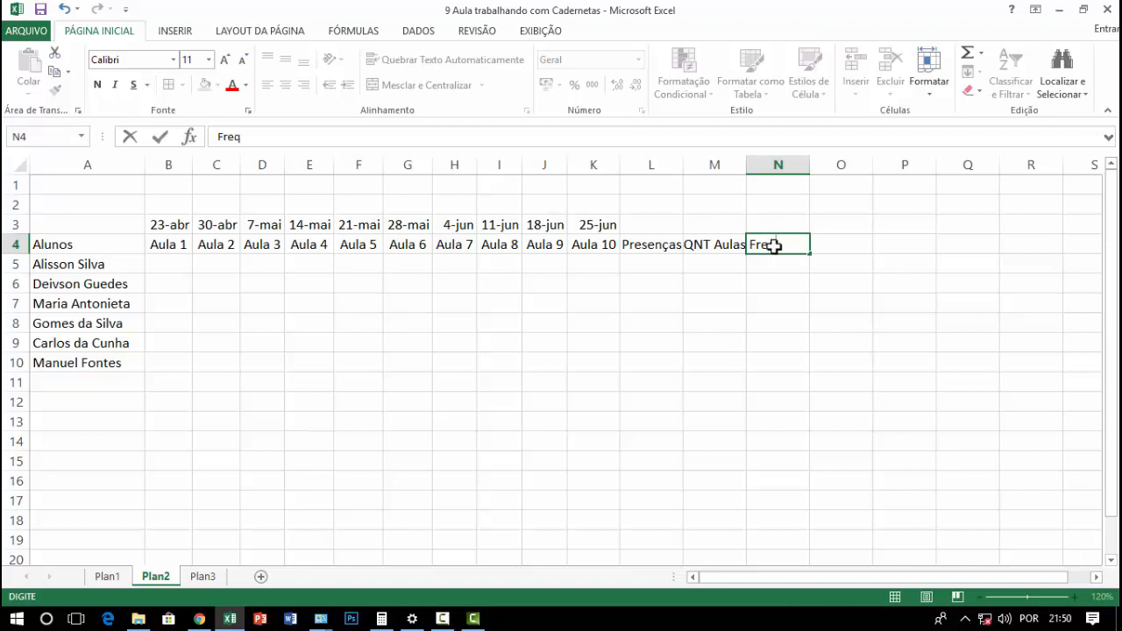
pyautogui.write('eq')
pyautogui.press('Return')
pyautogui.click(776, 245)
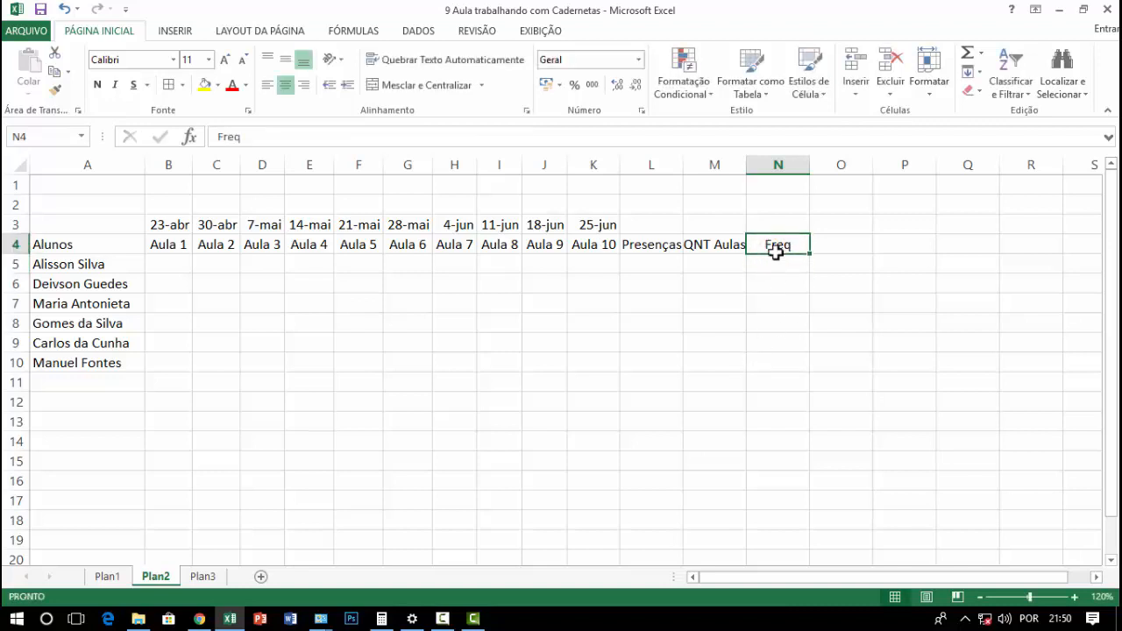
# Widen column M to fit the QNT Aulas heading
pyautogui.click(813, 319)
pyautogui.click(775, 245)
pyautogui.moveTo(747, 166); pyautogui.dragTo(754, 253)
pyautogui.click(656, 332)
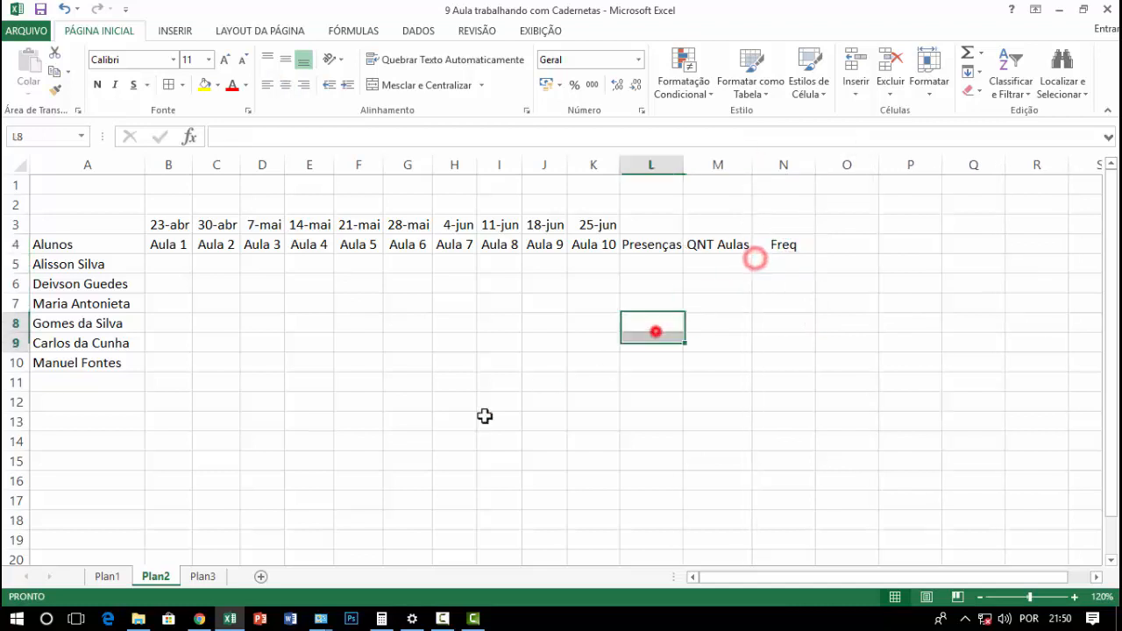
pyautogui.click(454, 421)
pyautogui.click(739, 441)
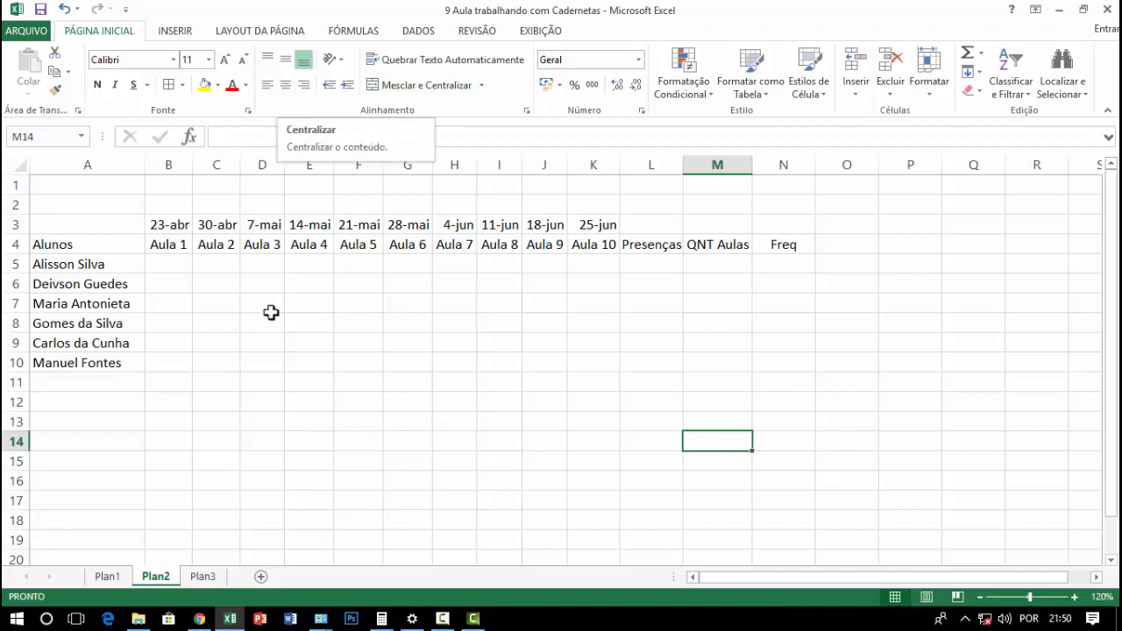
pyautogui.click(464, 406)
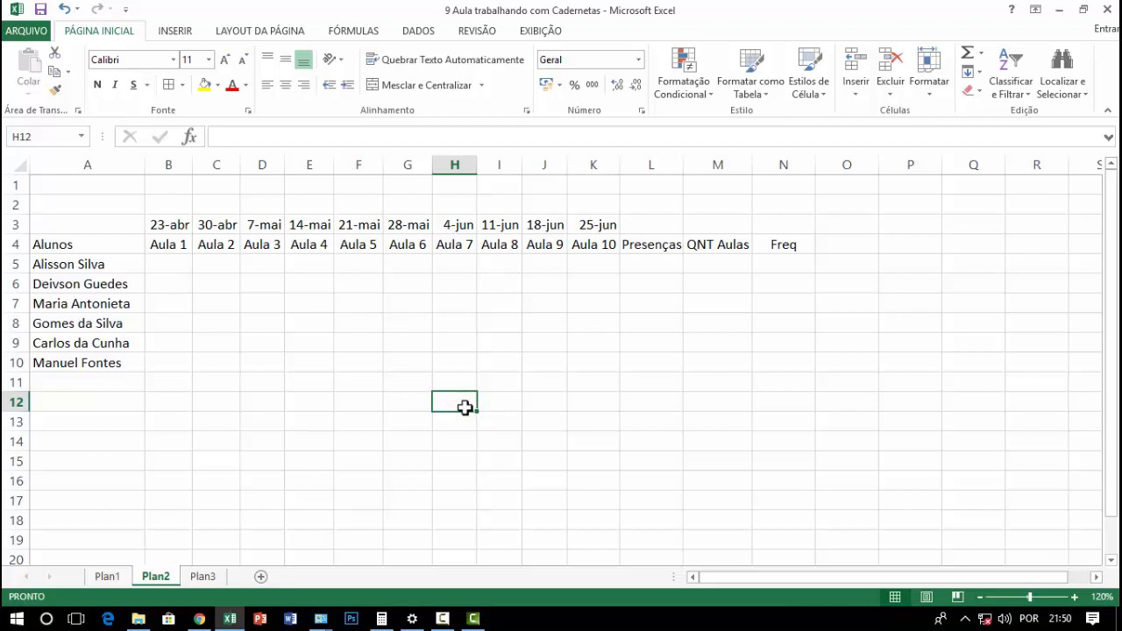
pyautogui.click(456, 358)
pyautogui.click(191, 262)
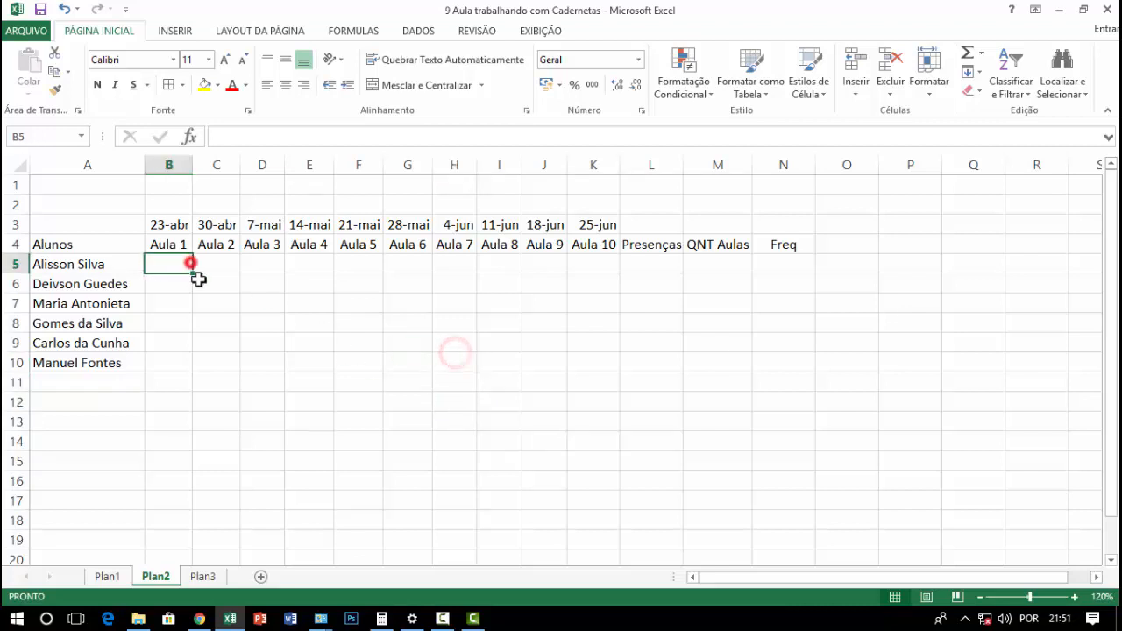
pyautogui.click(354, 361)
# Fill the class dates and Aula headings in B3:K4 with a light olive-green theme colour, and make them bold and centred
pyautogui.moveTo(175, 225); pyautogui.dragTo(589, 244)
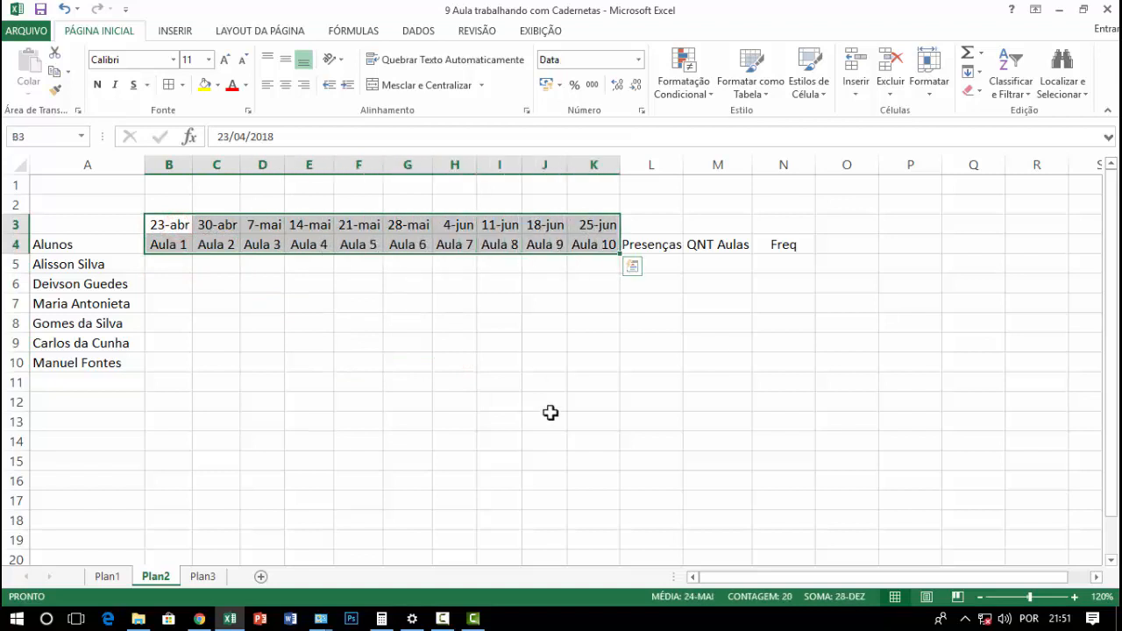
pyautogui.click(219, 86)
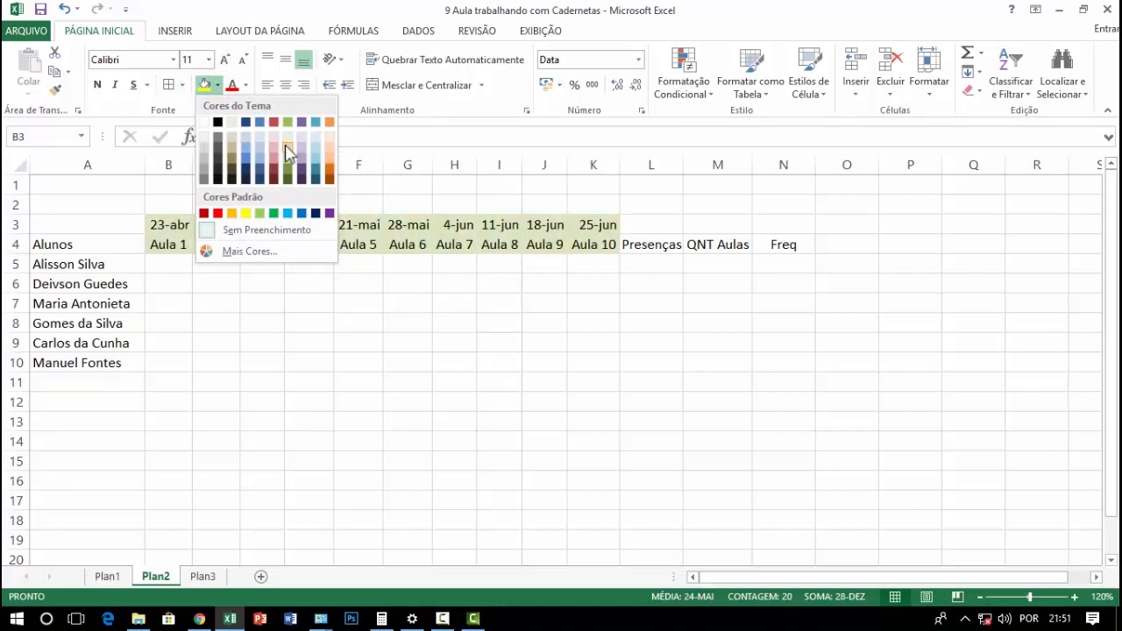
pyautogui.click(260, 214)
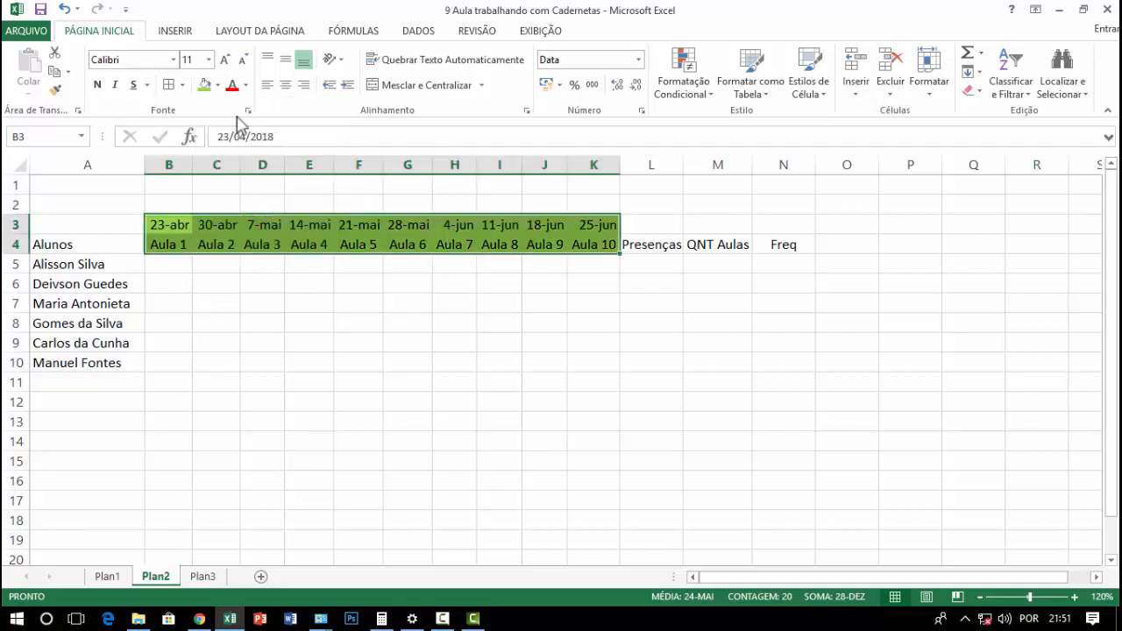
pyautogui.click(217, 85)
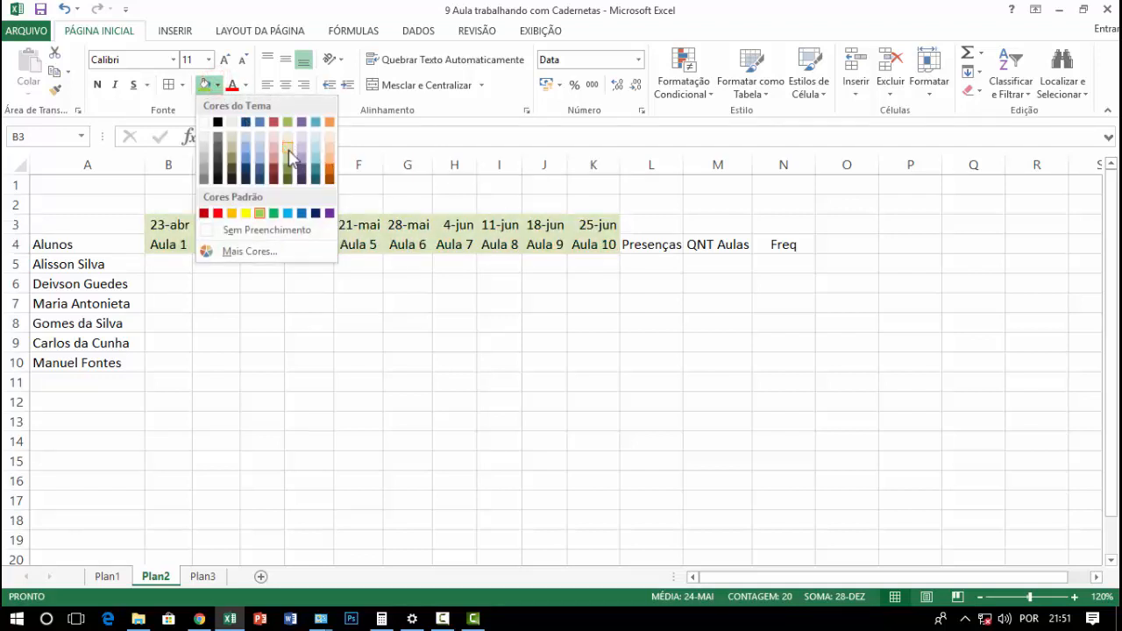
pyautogui.click(289, 154)
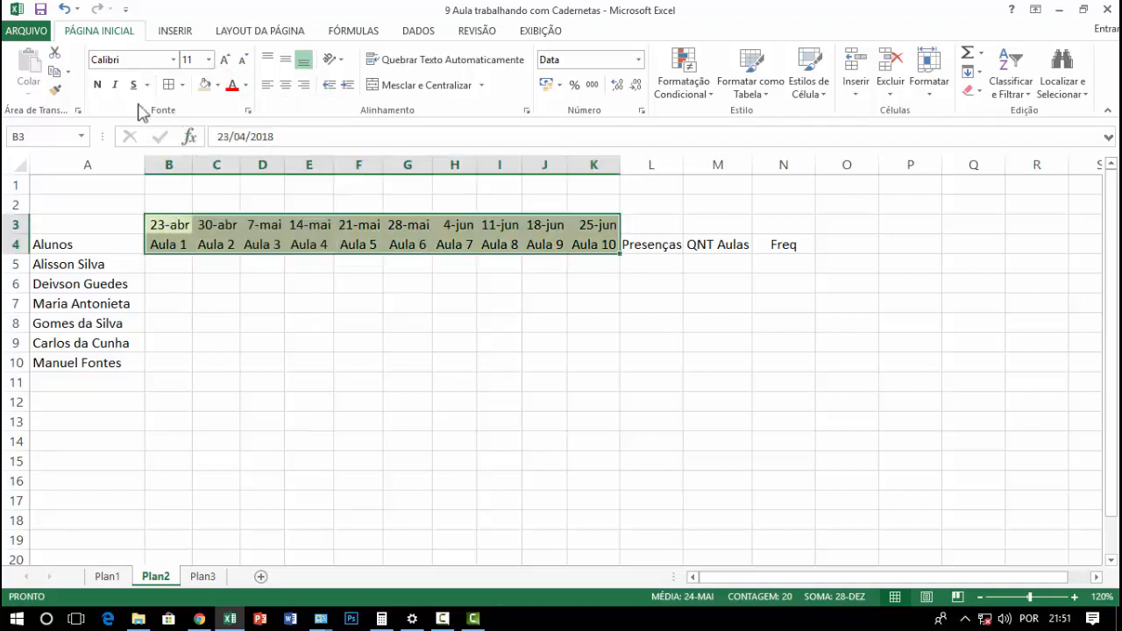
pyautogui.click(98, 85)
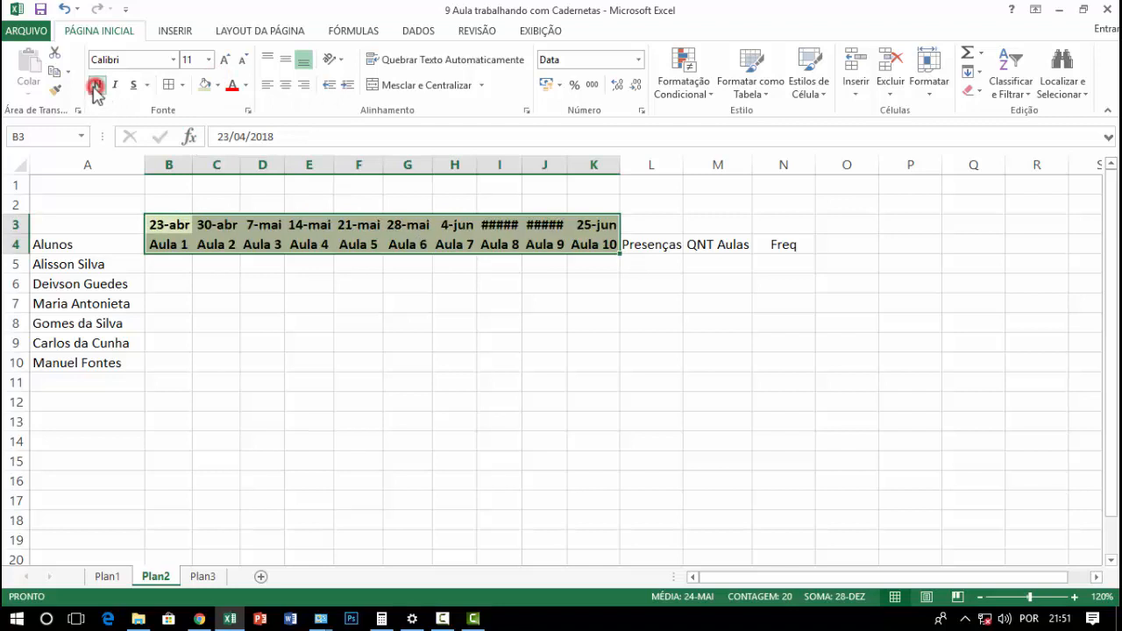
pyautogui.click(286, 85)
# Centre and bold the student names in A5:A10 and give them the same light green fill
pyautogui.click(122, 246)
pyautogui.moveTo(125, 268); pyautogui.dragTo(126, 361)
pyautogui.click(286, 85)
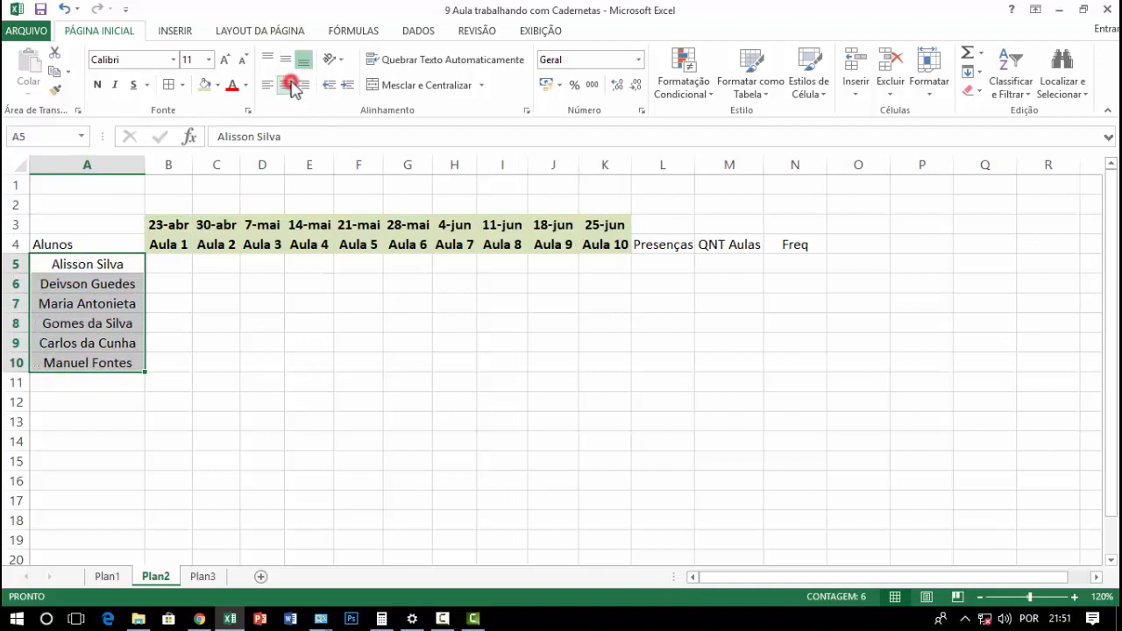
pyautogui.click(98, 85)
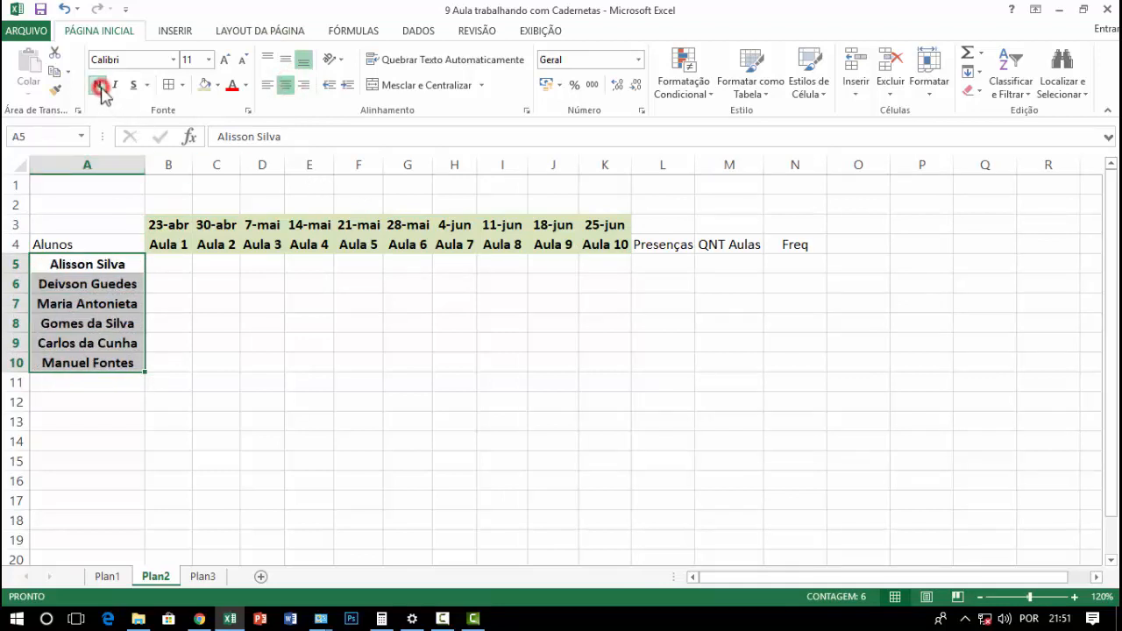
pyautogui.click(205, 85)
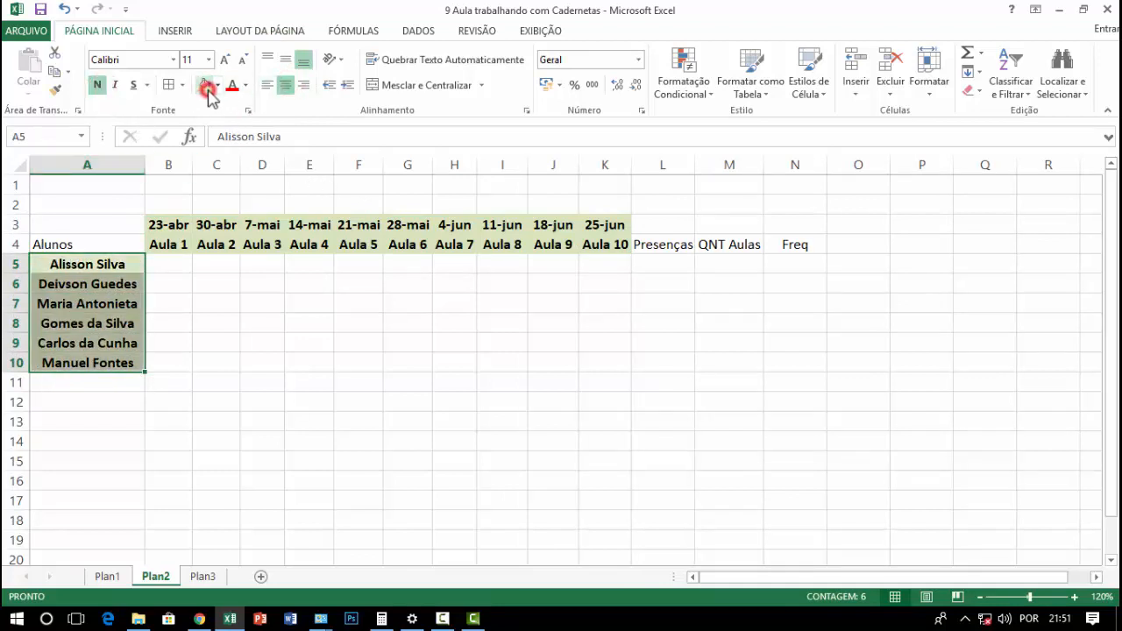
pyautogui.click(341, 419)
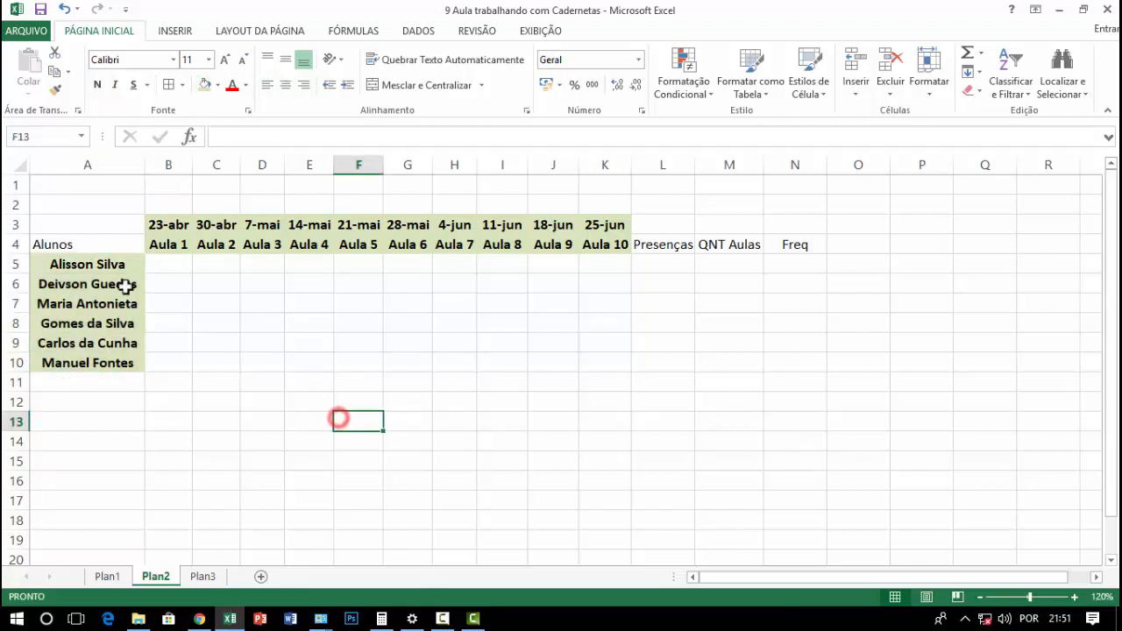
# Apply all borders to the attendance grid B3:K10, including the date and Aula heading rows
pyautogui.click(128, 244)
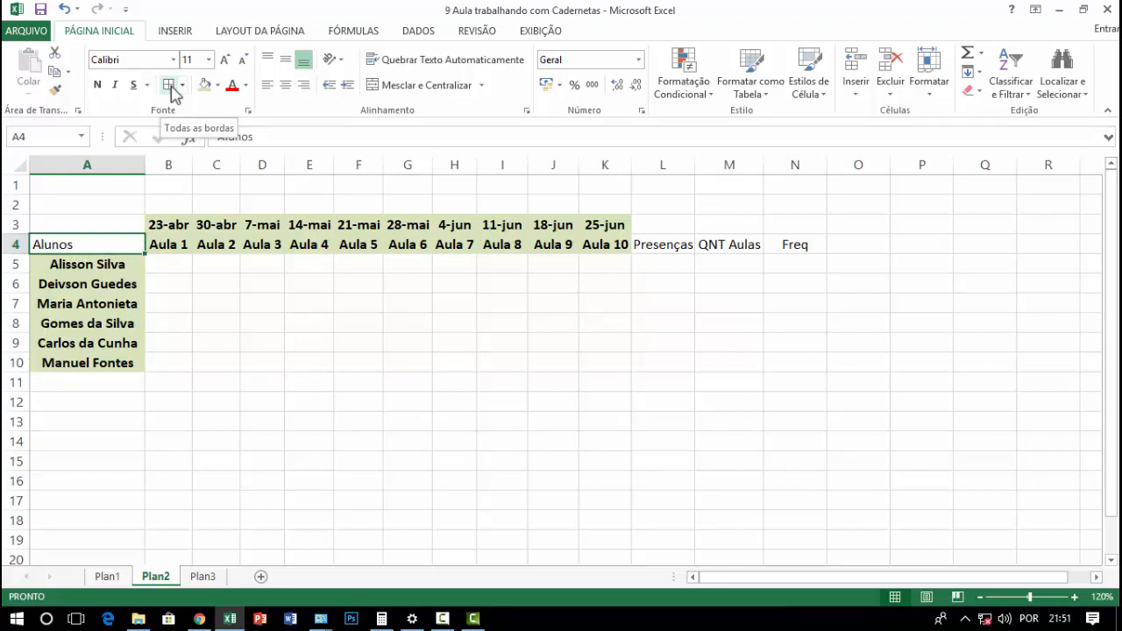
pyautogui.click(268, 367)
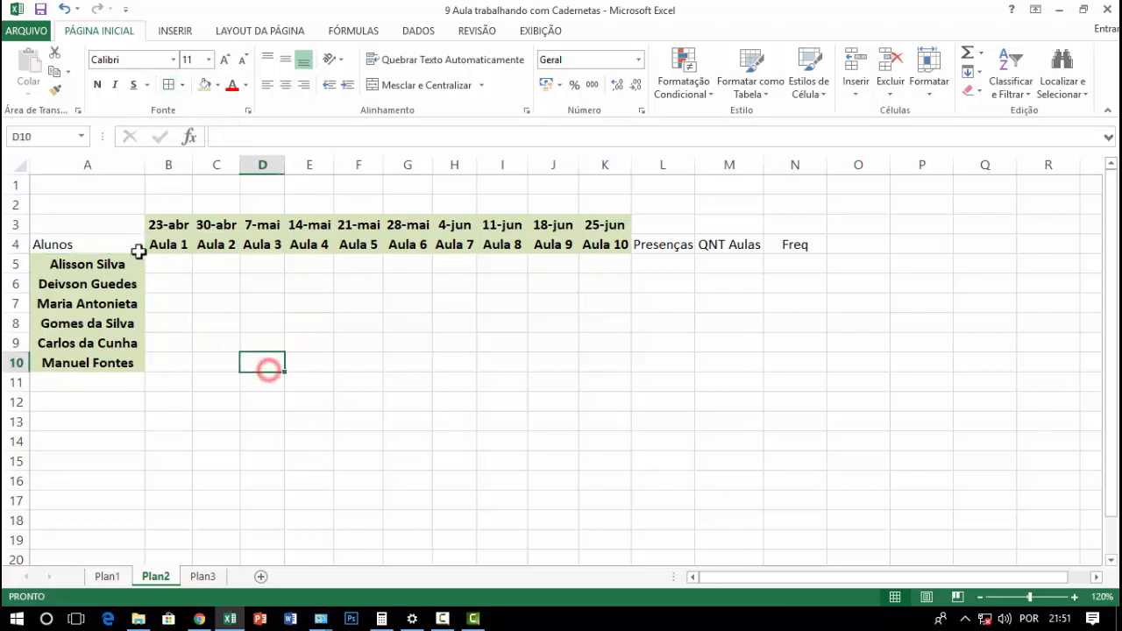
pyautogui.moveTo(162, 226); pyautogui.dragTo(594, 353)
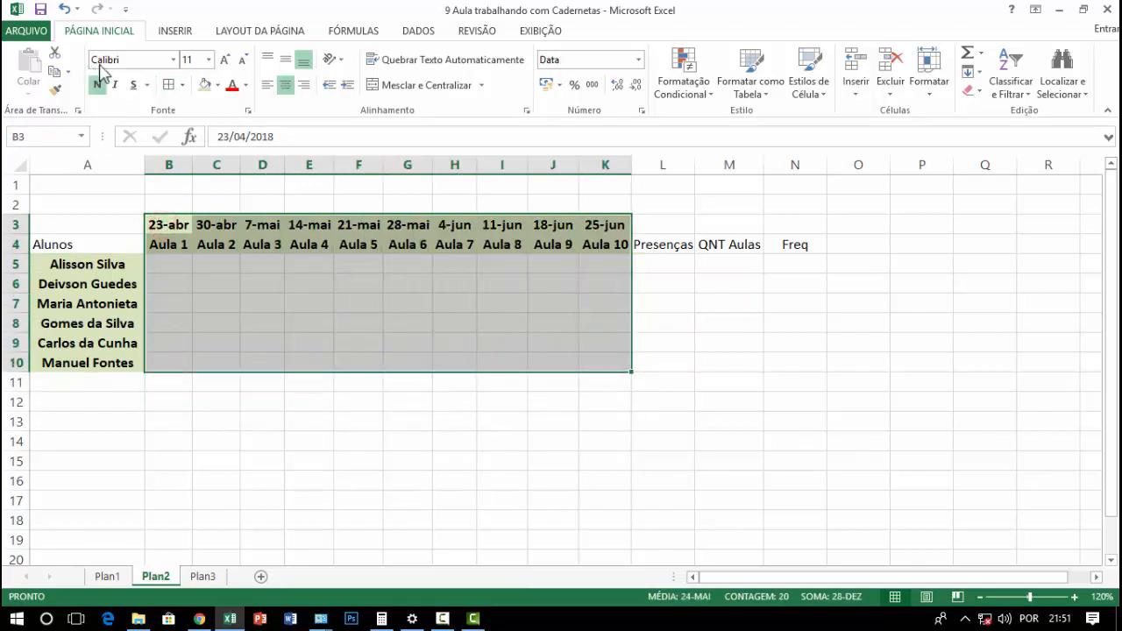
pyautogui.click(167, 85)
pyautogui.moveTo(401, 443); pyautogui.dragTo(381, 431)
pyautogui.click(376, 424)
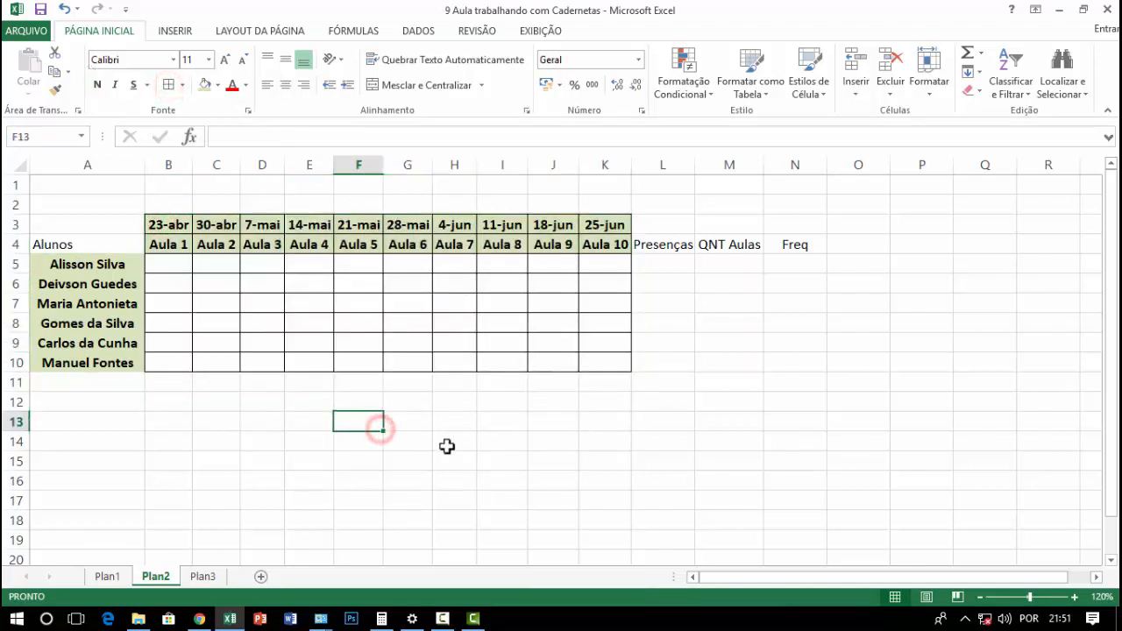
# Apply all borders to the student names in A5:A10
pyautogui.moveTo(103, 250); pyautogui.dragTo(102, 256)
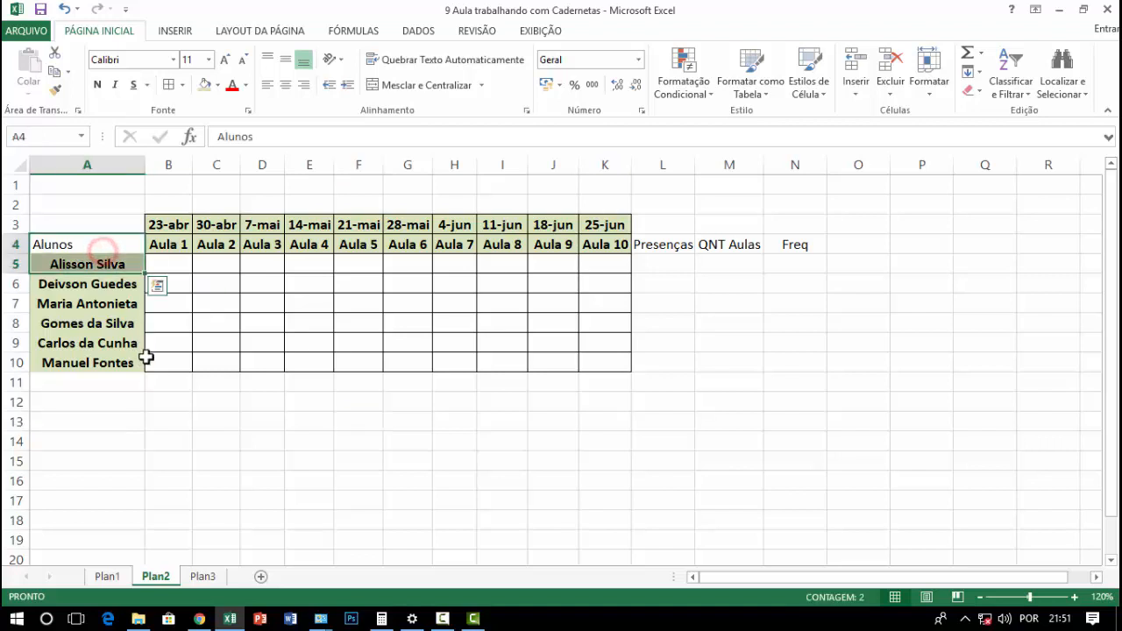
pyautogui.moveTo(147, 356); pyautogui.dragTo(147, 349)
pyautogui.moveTo(102, 266); pyautogui.dragTo(107, 362)
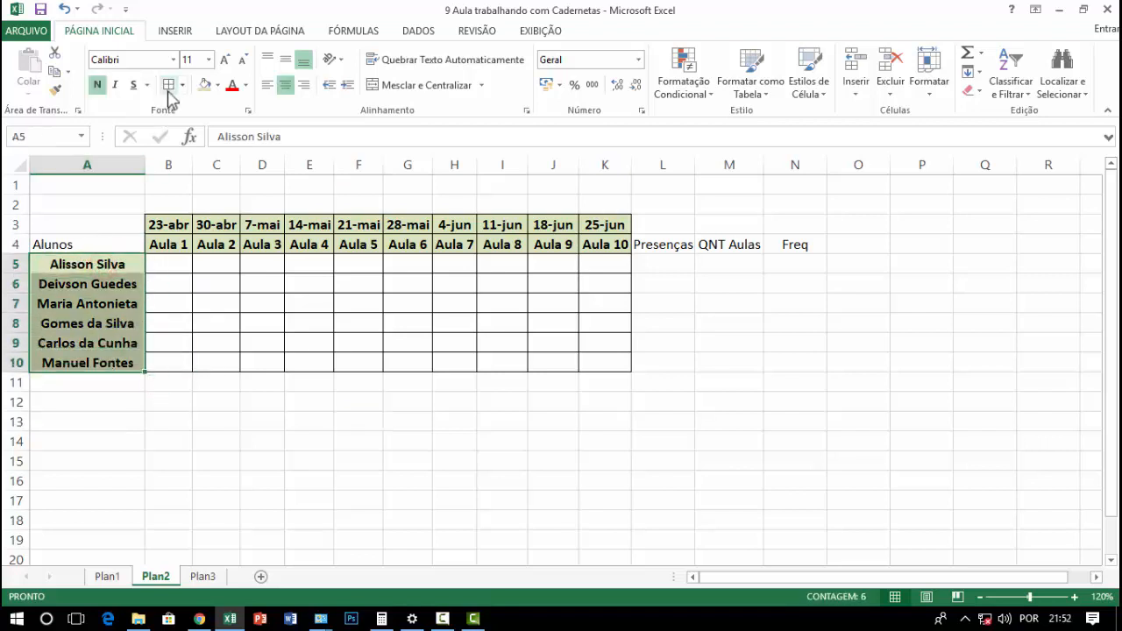
pyautogui.click(390, 435)
# Increase the Alunos heading in A4 to font size 12 and centre it
pyautogui.click(103, 242)
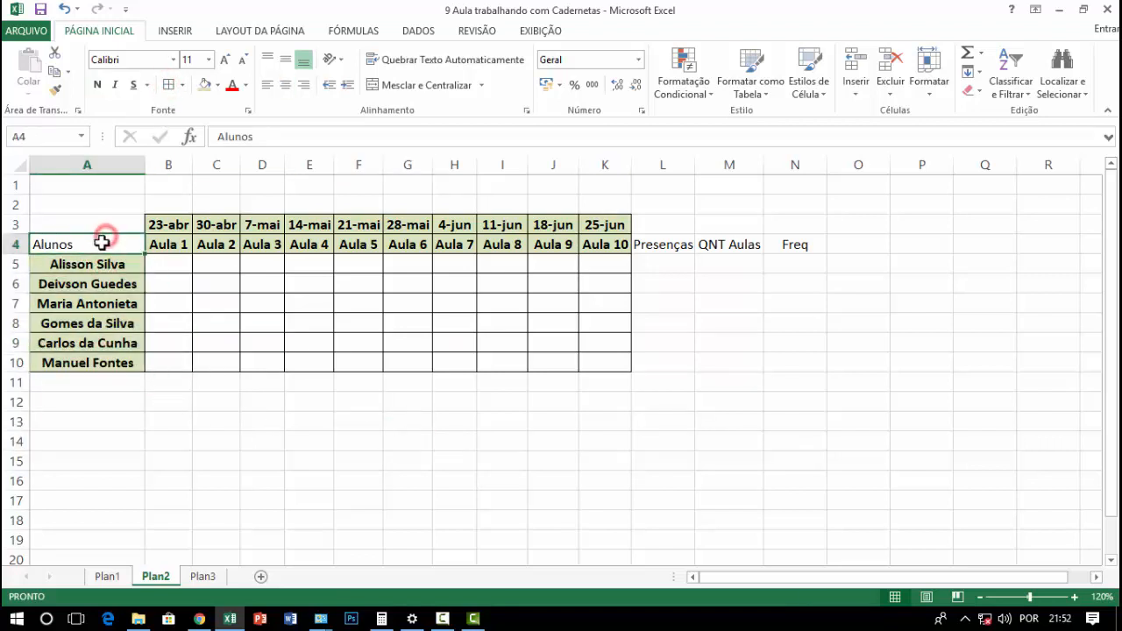
pyautogui.click(227, 59)
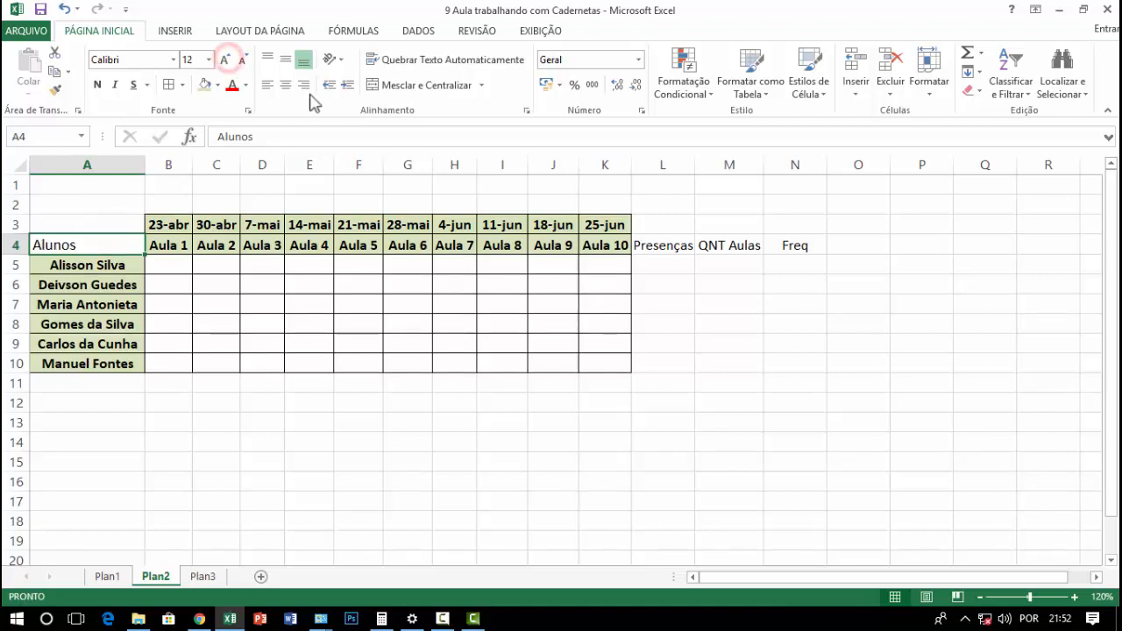
pyautogui.click(285, 85)
pyautogui.click(285, 85)
pyautogui.click(285, 88)
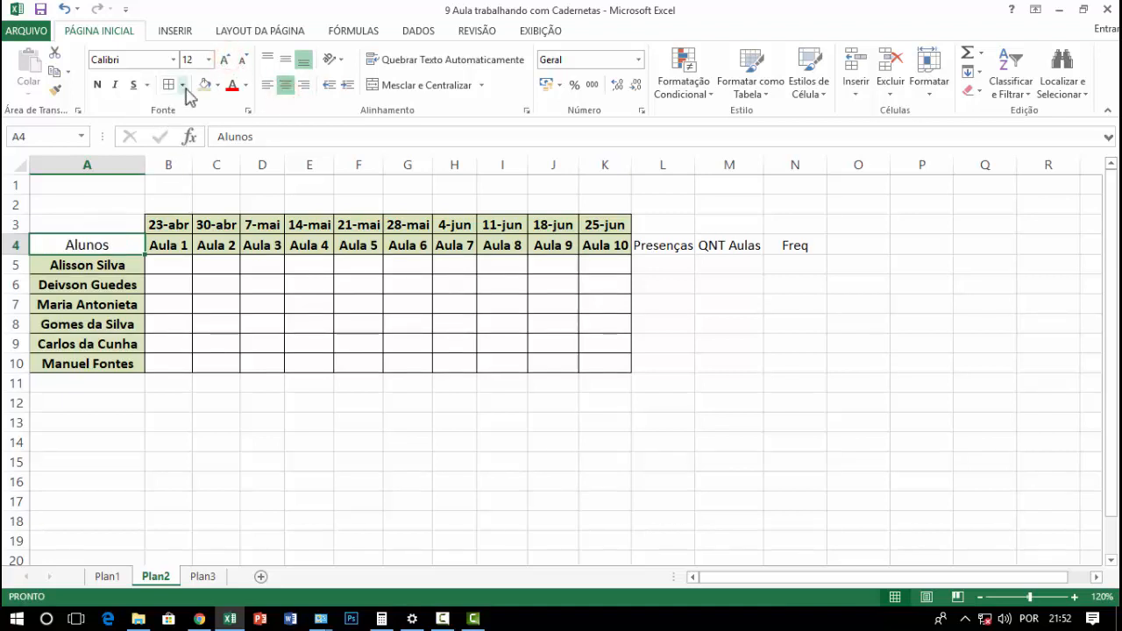
# Format the Alunos heading in A4 with the standard light green fill, bold 12 pt text and all borders
pyautogui.click(217, 85)
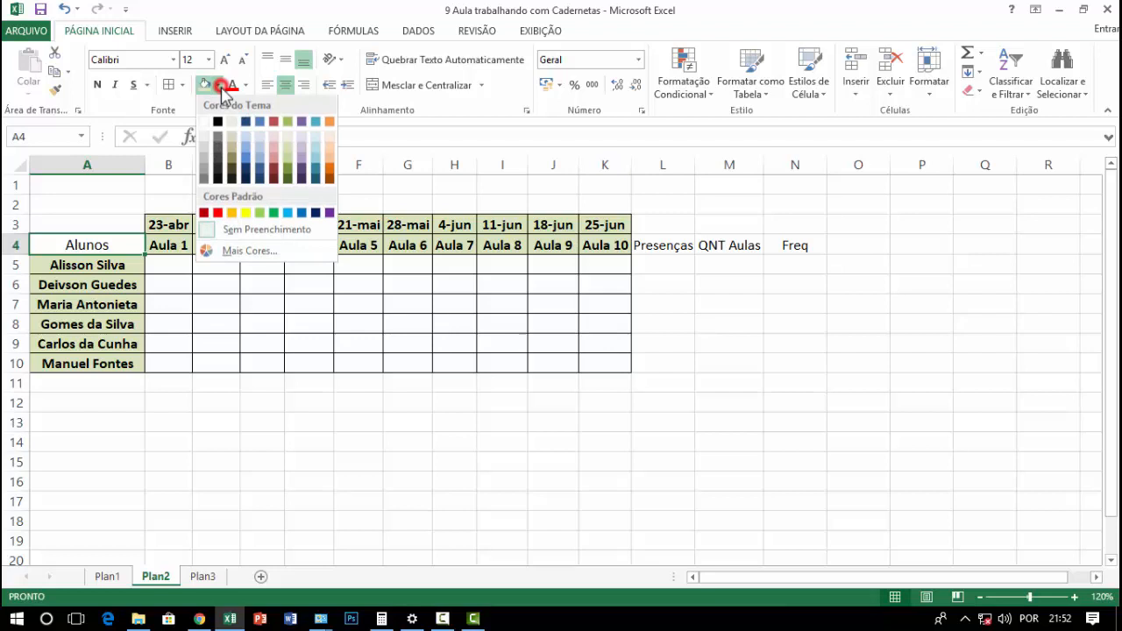
pyautogui.click(260, 211)
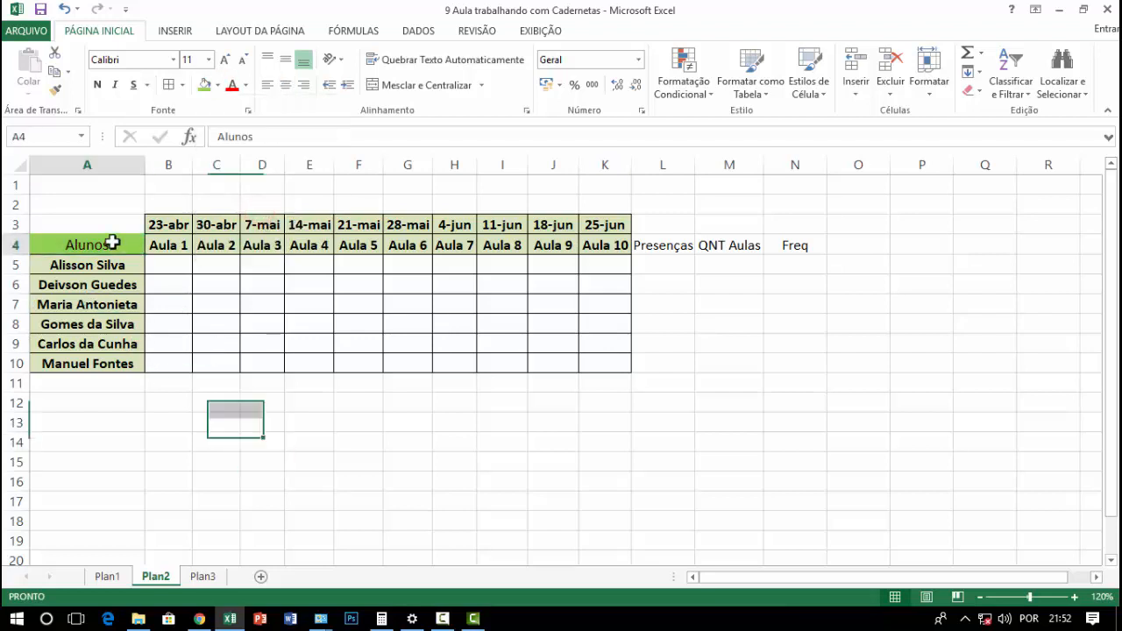
pyautogui.click(98, 85)
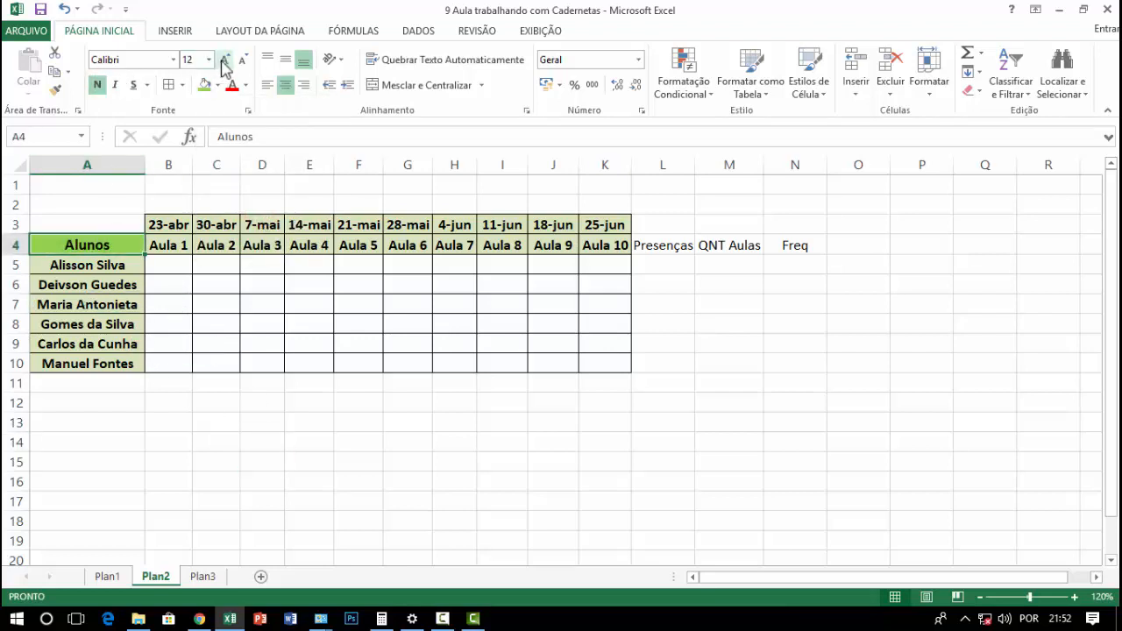
pyautogui.click(224, 60)
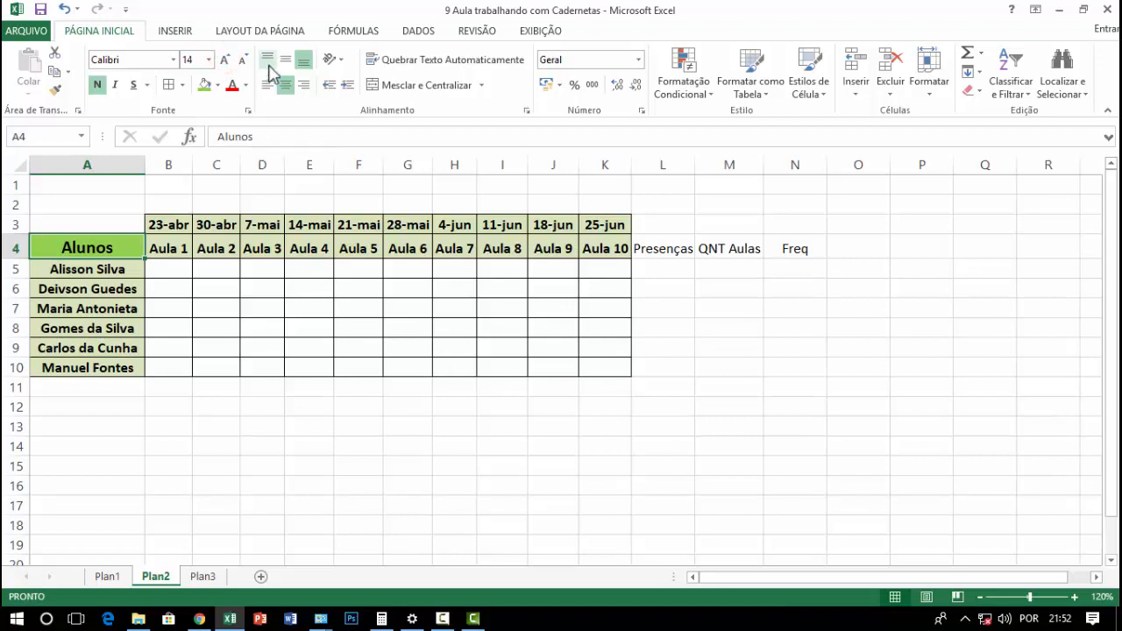
pyautogui.click(243, 60)
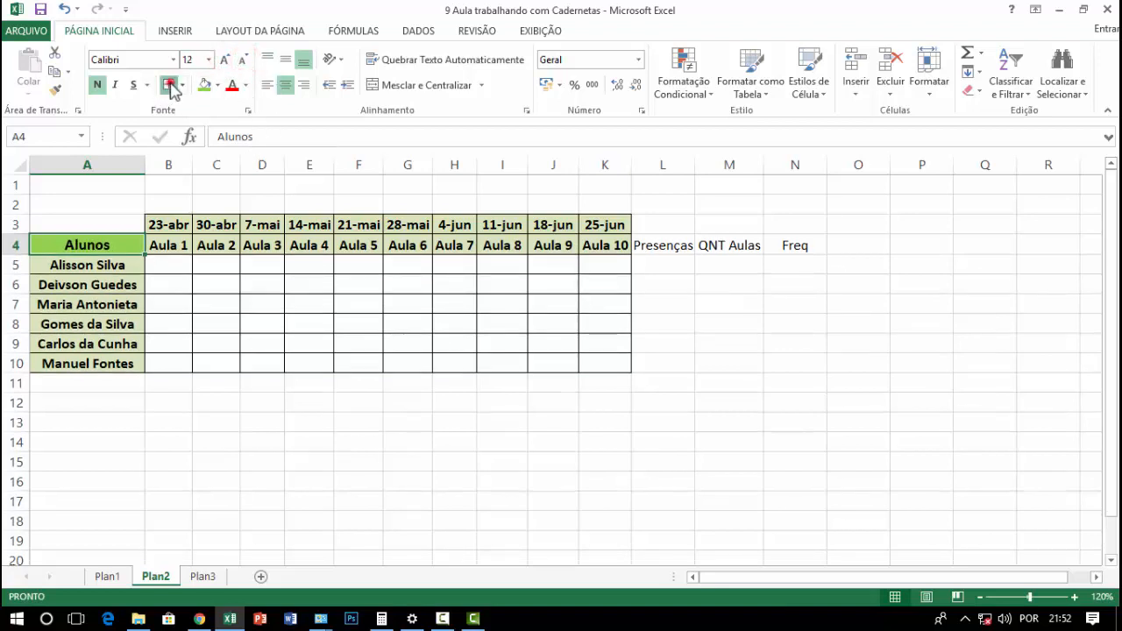
pyautogui.click(309, 397)
pyautogui.click(605, 481)
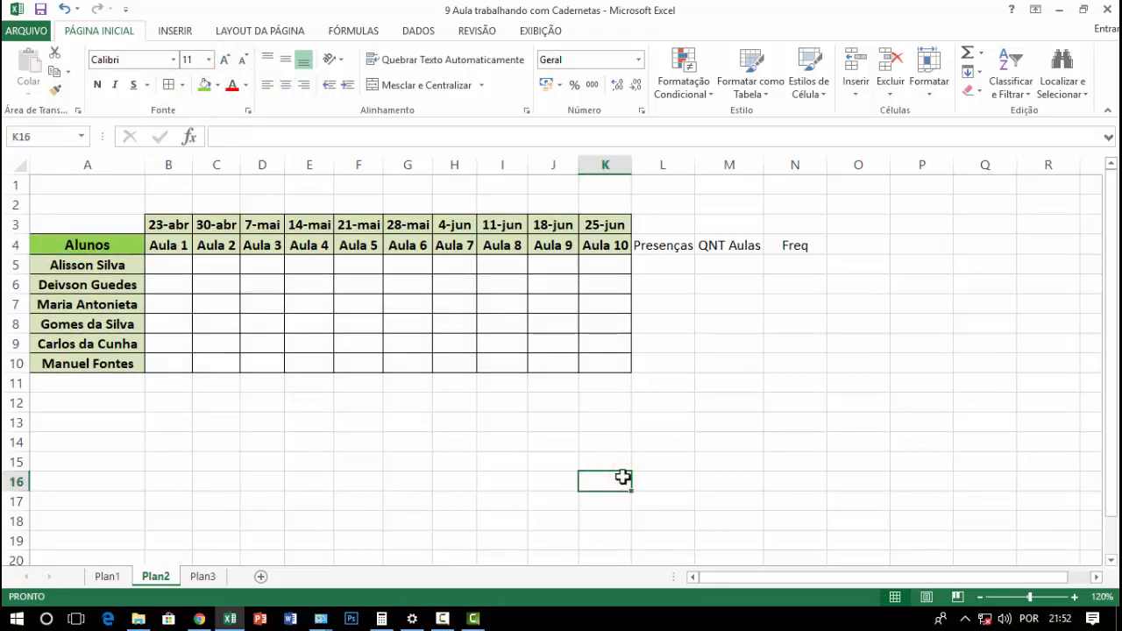
pyautogui.click(696, 321)
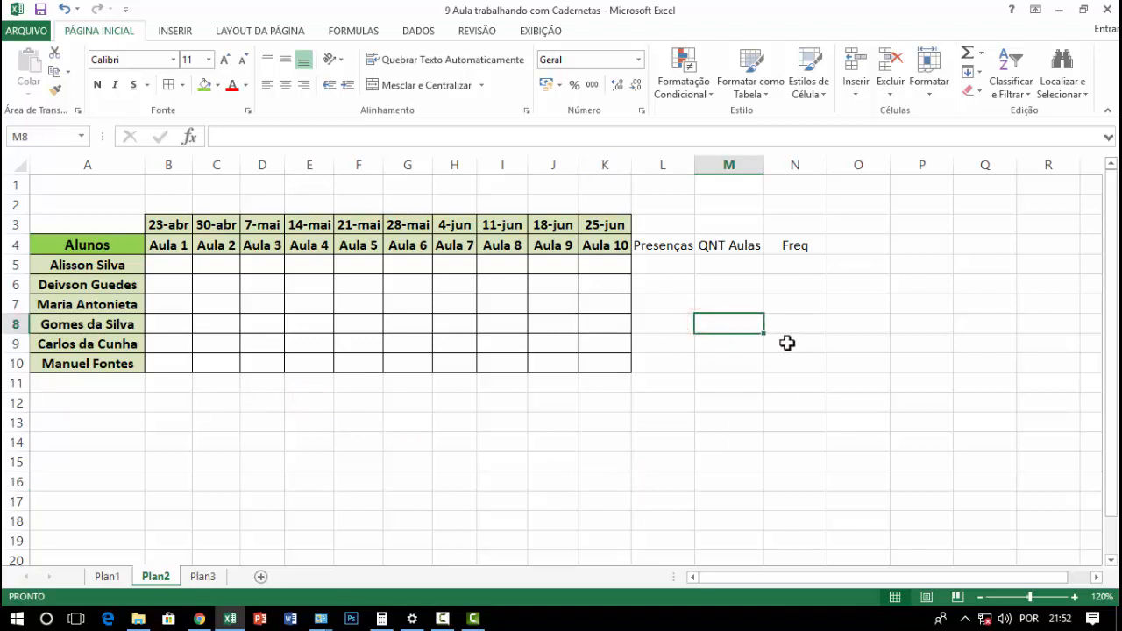
pyautogui.click(676, 245)
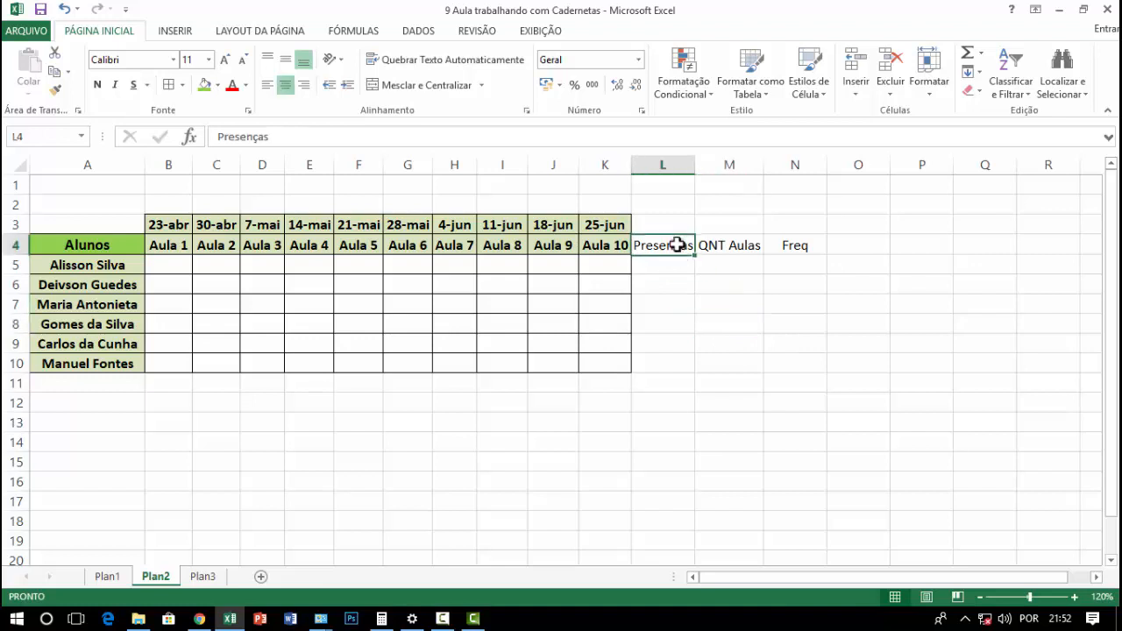
pyautogui.click(774, 342)
pyautogui.click(657, 248)
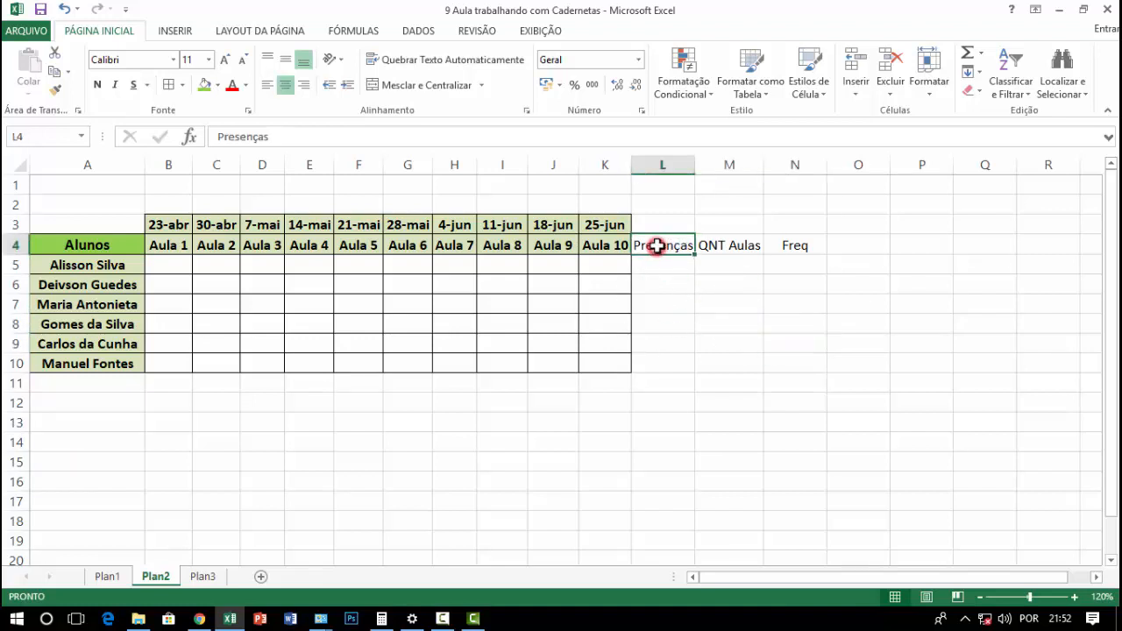
pyautogui.click(735, 251)
pyautogui.click(795, 248)
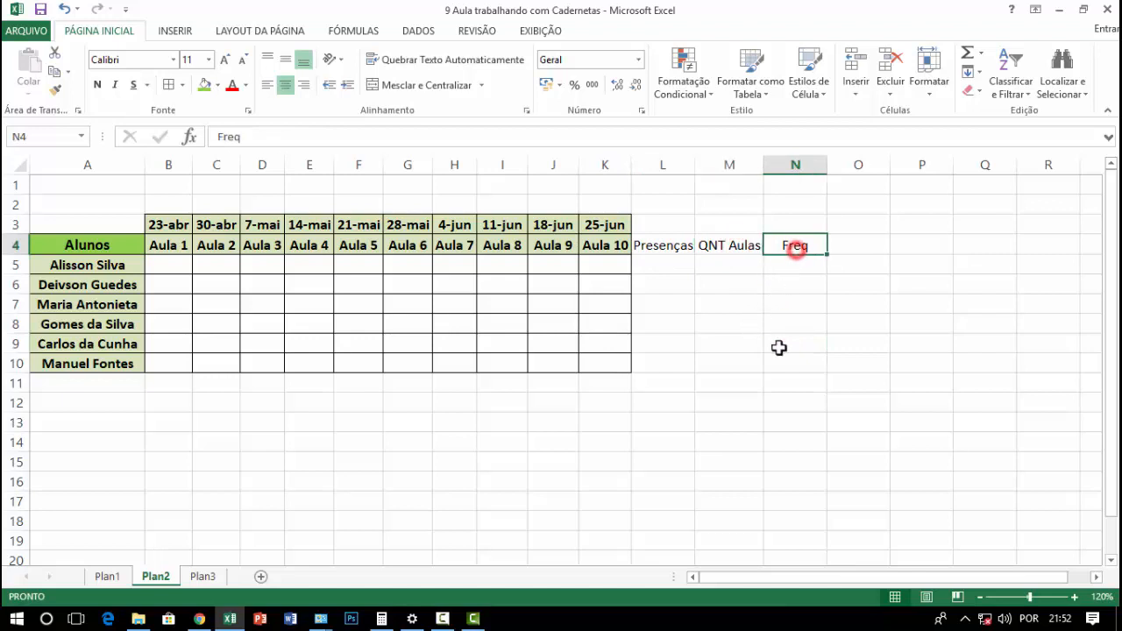
pyautogui.click(702, 356)
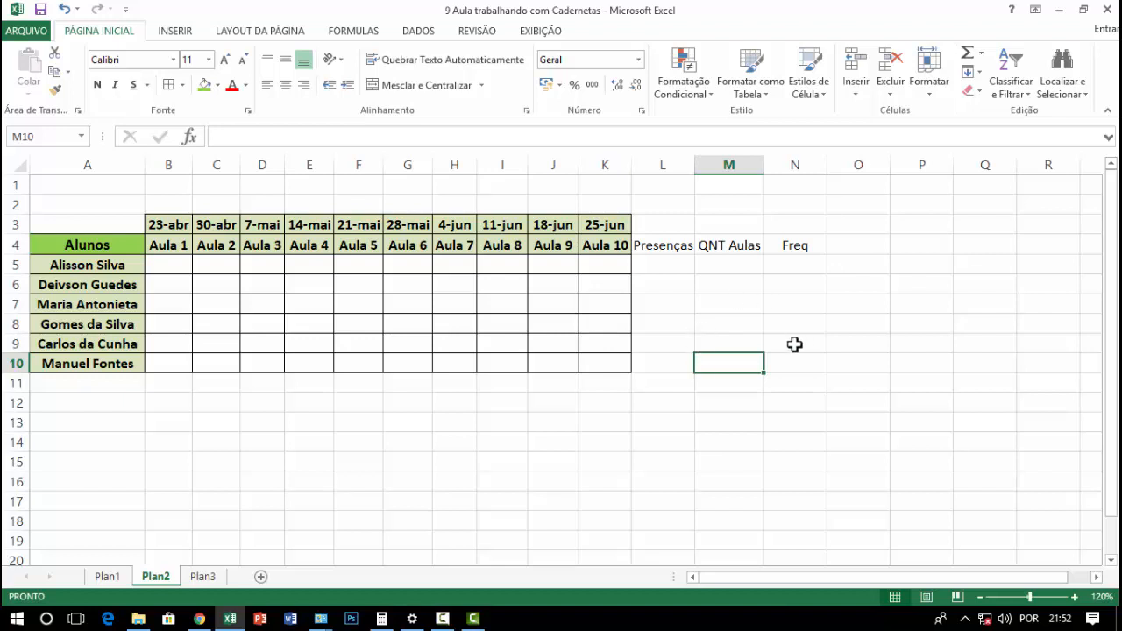
pyautogui.click(712, 266)
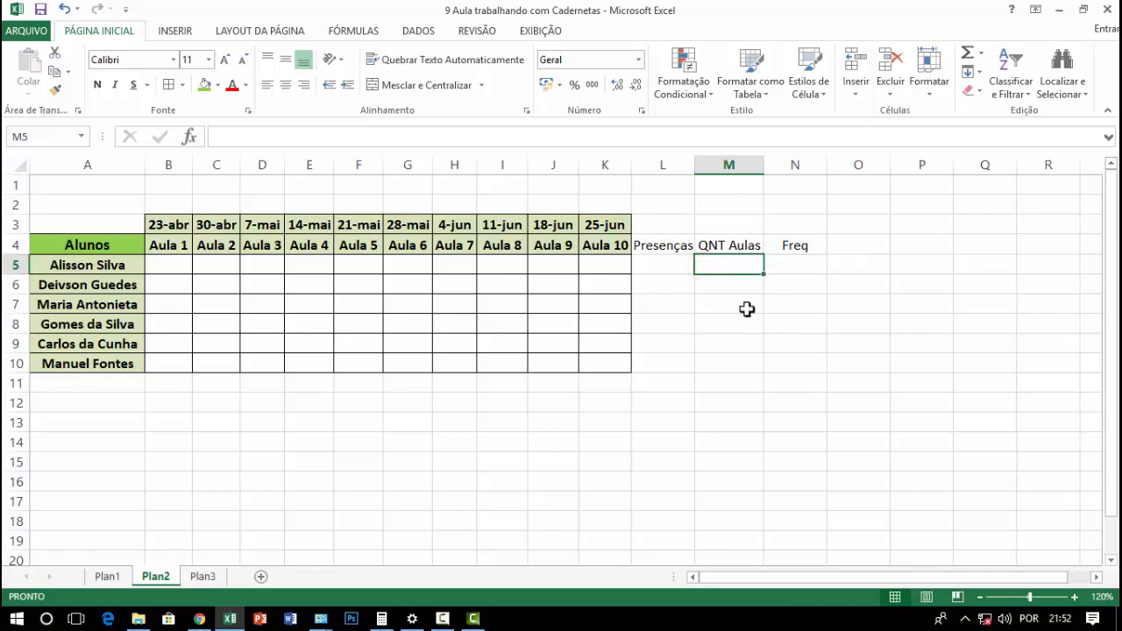
pyautogui.click(777, 367)
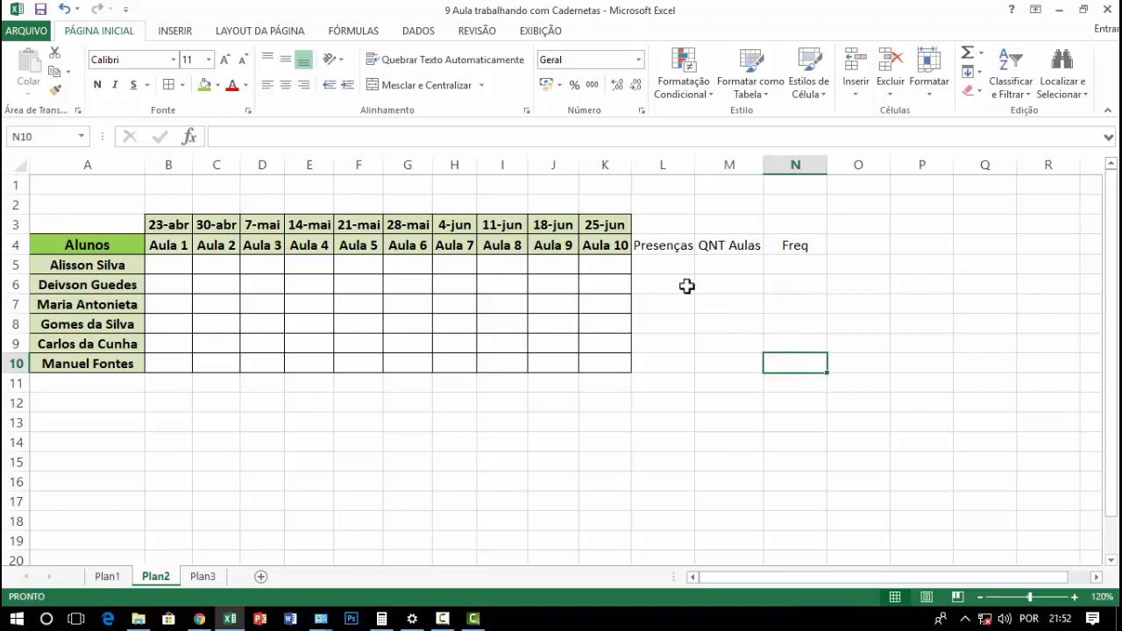
# Copy the formatting of the Aula 10 heading in K4 onto the Presenças heading in L4 with Format Painter
pyautogui.click(609, 245)
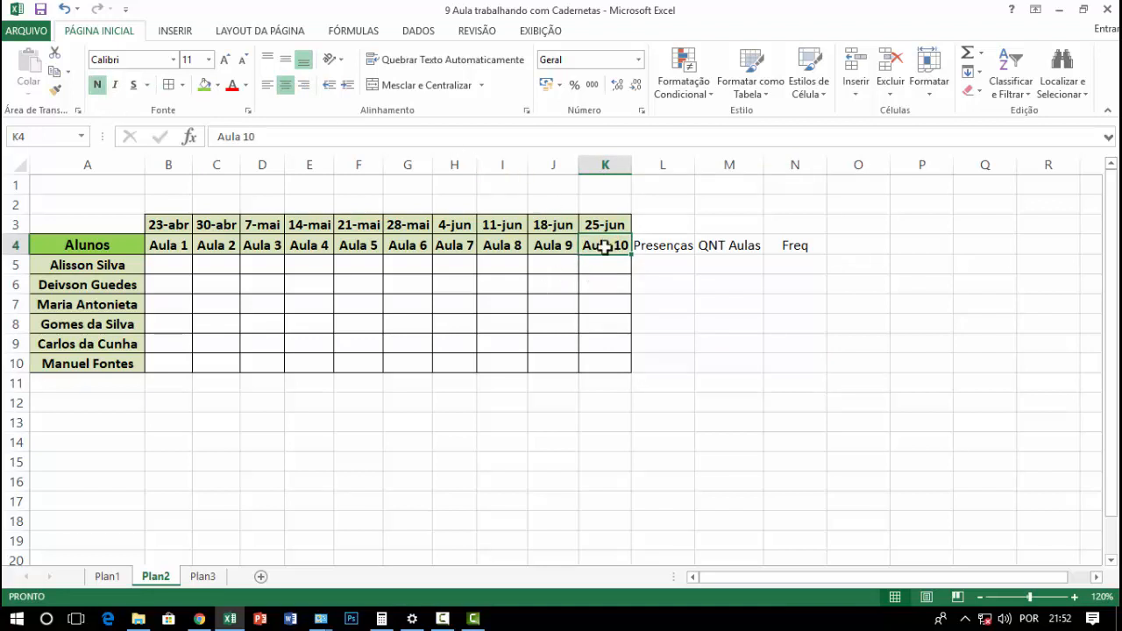
pyautogui.click(56, 91)
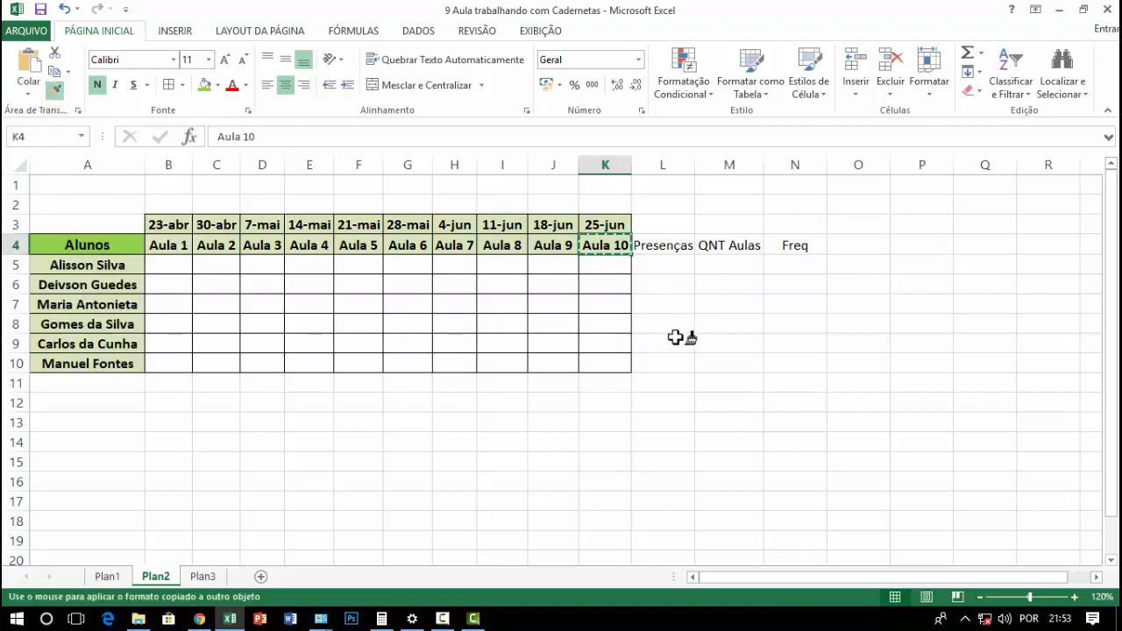
pyautogui.click(668, 246)
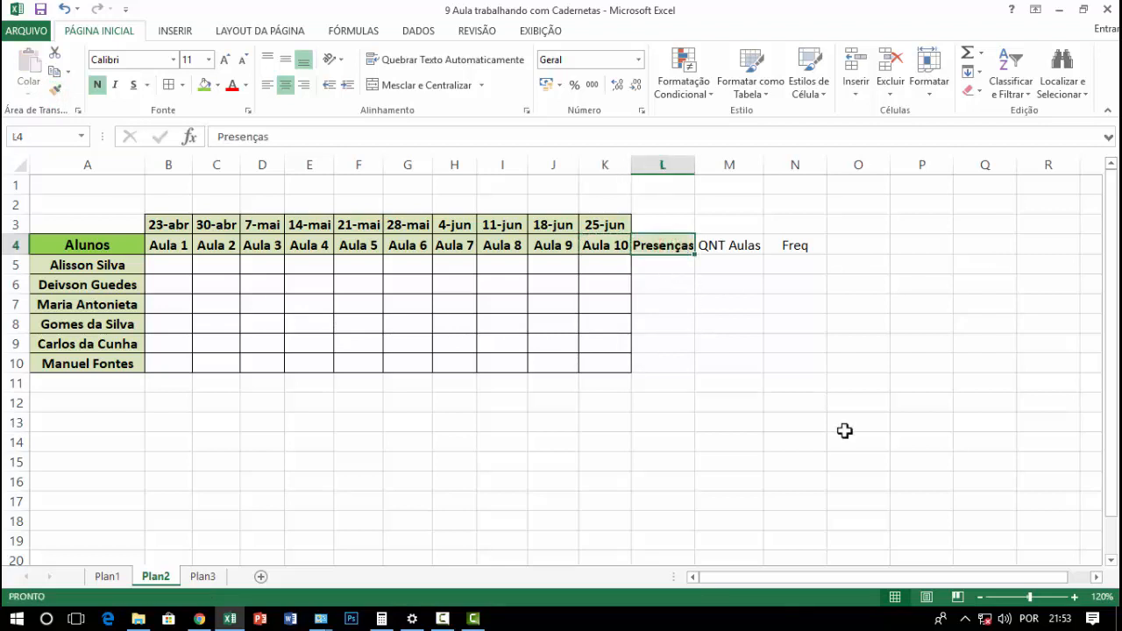
pyautogui.click(845, 431)
# Copy the Presenças heading's formatting onto the QNT Aulas and Freq headings in M4 and N4 using a locked Format Painter
pyautogui.click(664, 238)
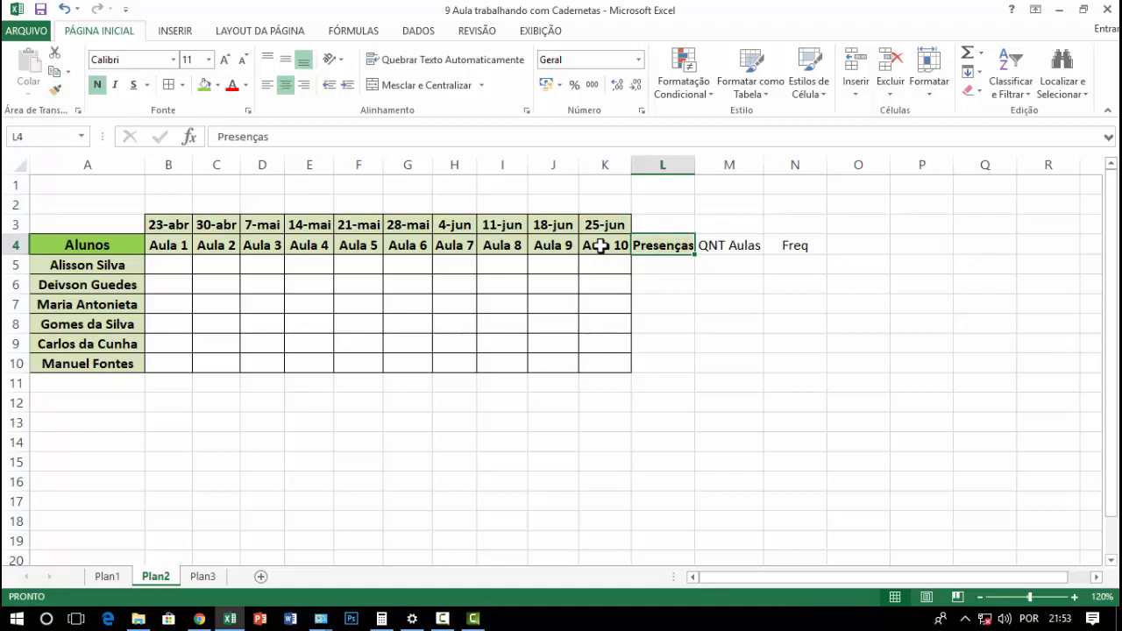
pyautogui.doubleClick(53, 91)
pyautogui.click(735, 251)
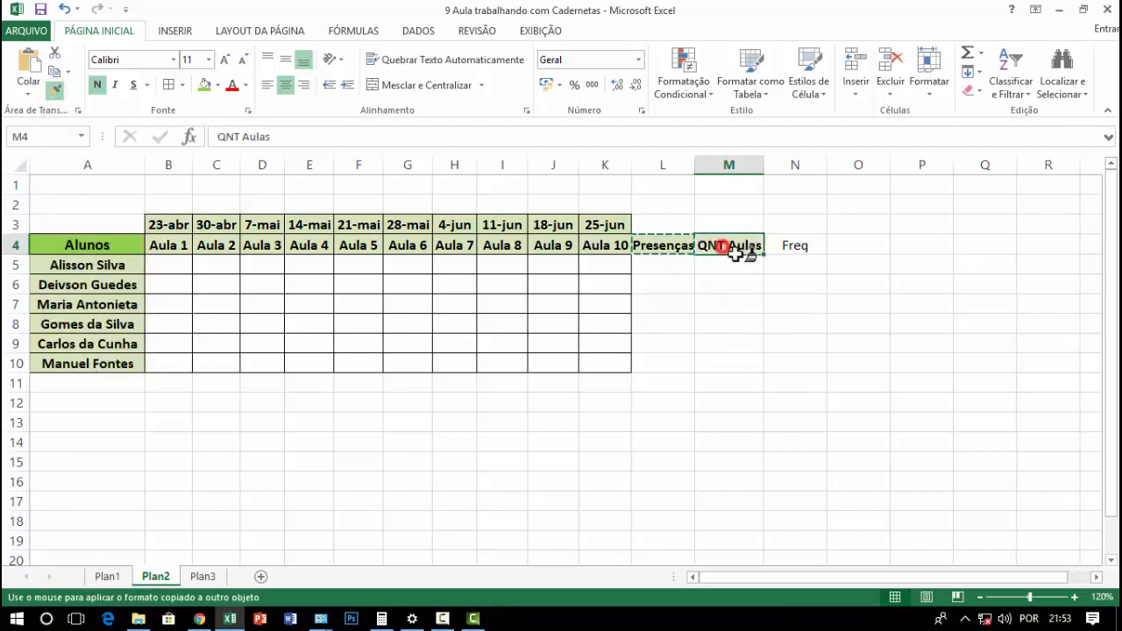
pyautogui.click(811, 250)
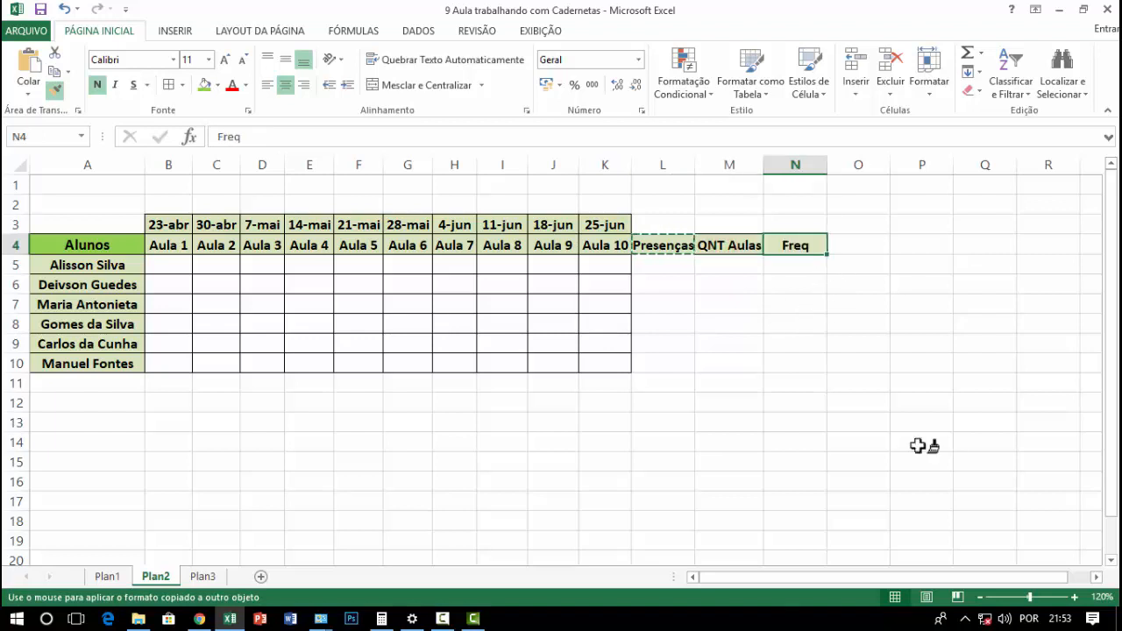
pyautogui.press('Escape')
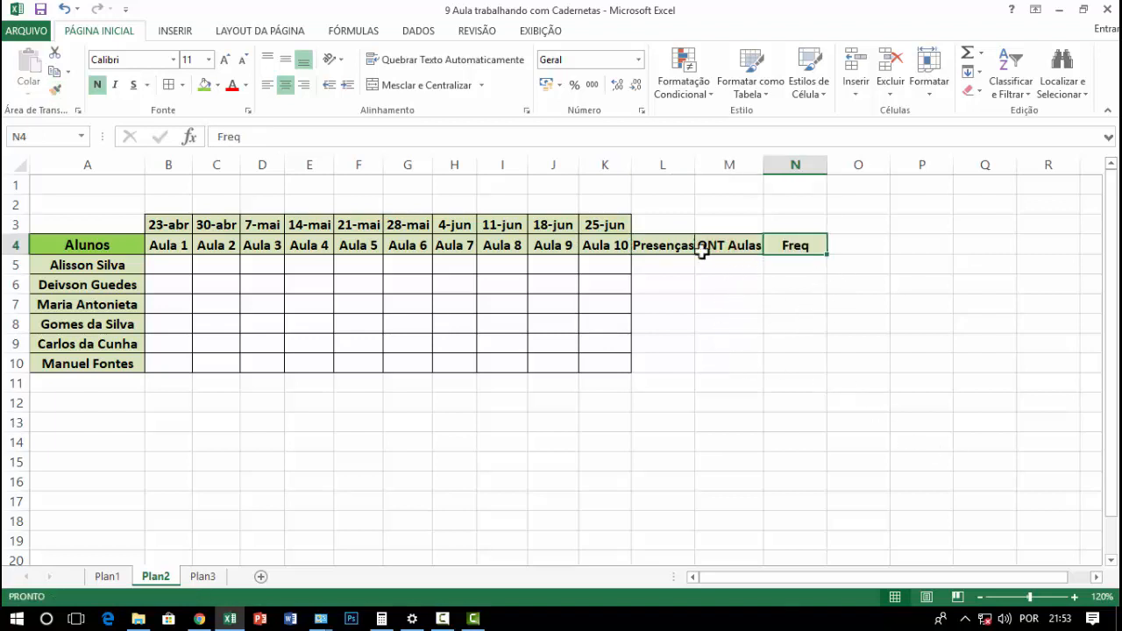
# Apply all borders to the empty summary cells L5:N10 under Presenças, QNT Aulas and Freq
pyautogui.moveTo(657, 263); pyautogui.dragTo(774, 369)
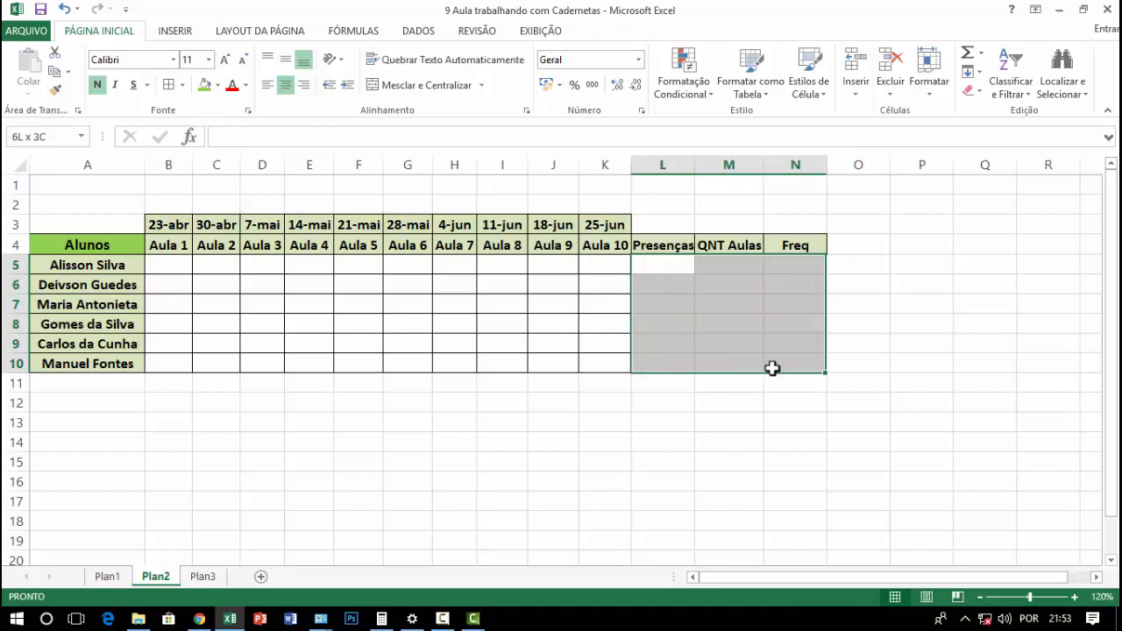
pyautogui.click(170, 85)
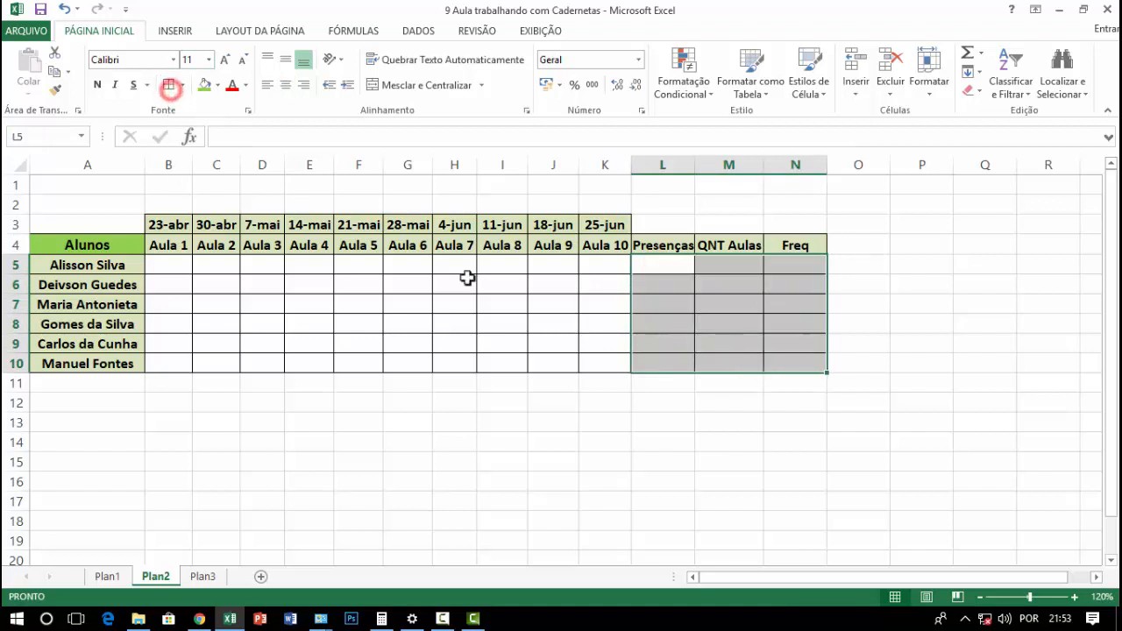
pyautogui.click(681, 356)
pyautogui.click(744, 461)
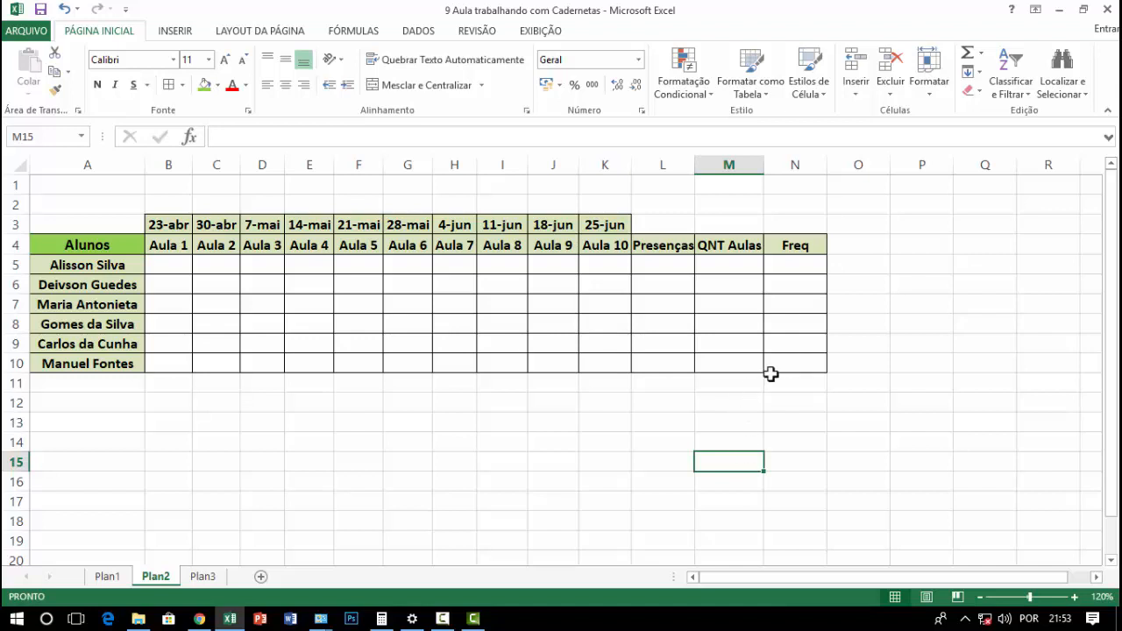
# Outline the summary block L4:N10, including its headings, with a thick outer border
pyautogui.moveTo(673, 246); pyautogui.dragTo(793, 349)
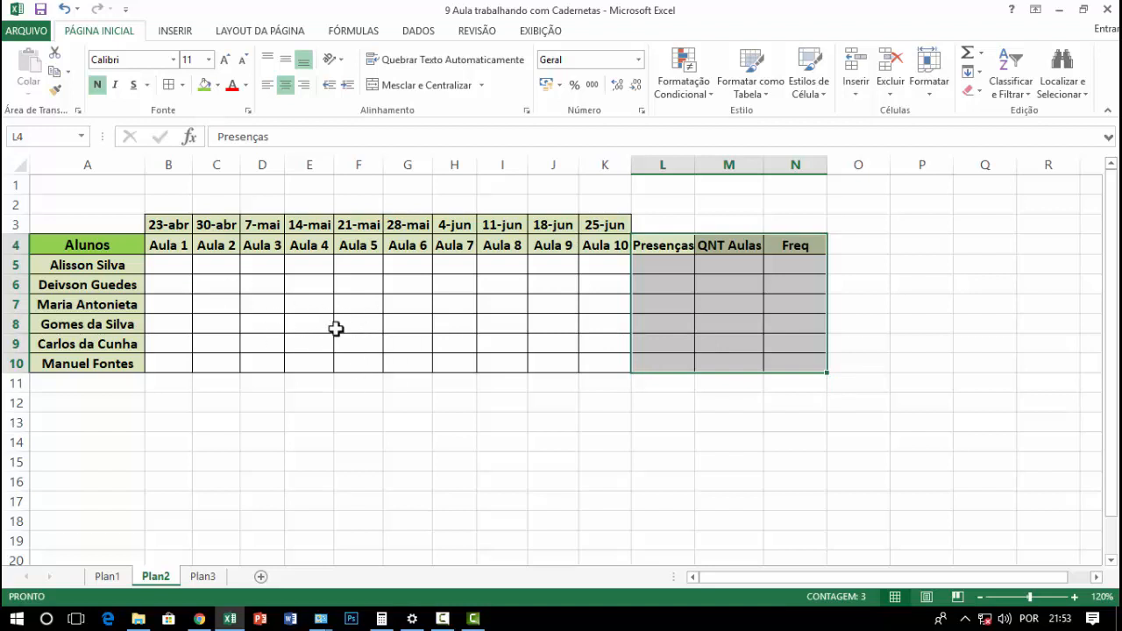
pyautogui.click(181, 85)
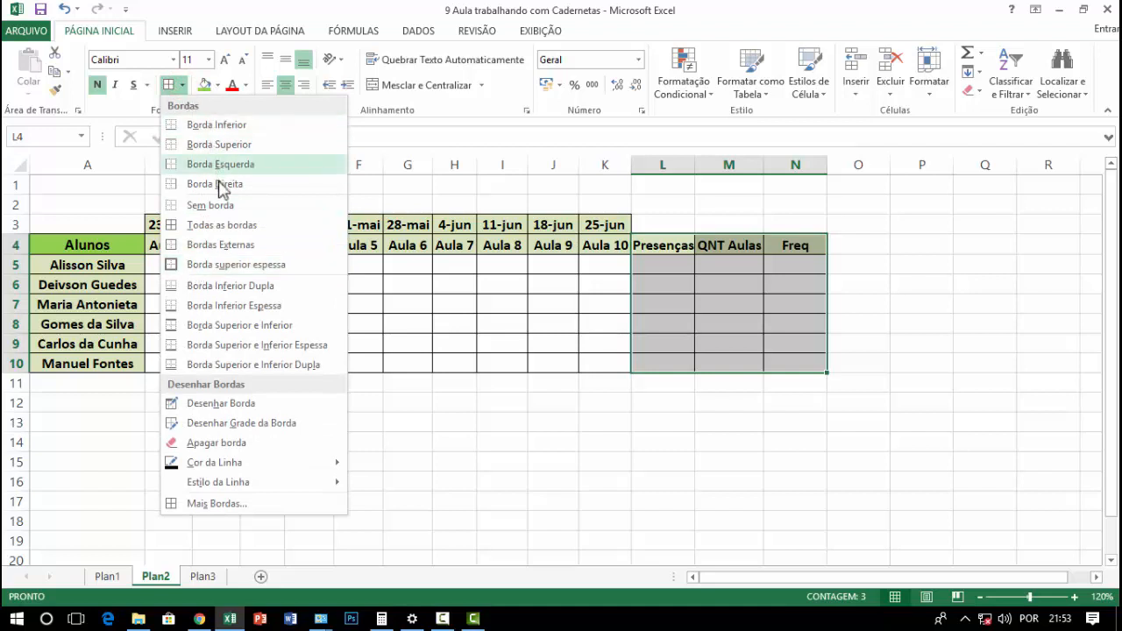
pyautogui.click(267, 271)
pyautogui.click(637, 408)
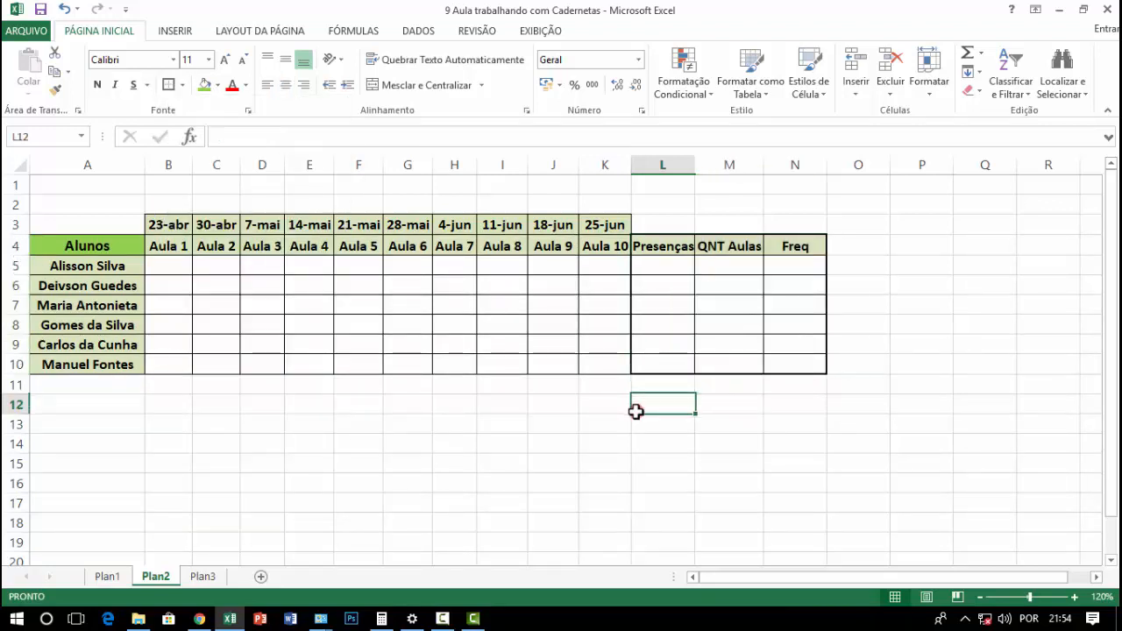
pyautogui.click(527, 495)
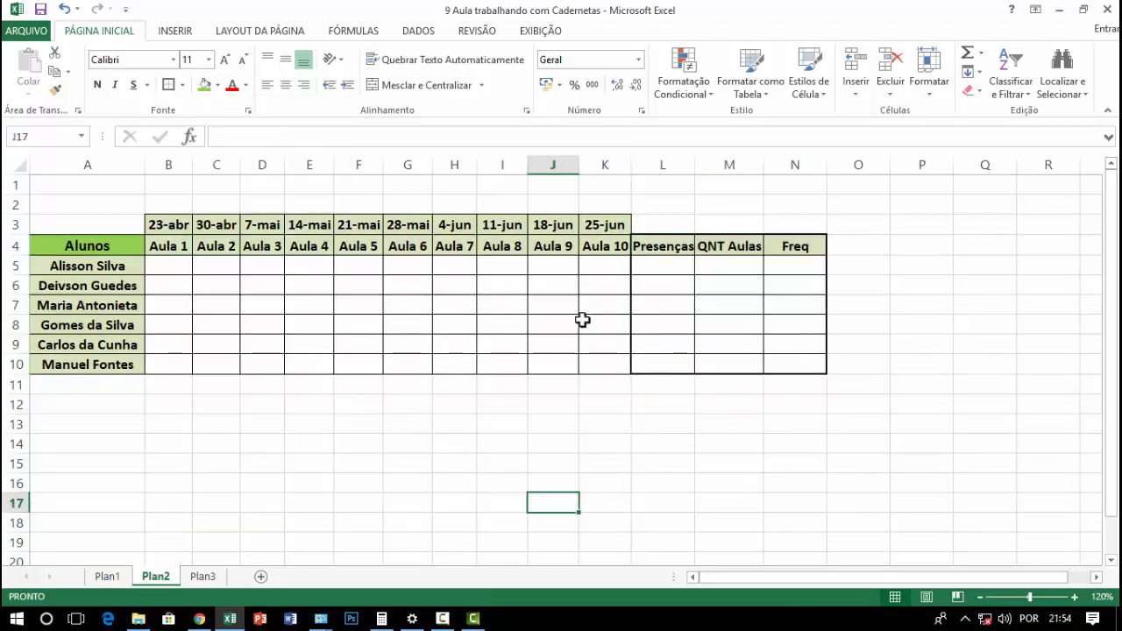
pyautogui.click(673, 311)
pyautogui.click(776, 348)
pyautogui.click(583, 443)
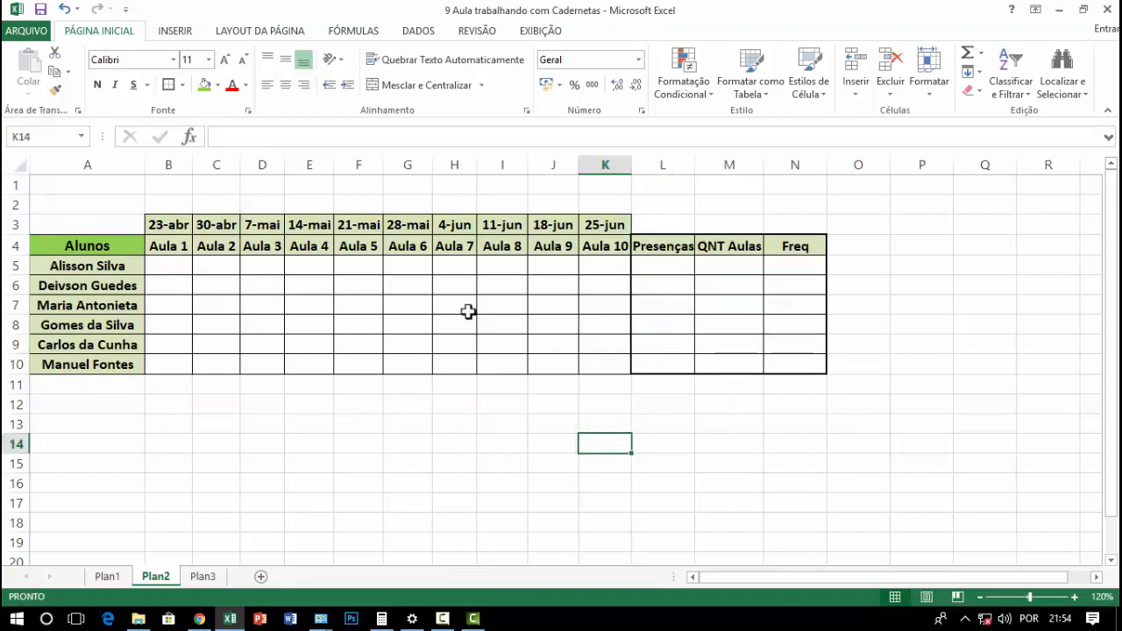
pyautogui.click(546, 406)
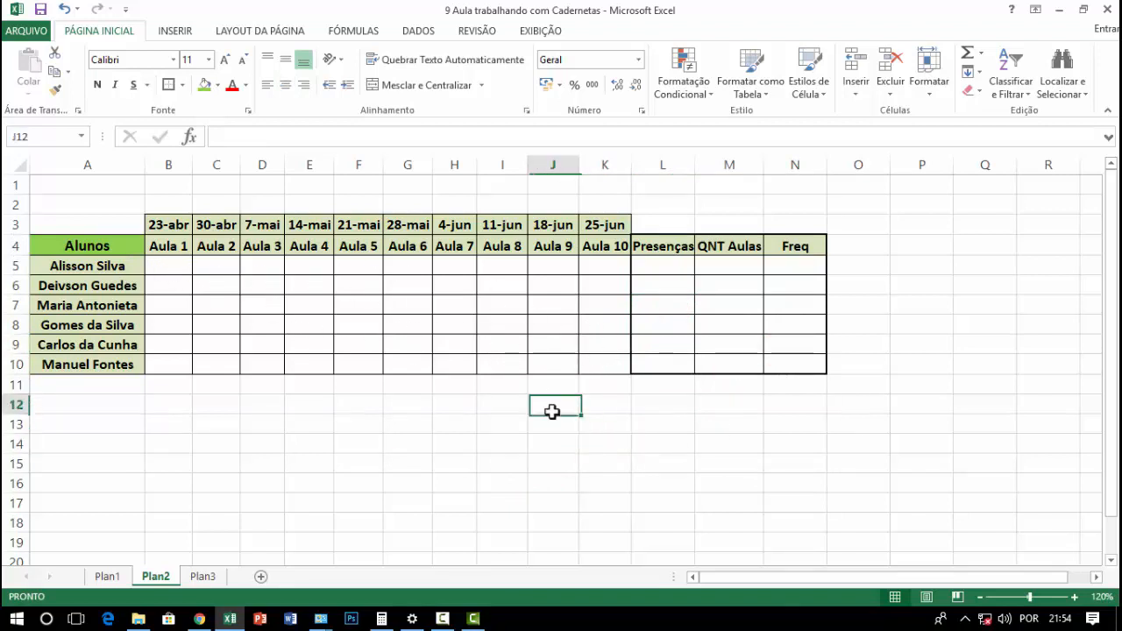
pyautogui.click(659, 267)
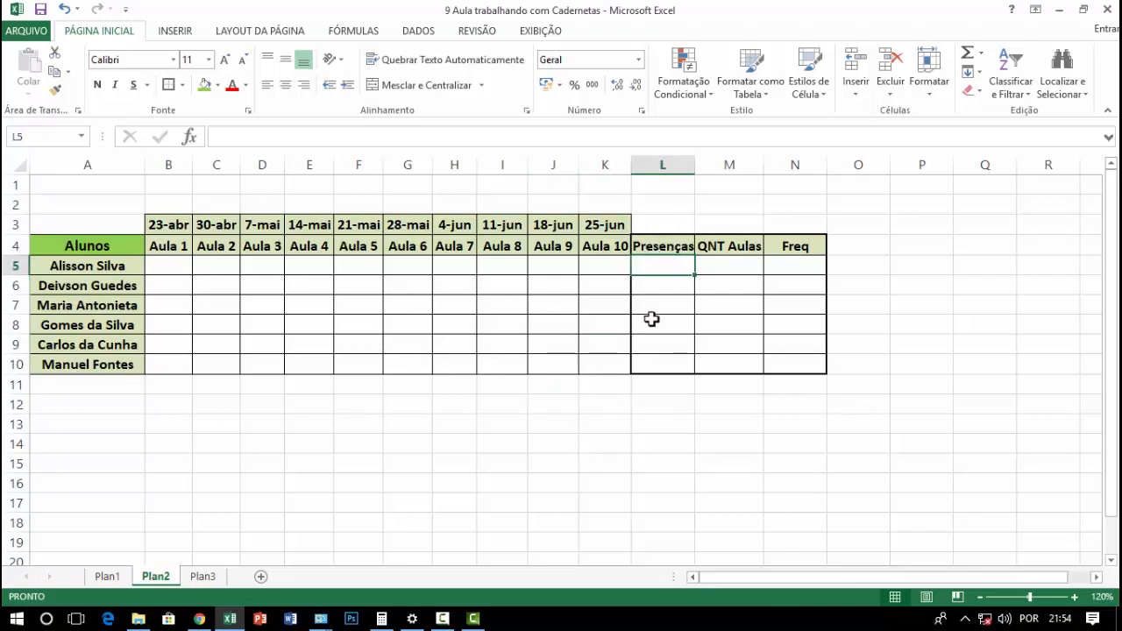
pyautogui.click(656, 265)
pyautogui.click(152, 267)
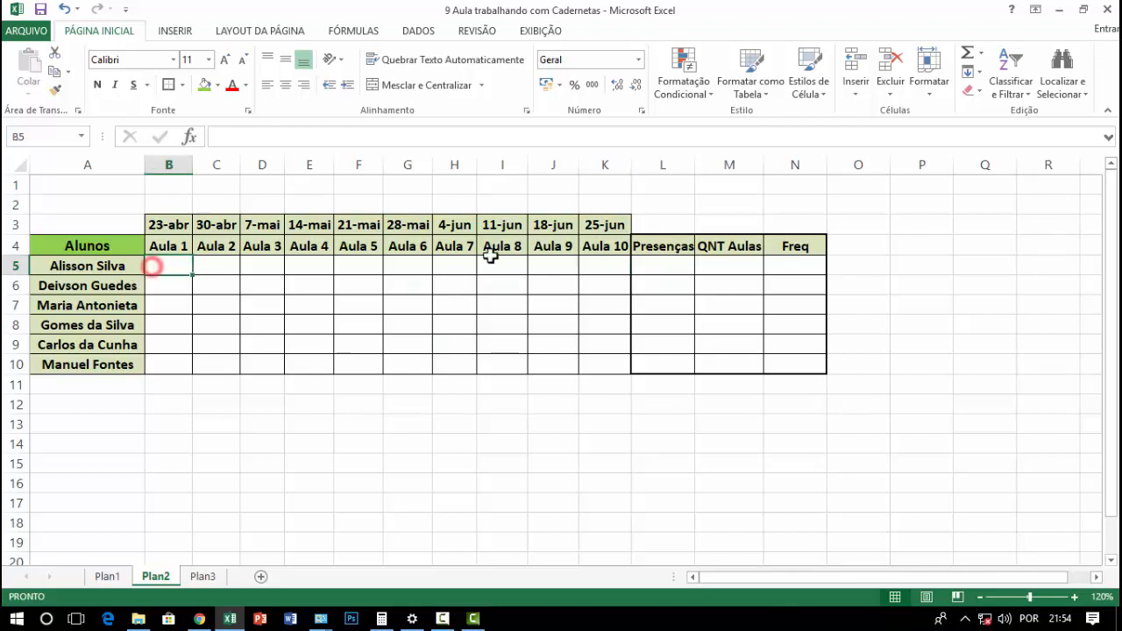
pyautogui.click(601, 266)
# Start a CONT.SE formula in L5 under Presenças with B5:K5 as the range to count
pyautogui.click(652, 264)
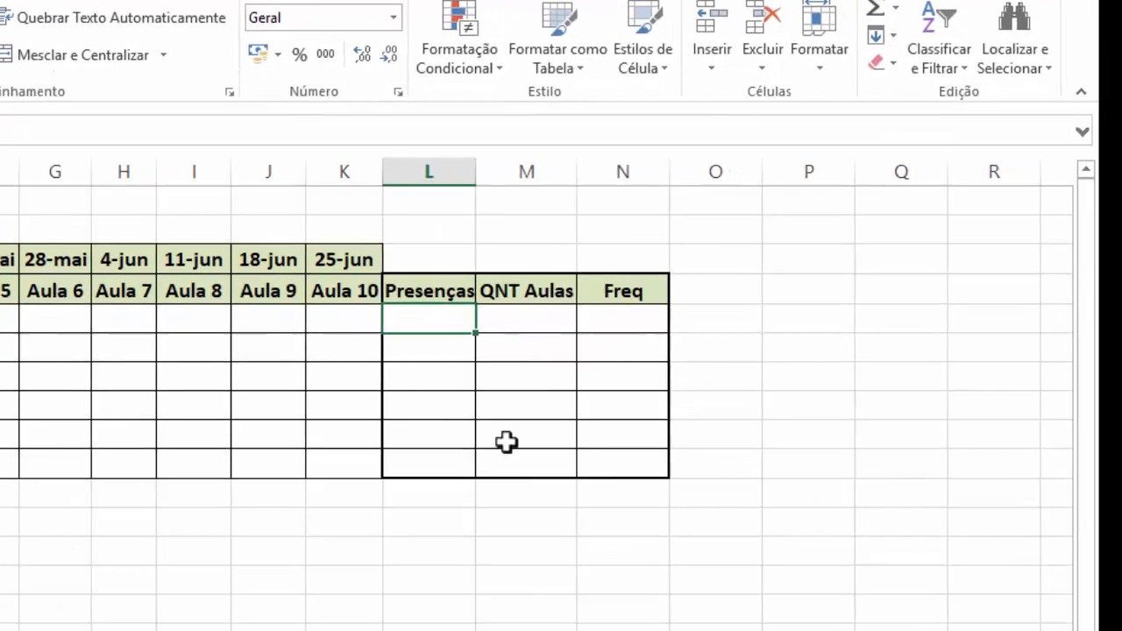
pyautogui.write('=')
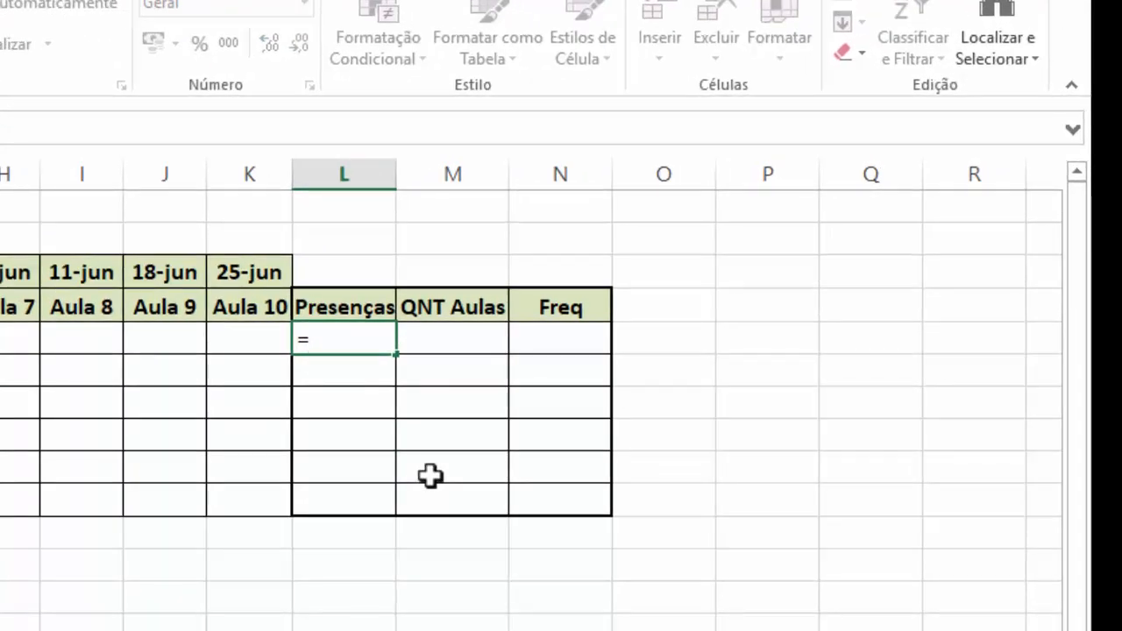
pyautogui.write('con')
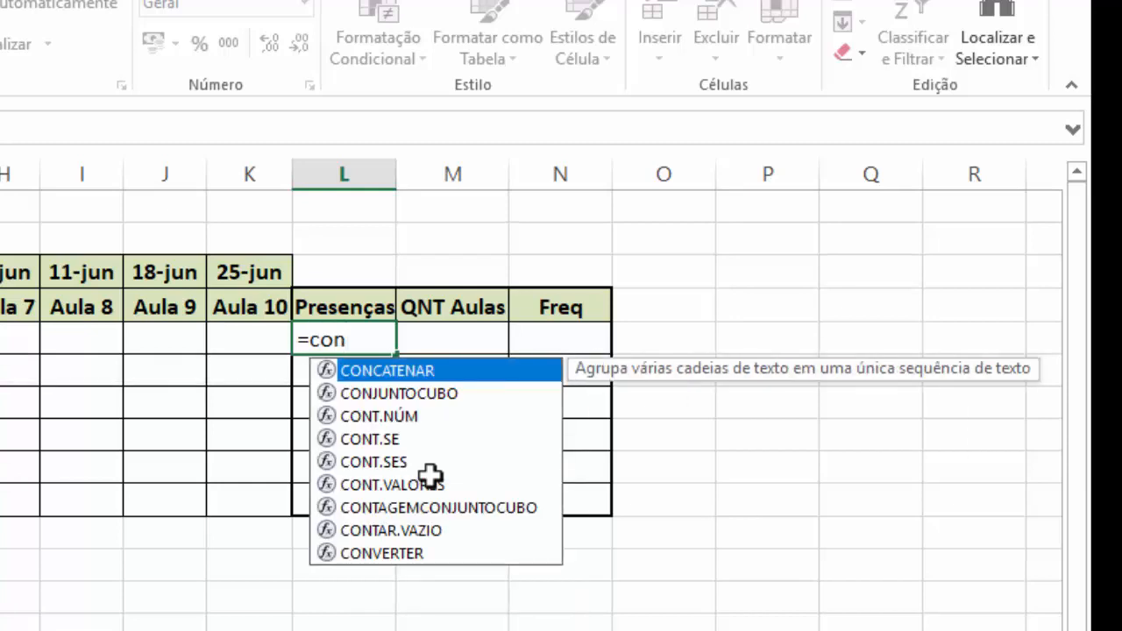
pyautogui.write('t')
pyautogui.press('Down')
pyautogui.press('Tab')
pyautogui.write('s')
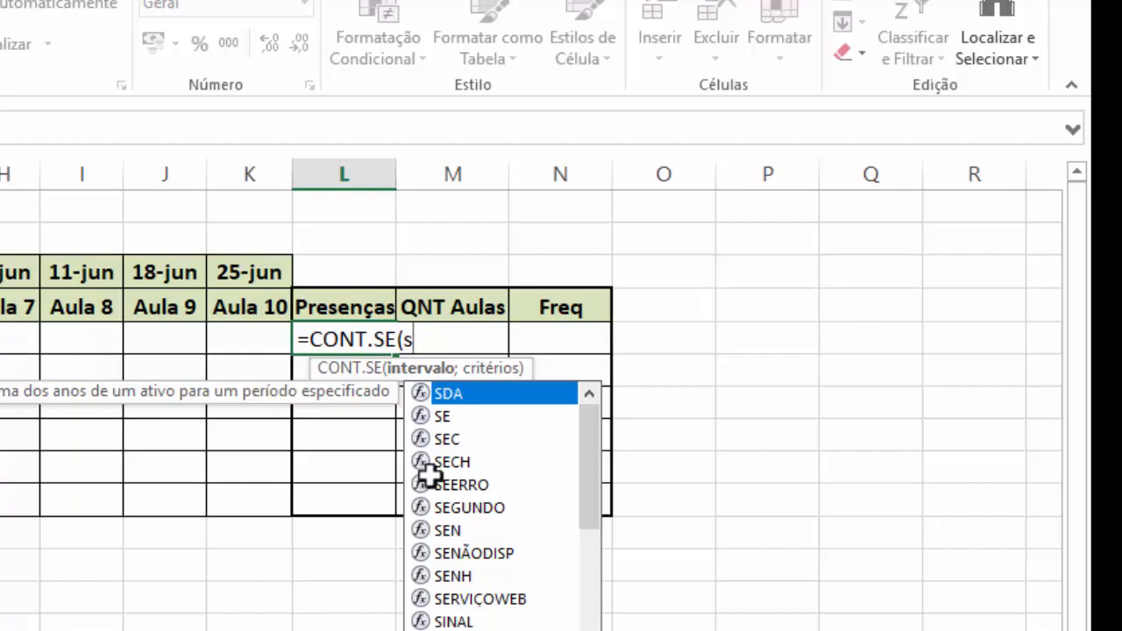
pyautogui.press('BackSpace')
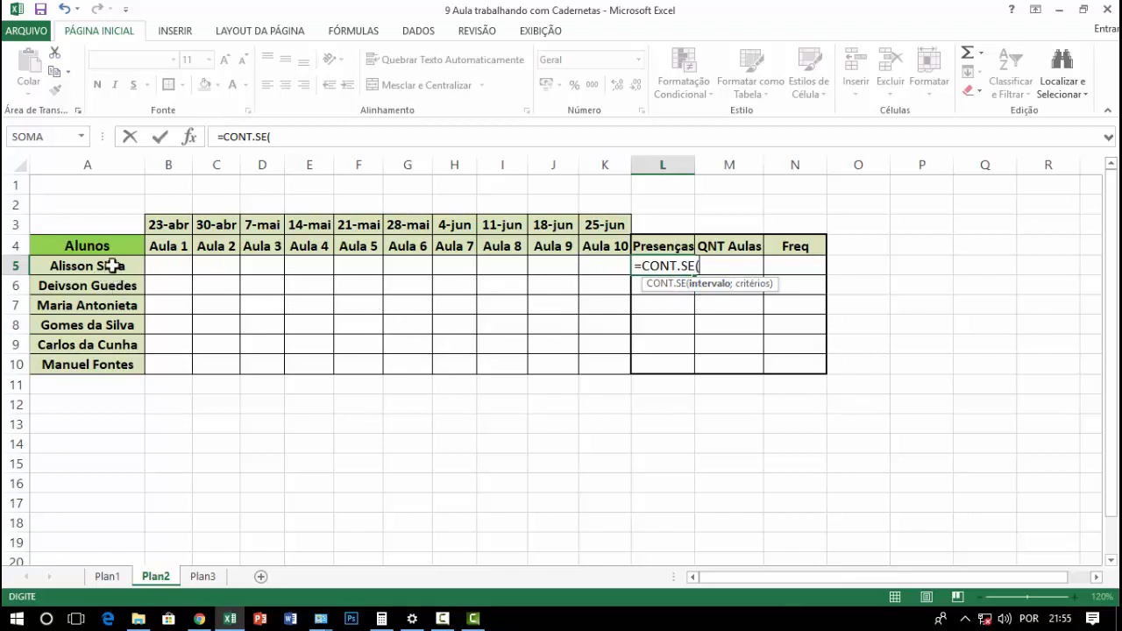
pyautogui.moveTo(160, 266); pyautogui.dragTo(596, 271)
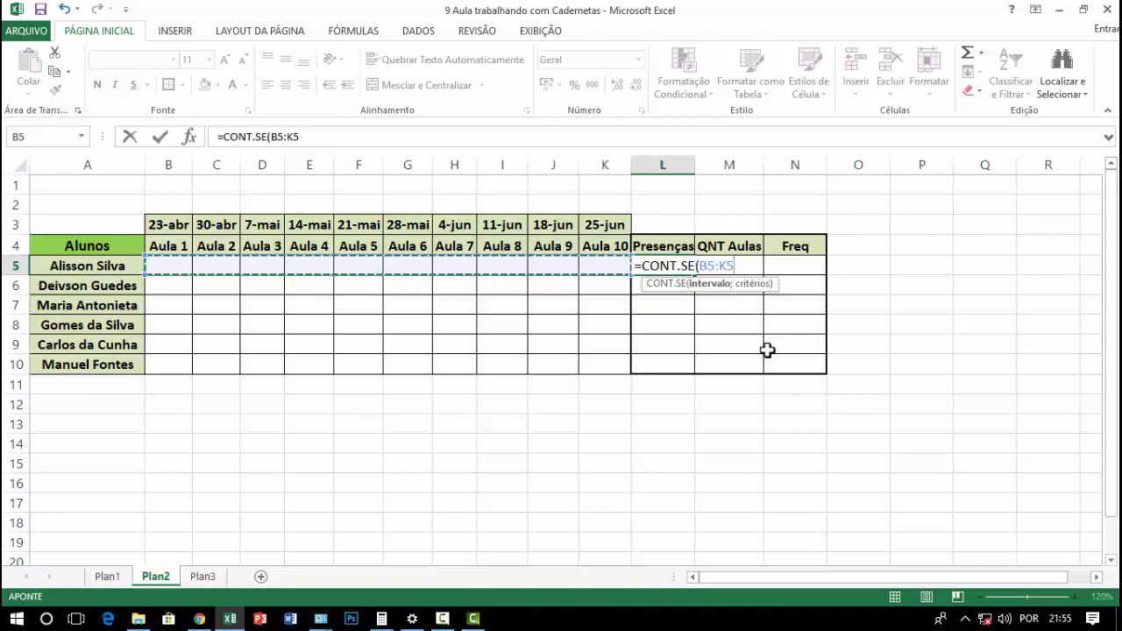
pyautogui.write(';')
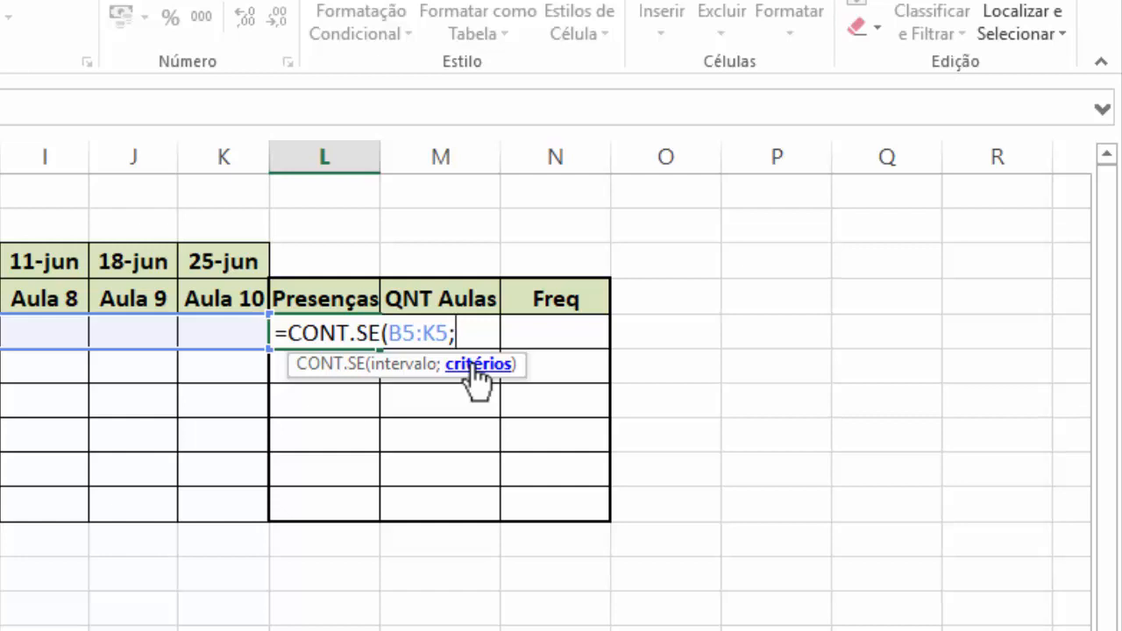
# Complete the L5 formula with the quoted criterion "P" so it reads =CONT.SE(B5:K5;"P")
pyautogui.write('p')
pyautogui.press('BackSpace')
pyautogui.write('P')
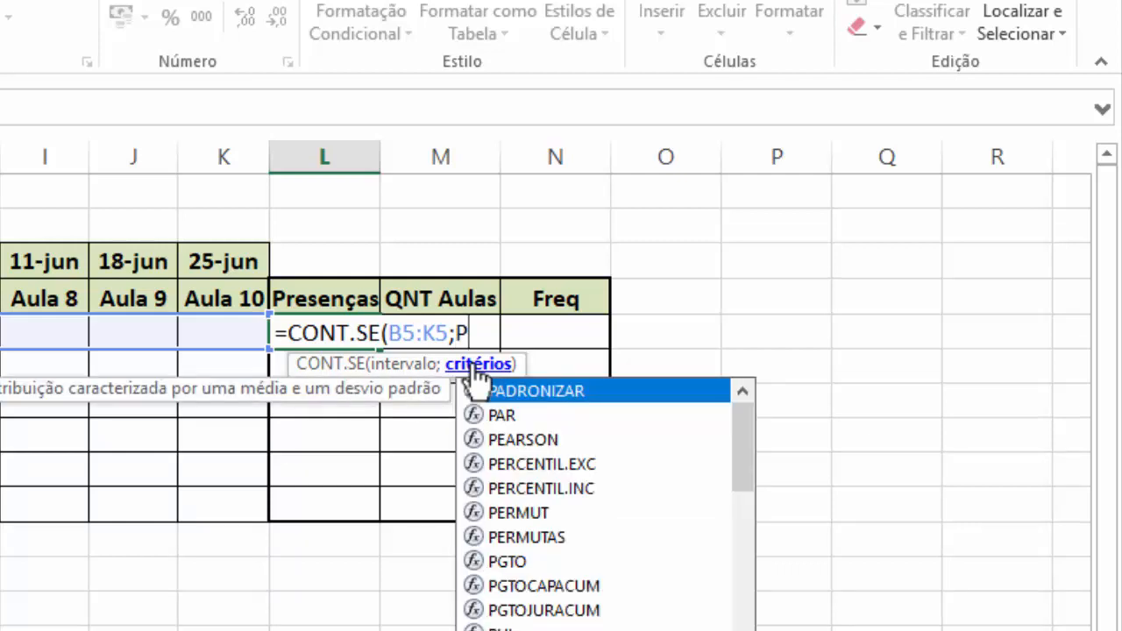
pyautogui.write('"')
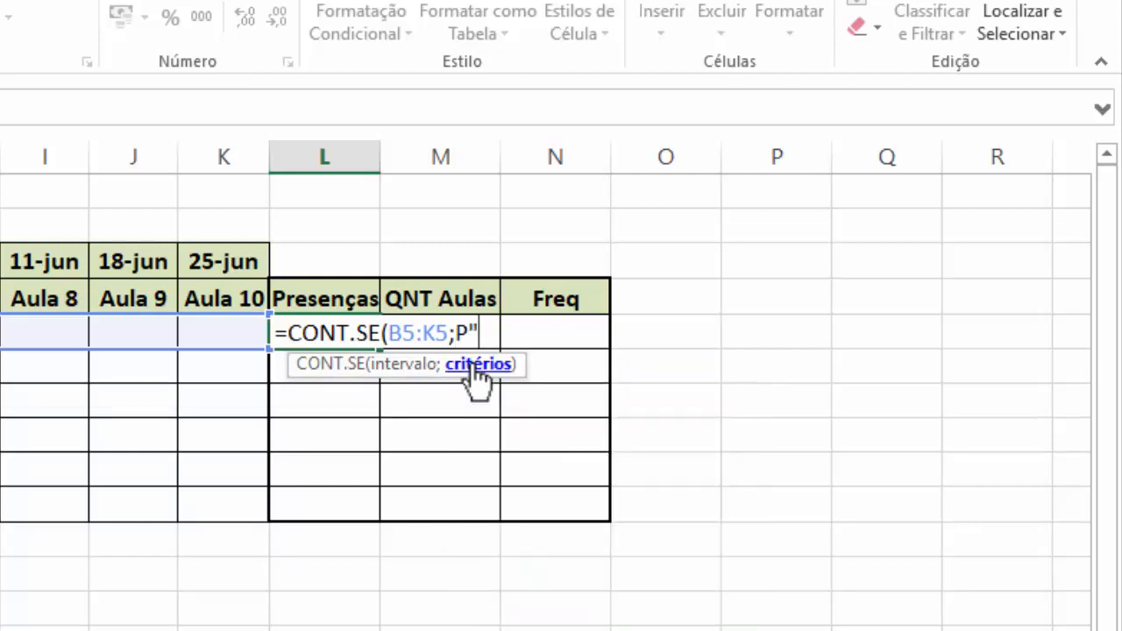
pyautogui.press('Return')
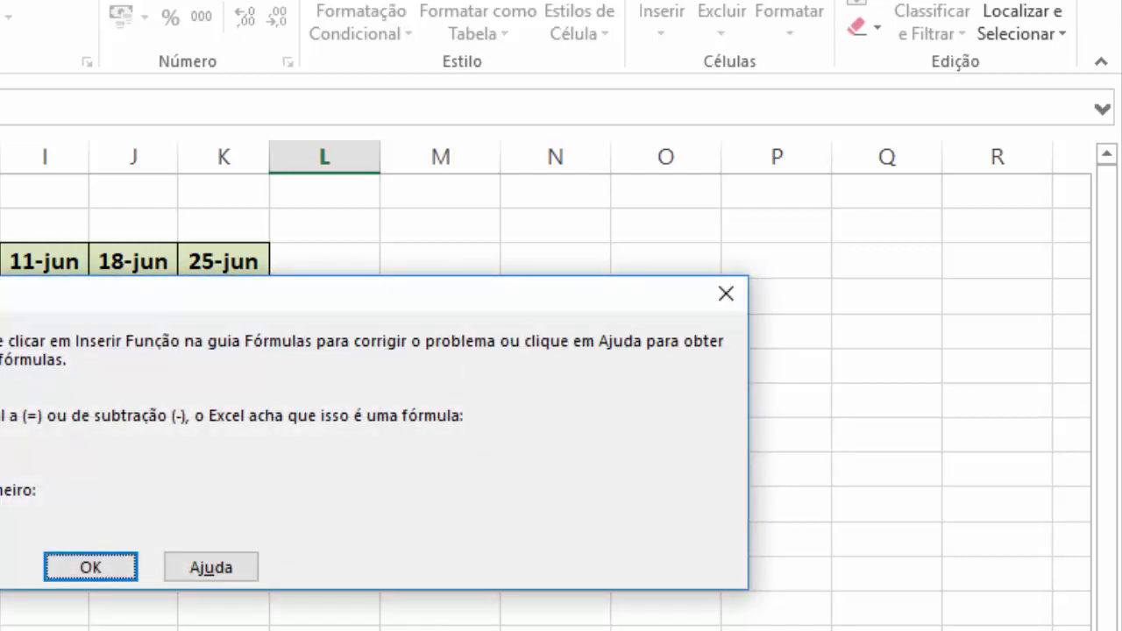
pyautogui.click(78, 572)
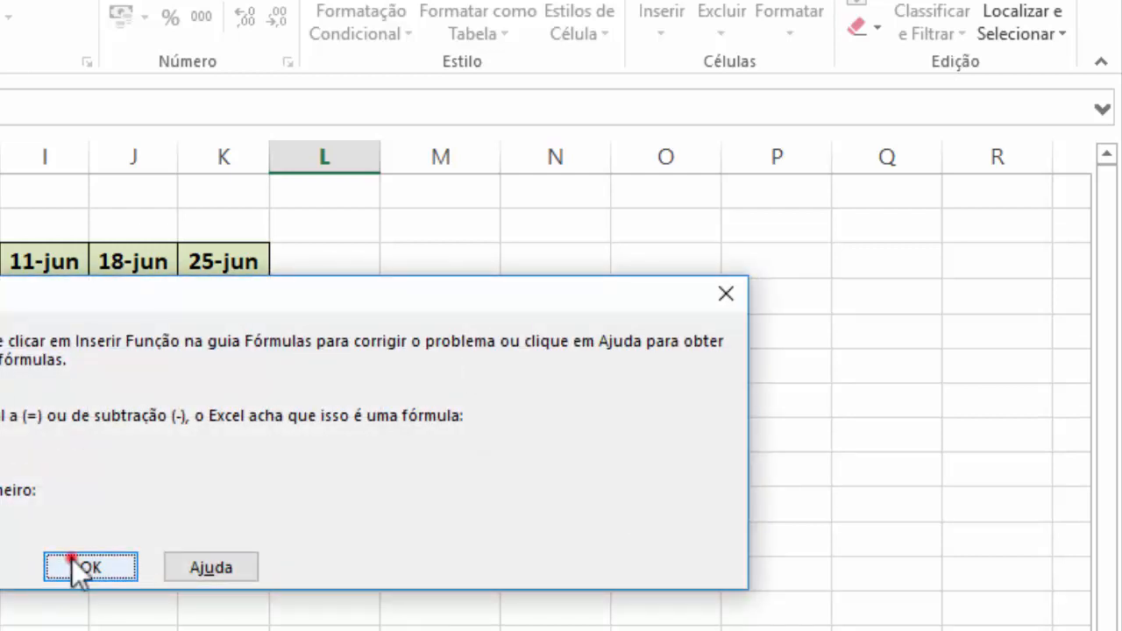
pyautogui.click(463, 326)
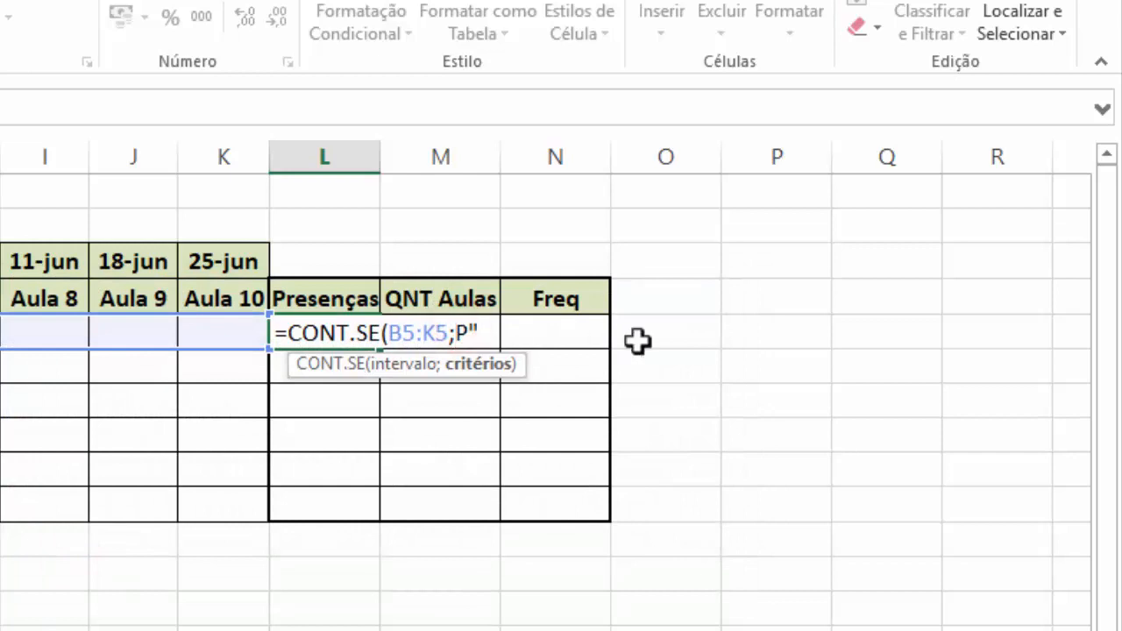
pyautogui.write('"')
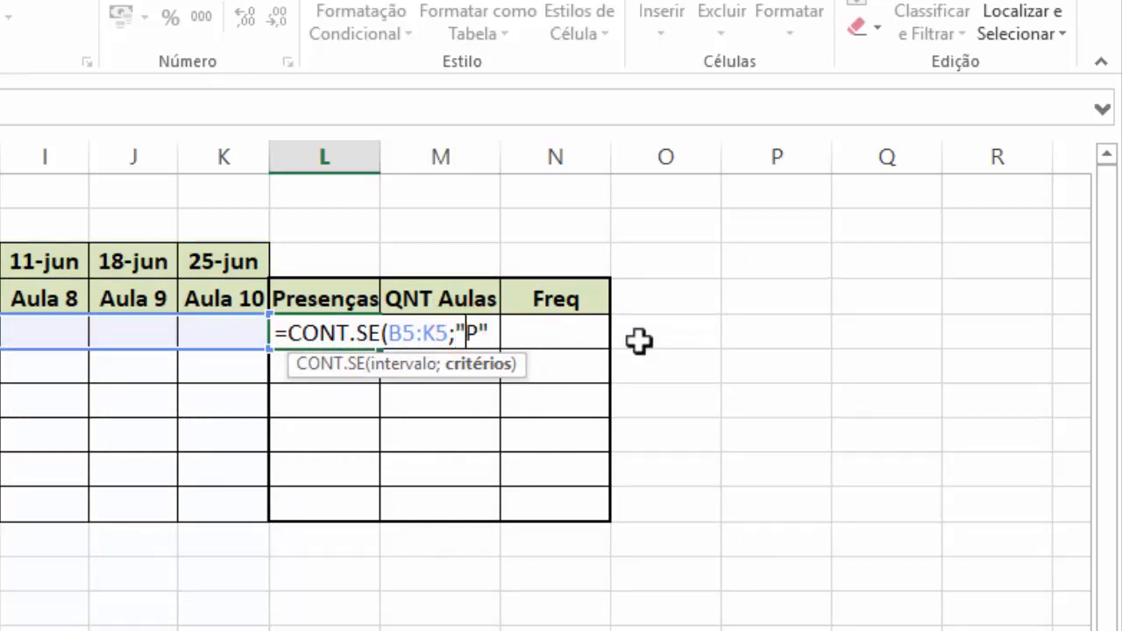
pyautogui.click(489, 328)
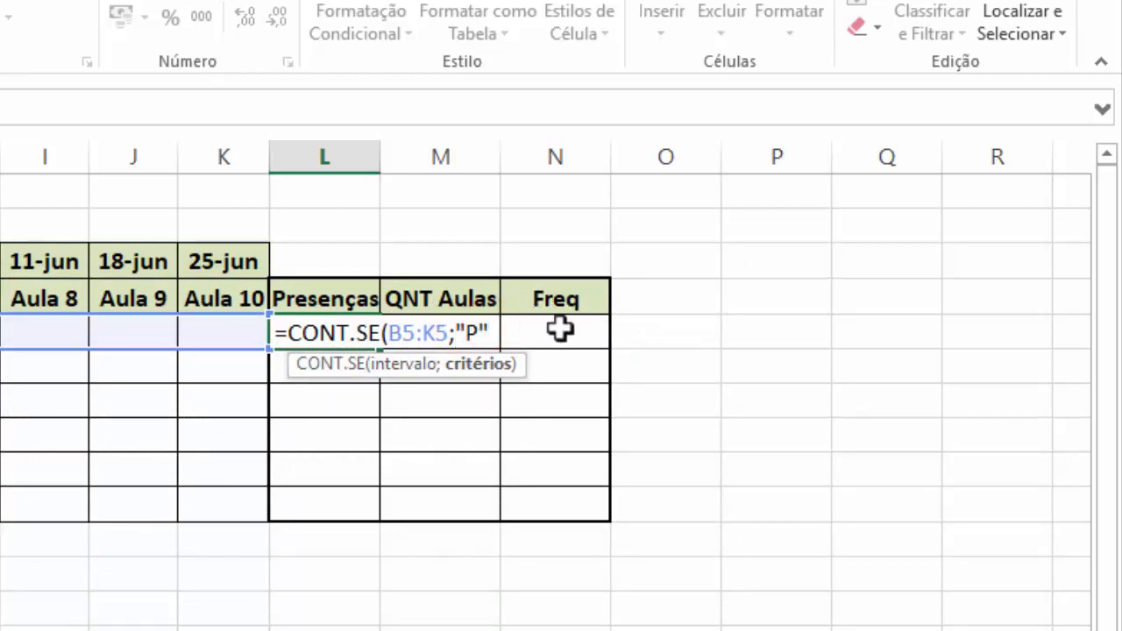
pyautogui.press('Return')
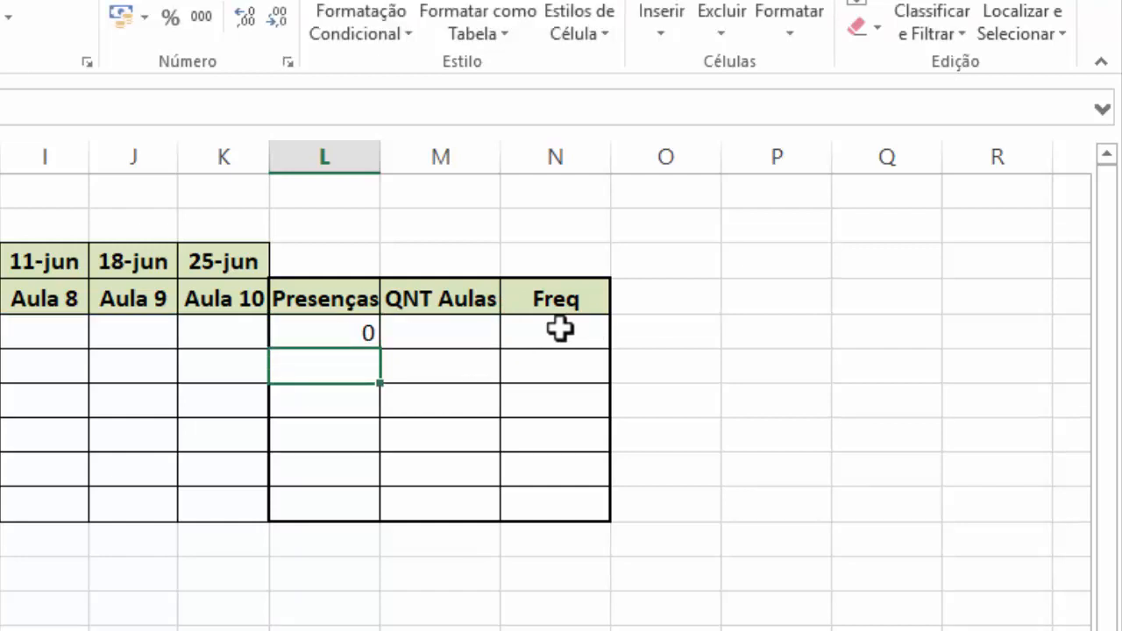
# Centre the Presenças result in L5 horizontally
pyautogui.click(351, 333)
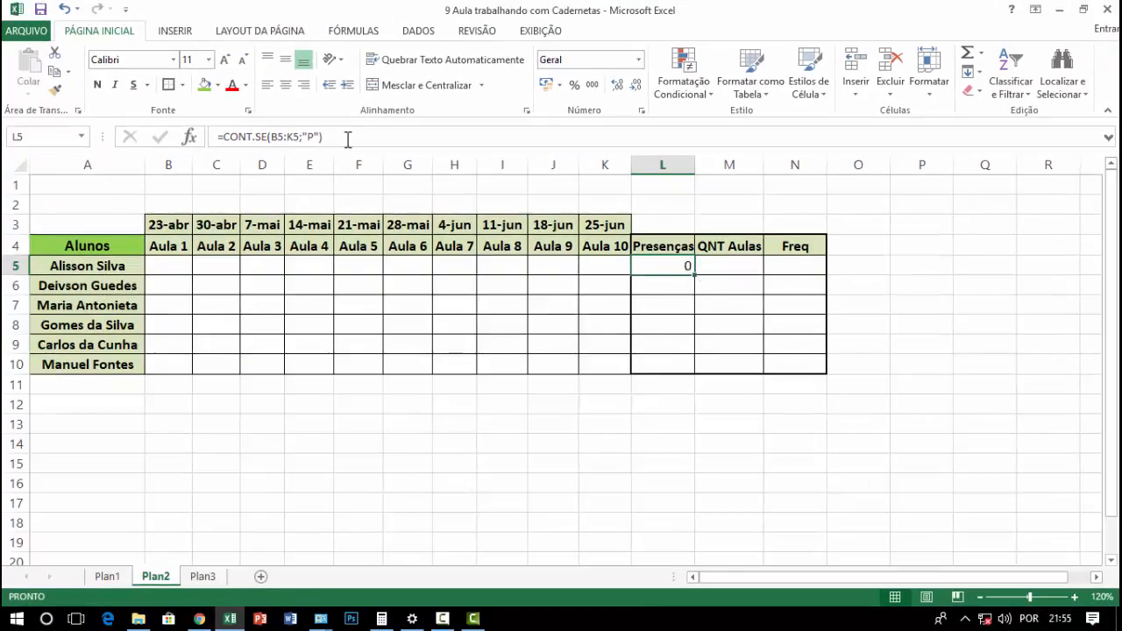
pyautogui.click(286, 85)
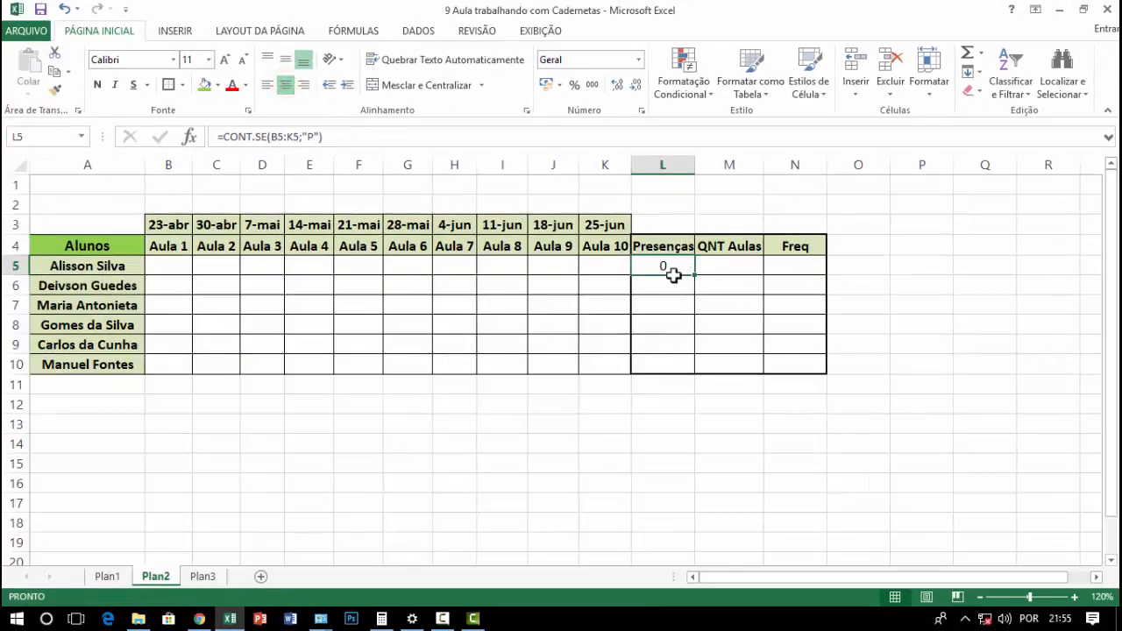
pyautogui.click(682, 488)
pyautogui.click(664, 263)
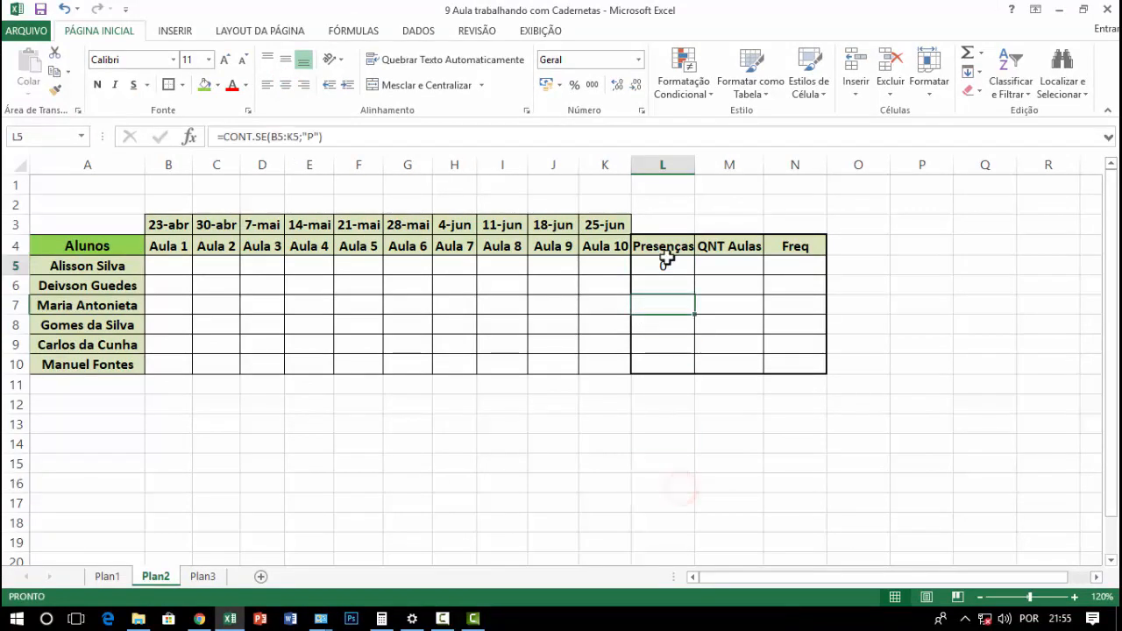
# Enter p for Aula 1 in B5 and check the Presenças count in L5
pyautogui.click(167, 265)
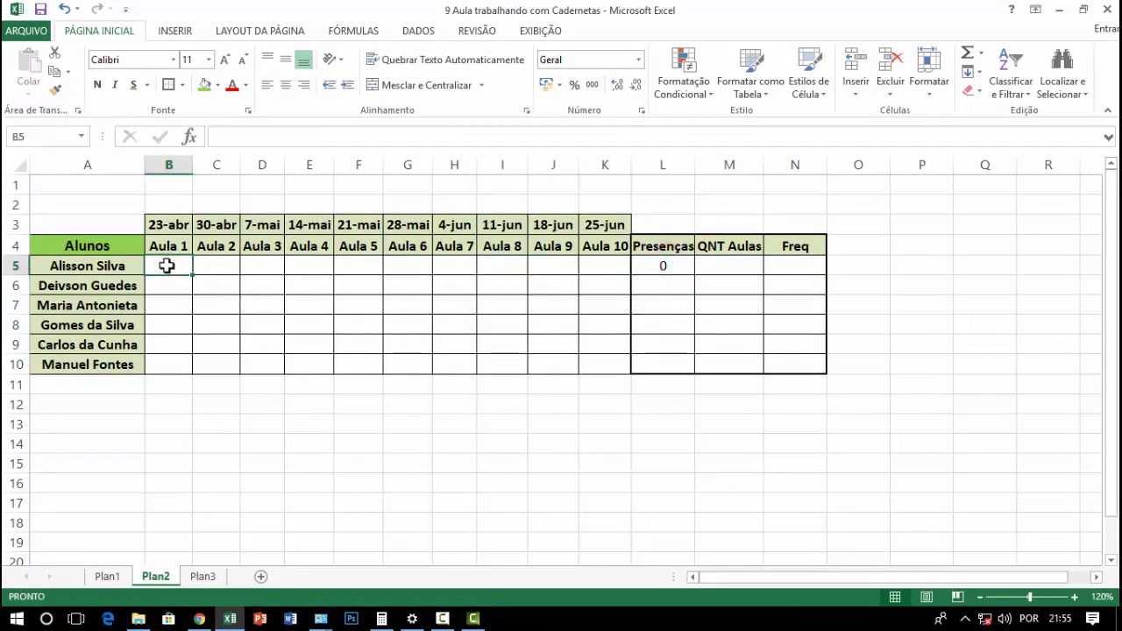
pyautogui.write('p')
pyautogui.press('Return')
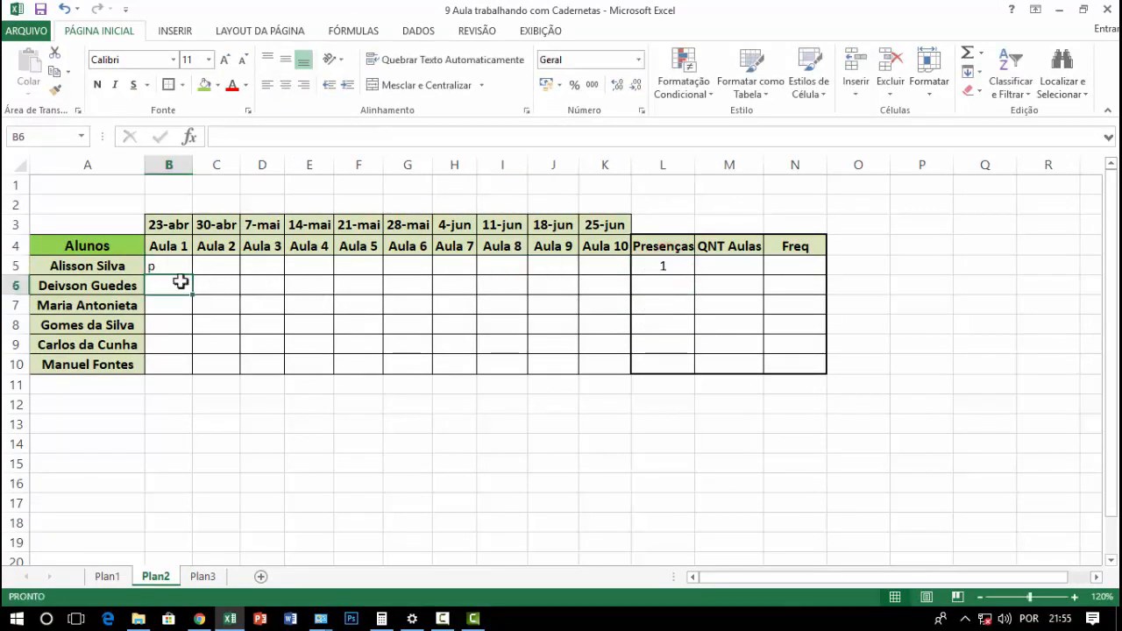
pyautogui.click(658, 264)
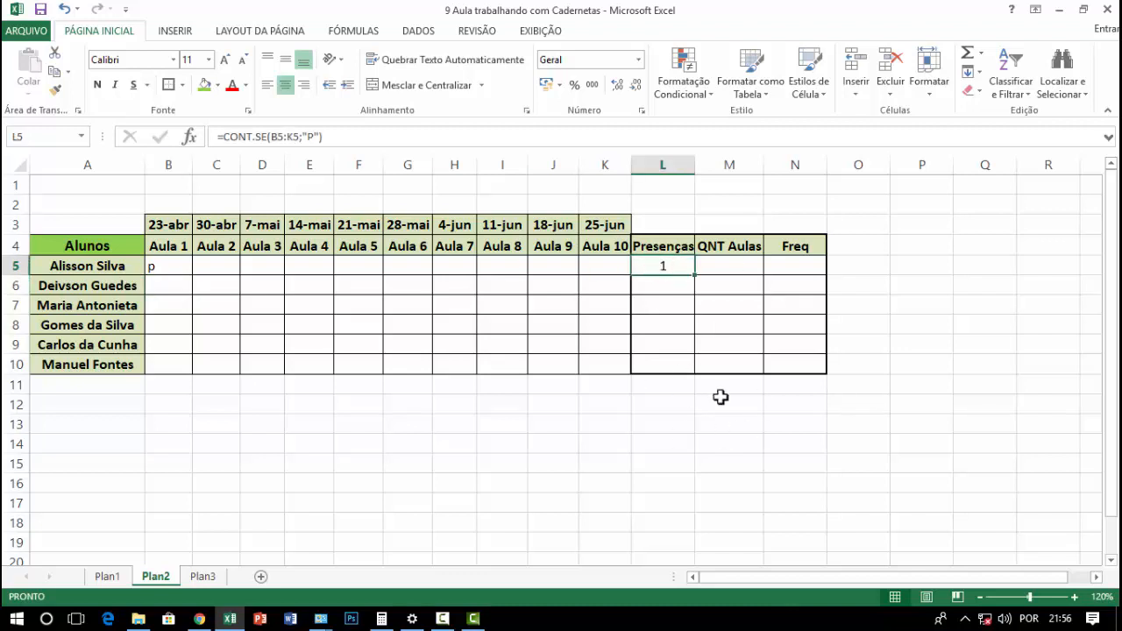
pyautogui.click(301, 257)
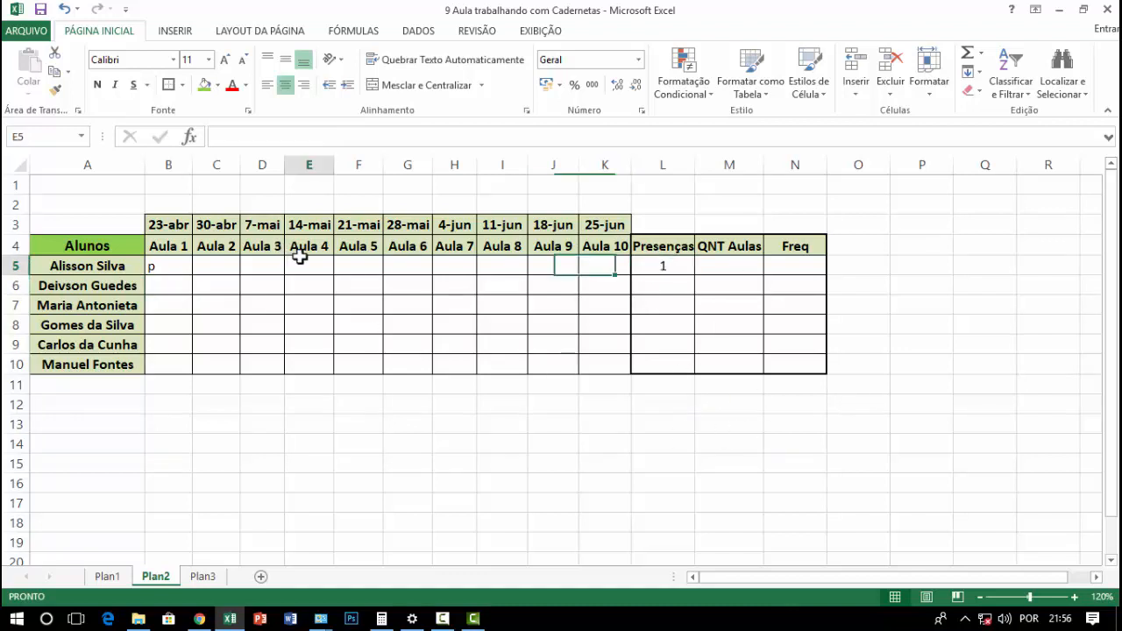
pyautogui.click(376, 261)
pyautogui.click(408, 263)
pyautogui.click(498, 264)
pyautogui.click(565, 287)
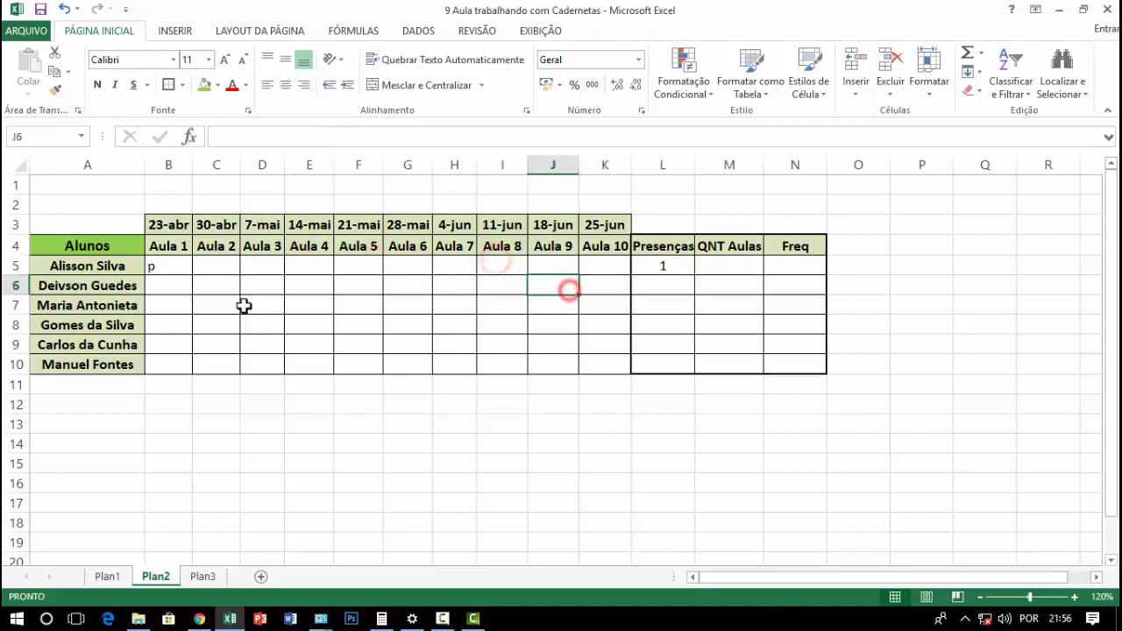
pyautogui.click(166, 266)
pyautogui.click(263, 305)
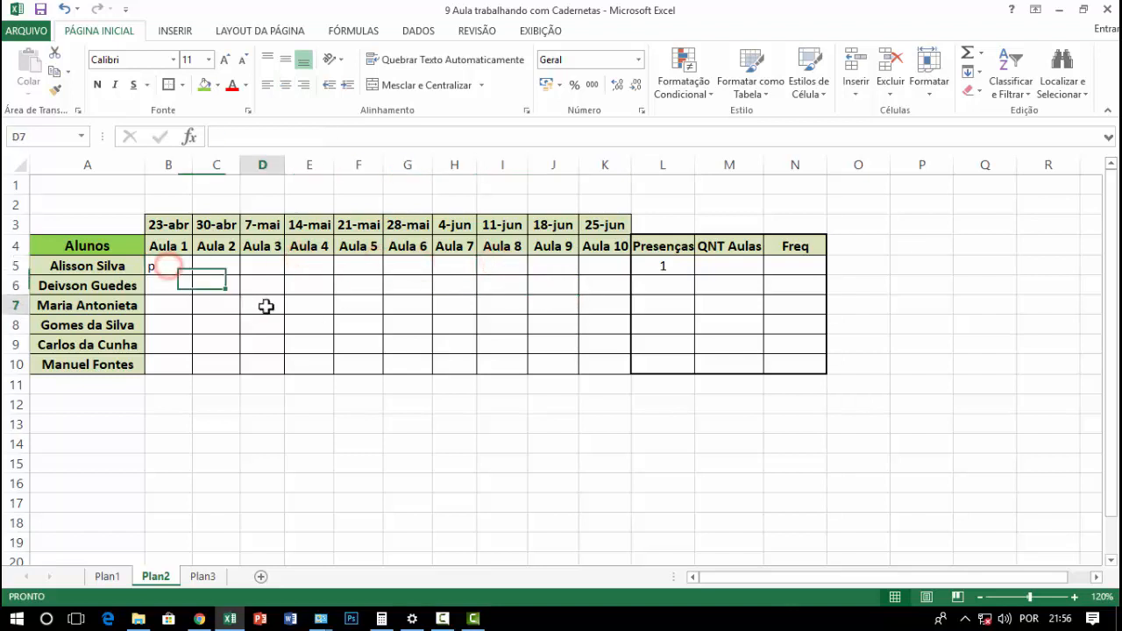
# Format the attendance cells B5:K10 with red, centred, bold text
pyautogui.click(182, 265)
pyautogui.moveTo(200, 268); pyautogui.dragTo(596, 363)
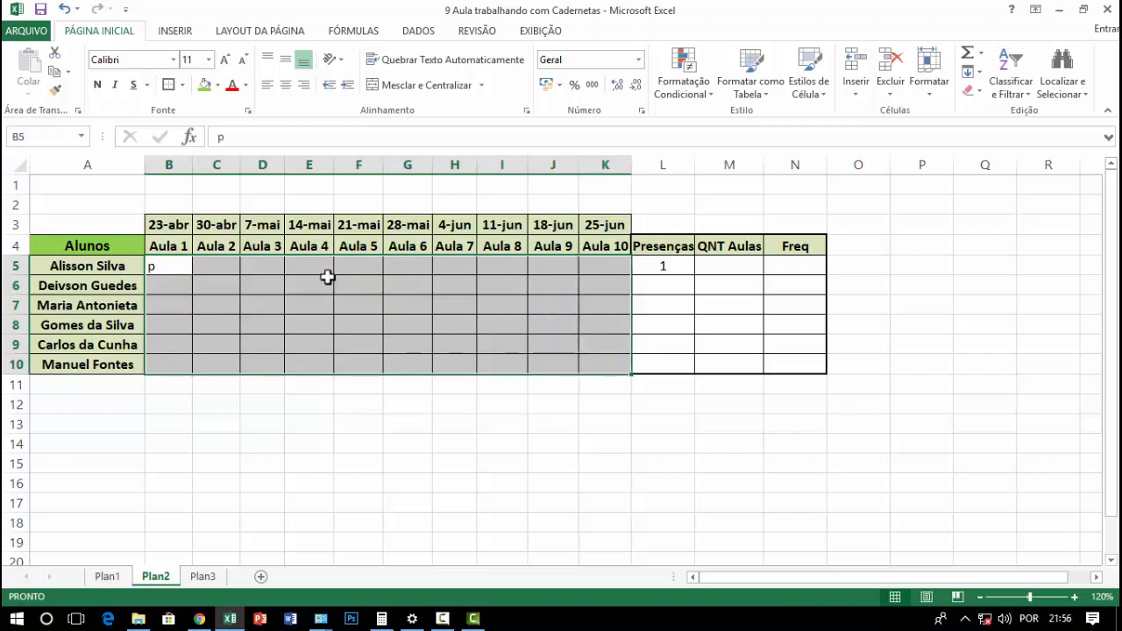
pyautogui.click(246, 85)
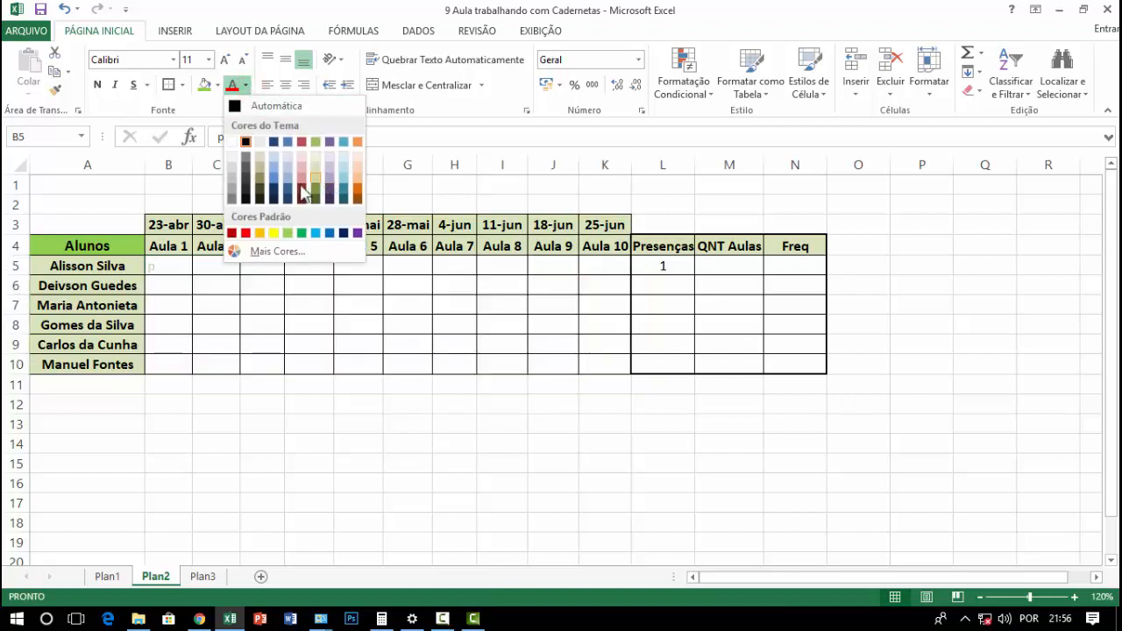
pyautogui.click(245, 233)
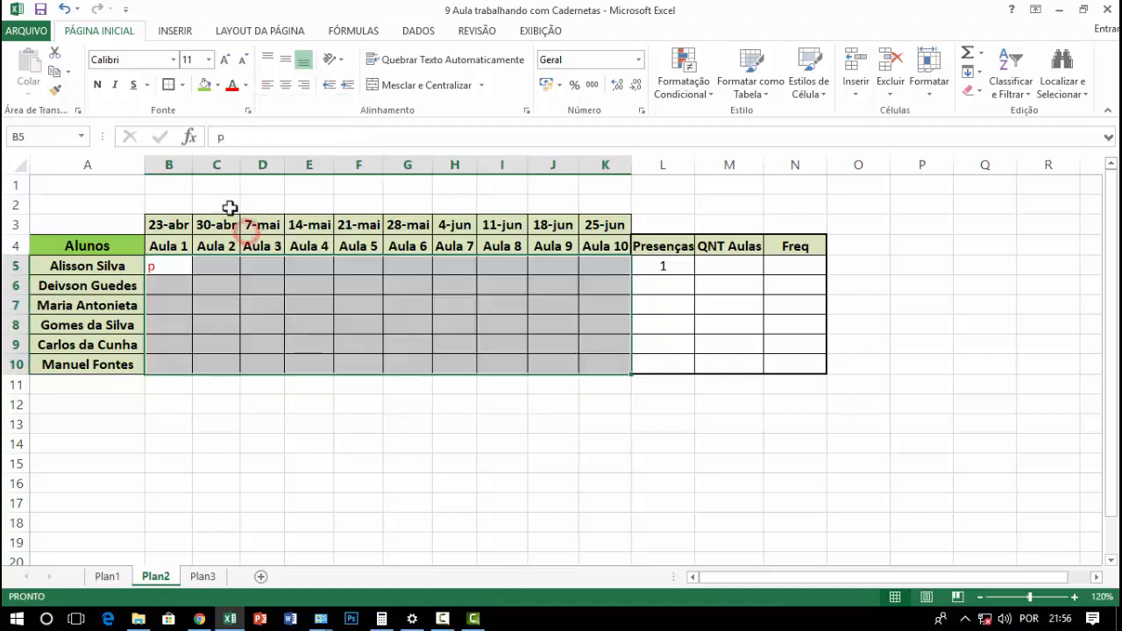
pyautogui.click(286, 85)
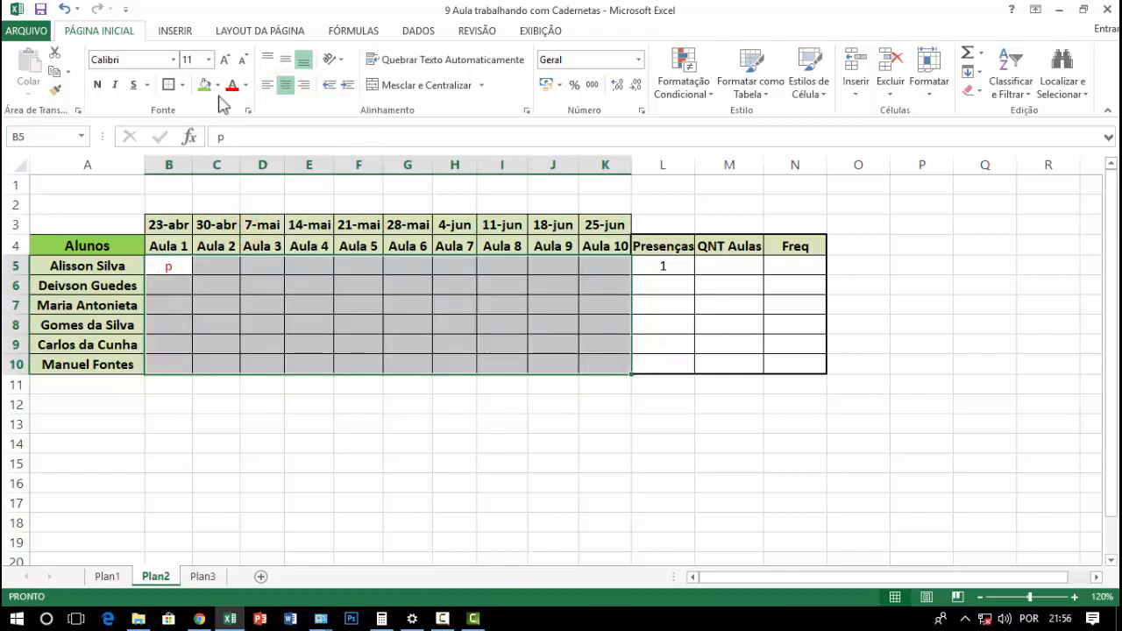
pyautogui.click(98, 85)
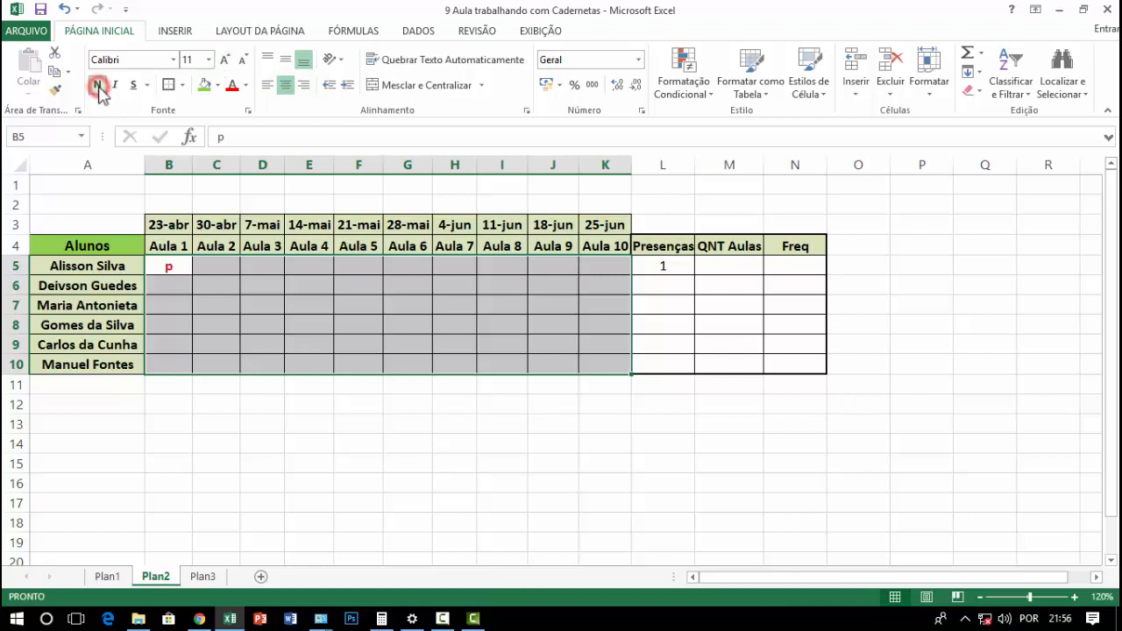
pyautogui.click(267, 364)
# Enter p for Aula 2, 3 and 4 and f for Aula 5 in C5:F5, and check the count in L5
pyautogui.click(216, 267)
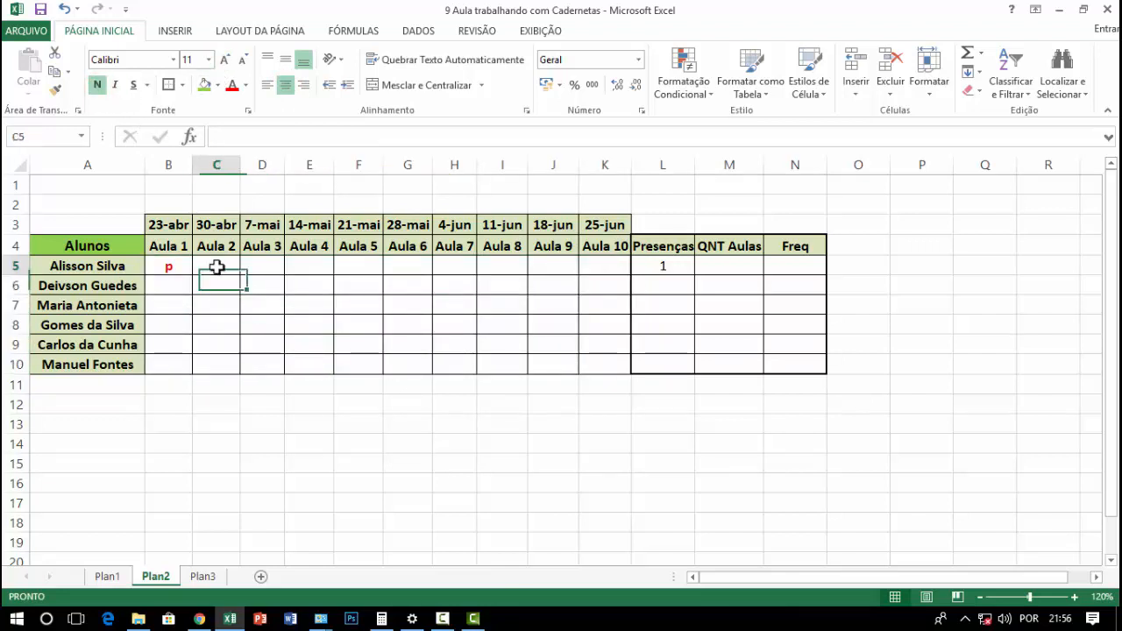
pyautogui.write('p')
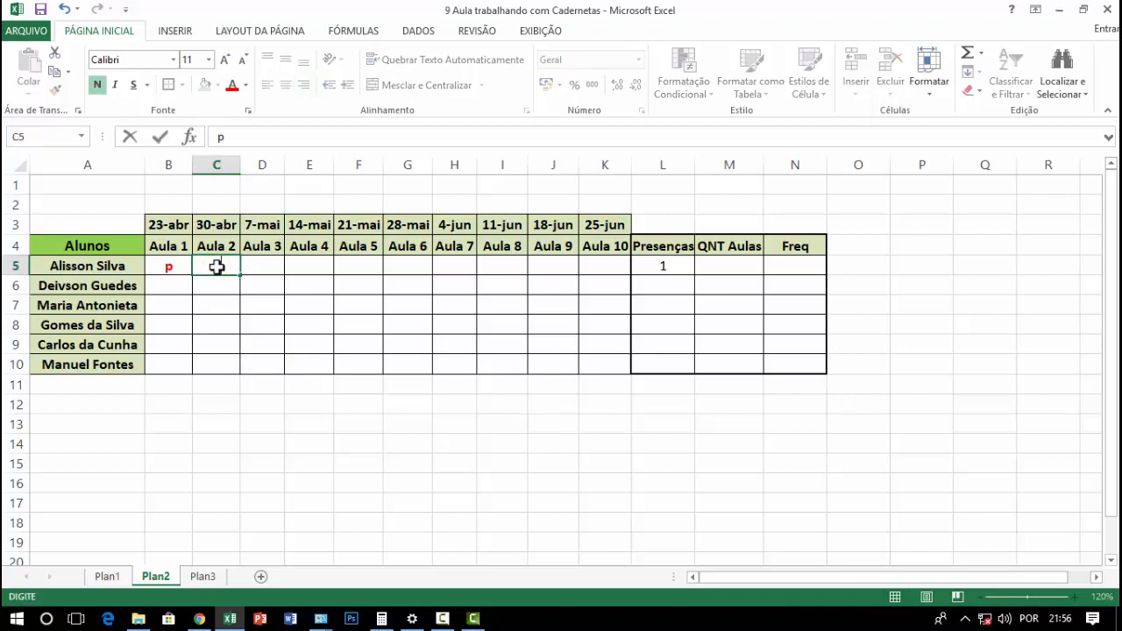
pyautogui.press('Tab')
pyautogui.write('p')
pyautogui.press('Tab')
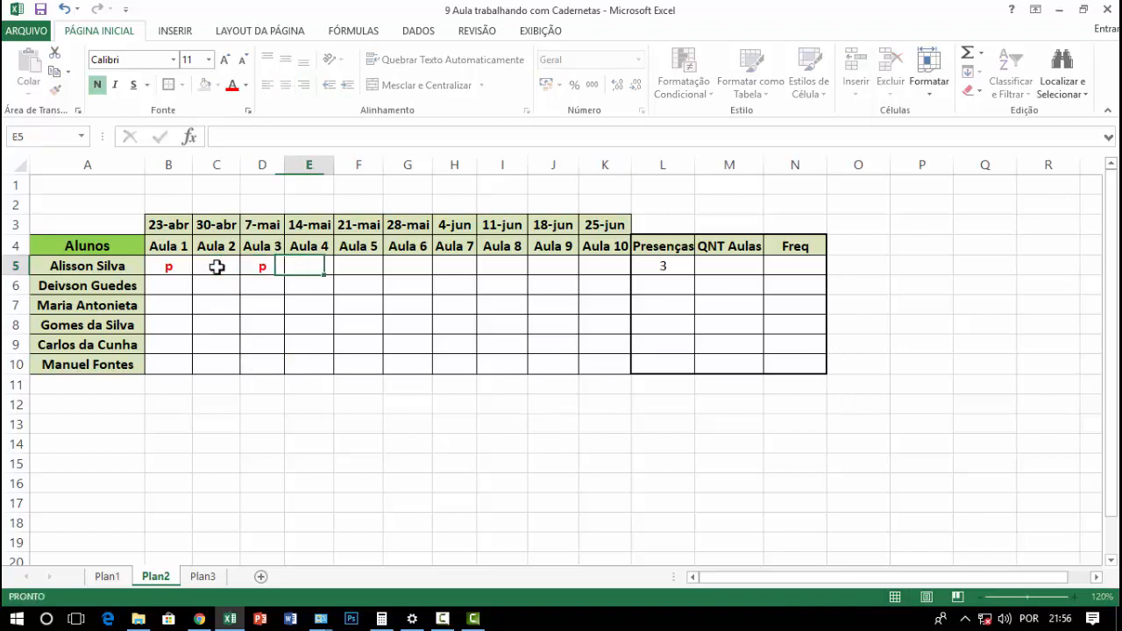
pyautogui.write('p')
pyautogui.press('Tab')
pyautogui.write('f')
pyautogui.press('Tab')
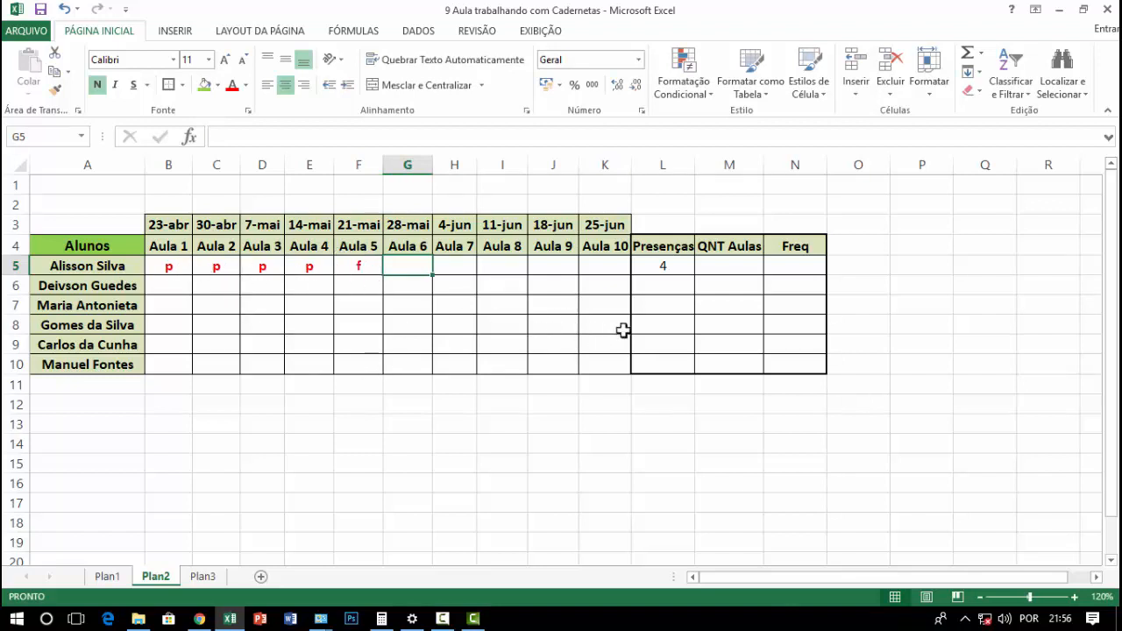
pyautogui.click(656, 268)
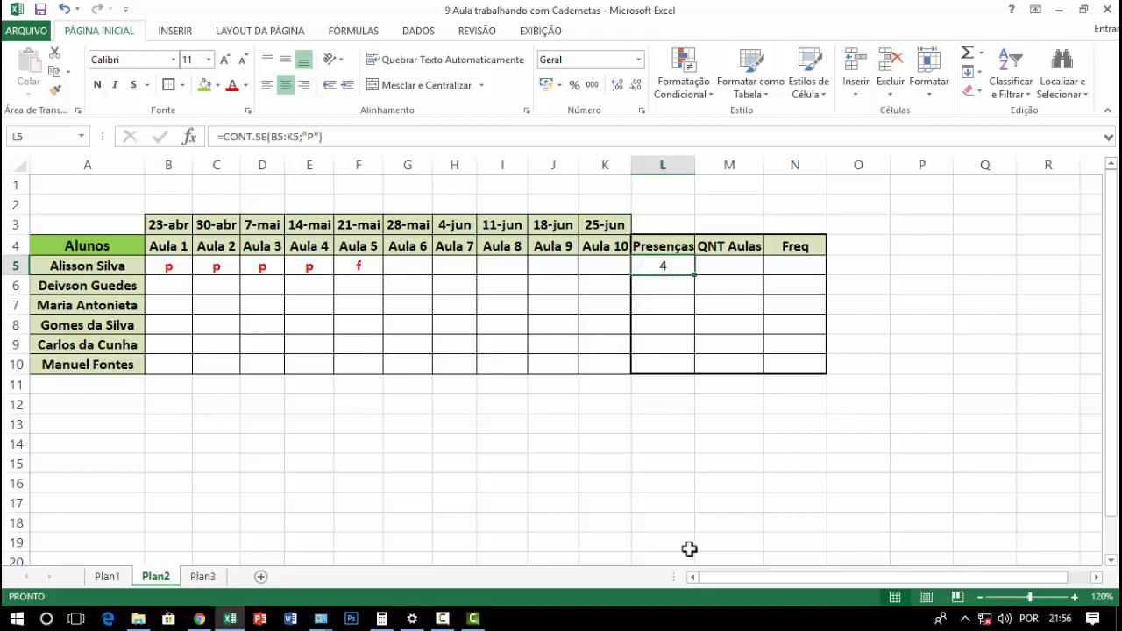
# Enter F for Aula 6 through Aula 10 in G5:K5
pyautogui.click(401, 264)
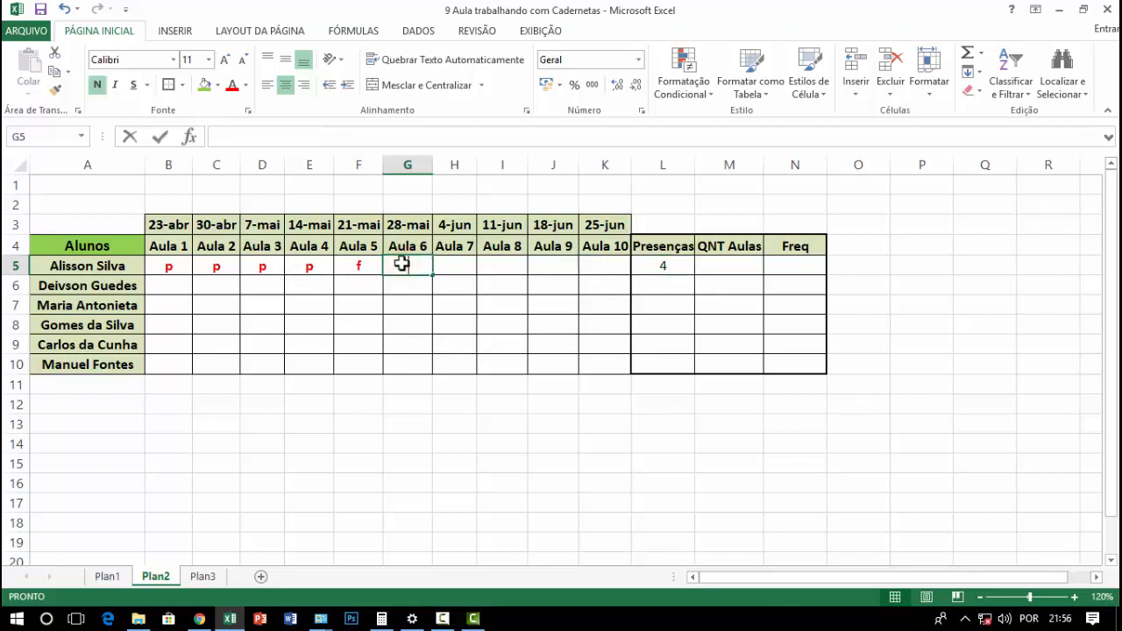
pyautogui.write('FFF')
pyautogui.press('BackSpace')
pyautogui.press('BackSpace')
pyautogui.press('Tab')
pyautogui.write('F')
pyautogui.press('Tab')
pyautogui.write('F')
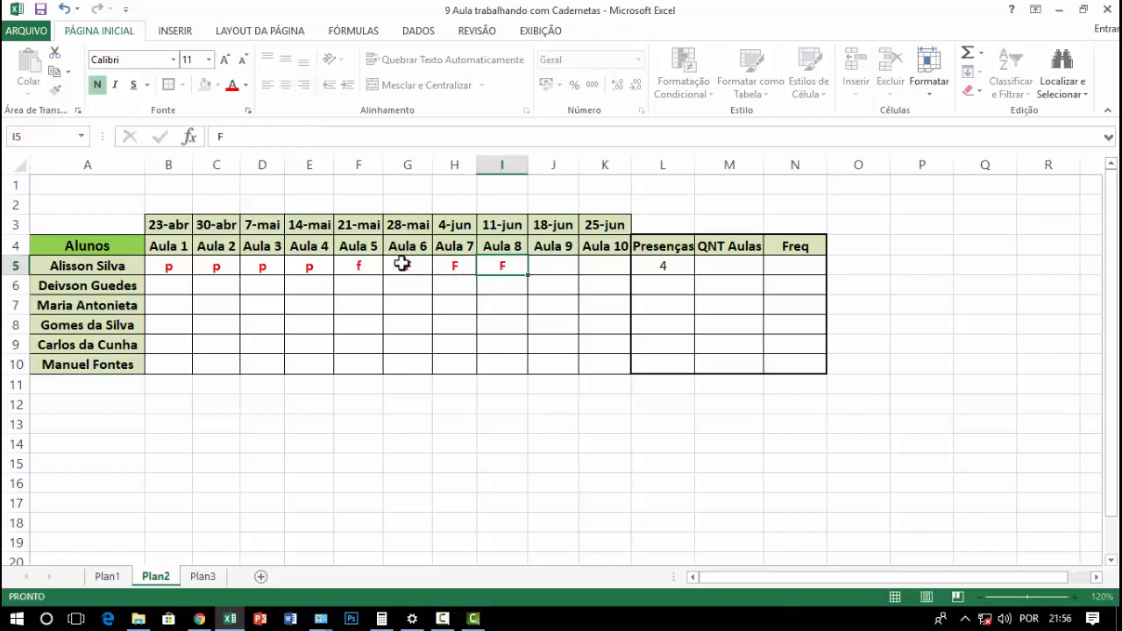
pyautogui.press('Tab')
pyautogui.write('F')
pyautogui.press('Tab')
pyautogui.write('F')
pyautogui.press('Return')
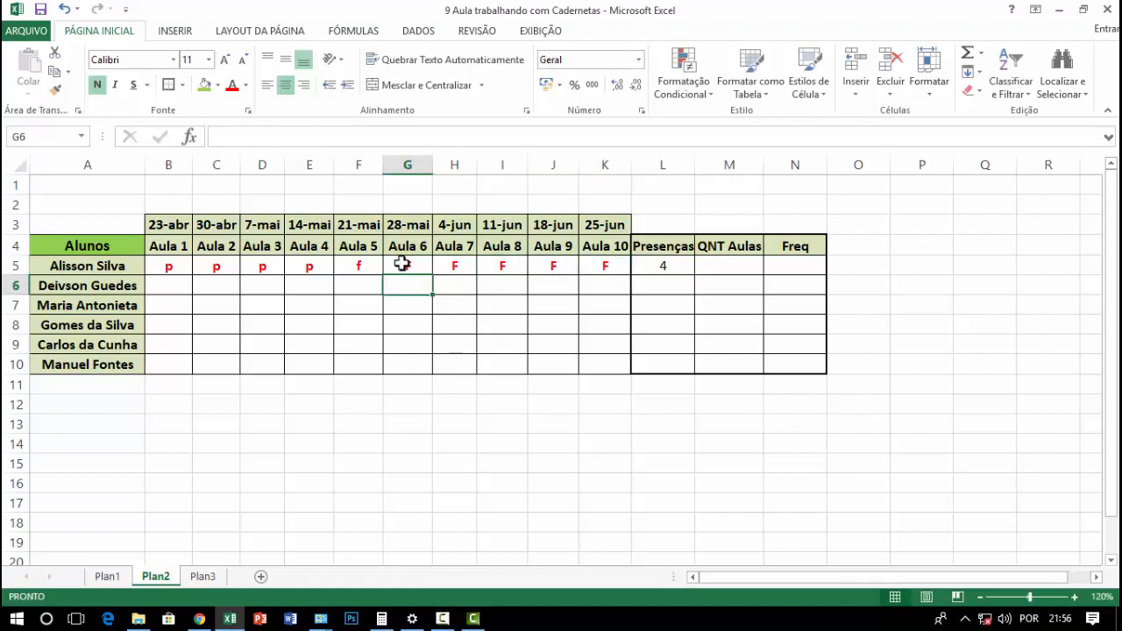
# Examine the CONT.SE formula in L5, including its interval B5:K5 and the row of marks it counts
pyautogui.click(670, 264)
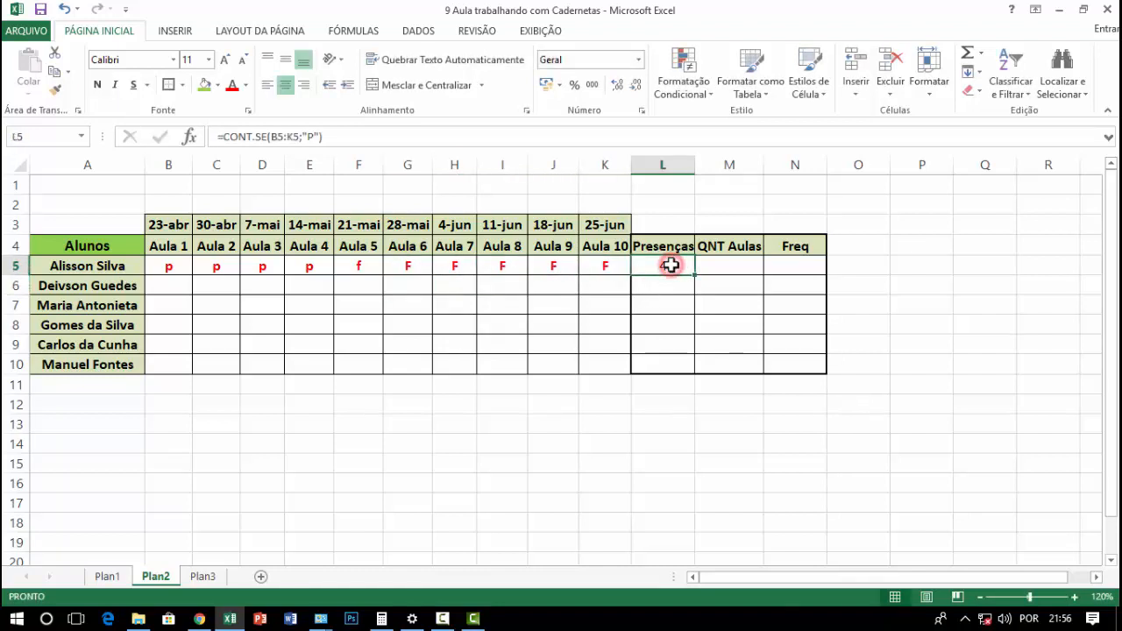
pyautogui.doubleClick(671, 265)
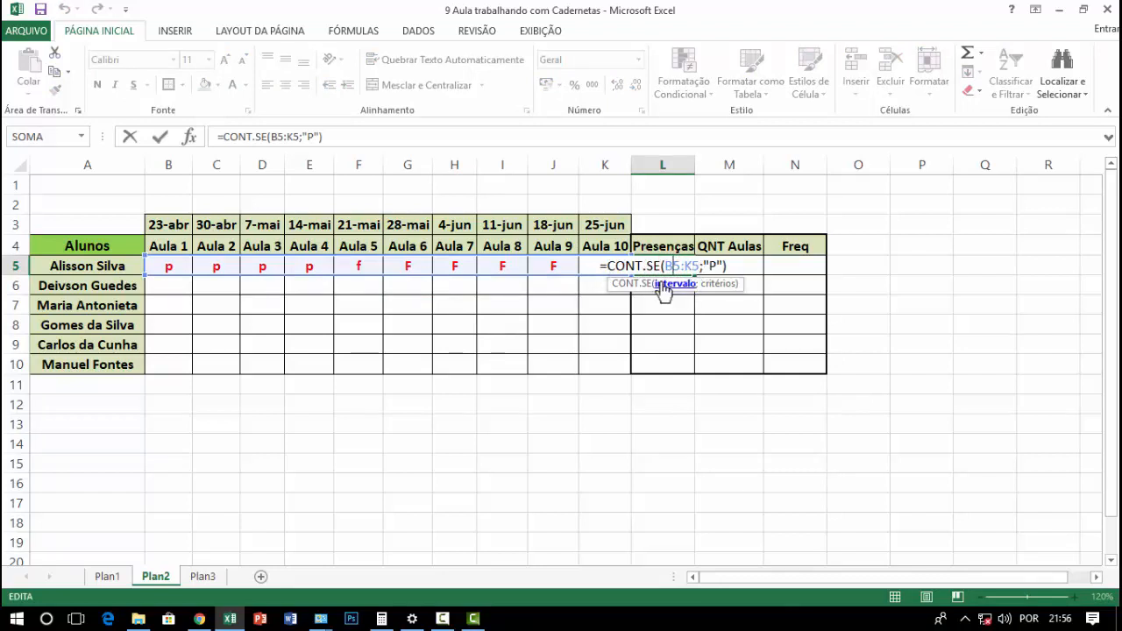
pyautogui.press('Return')
pyautogui.click(570, 286)
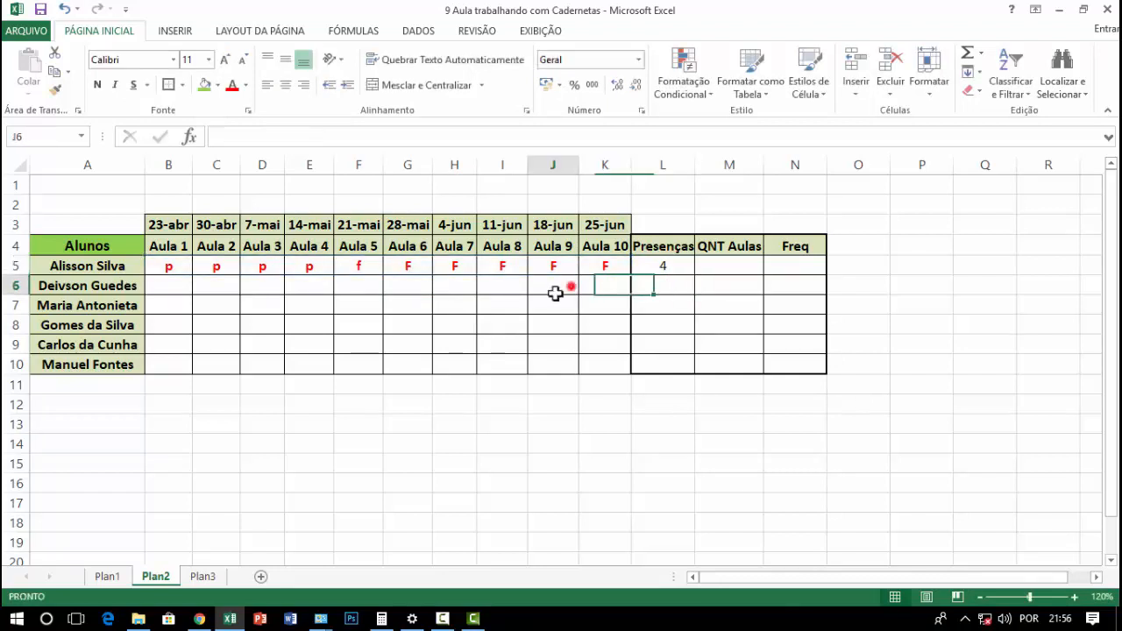
pyautogui.click(484, 345)
pyautogui.click(659, 268)
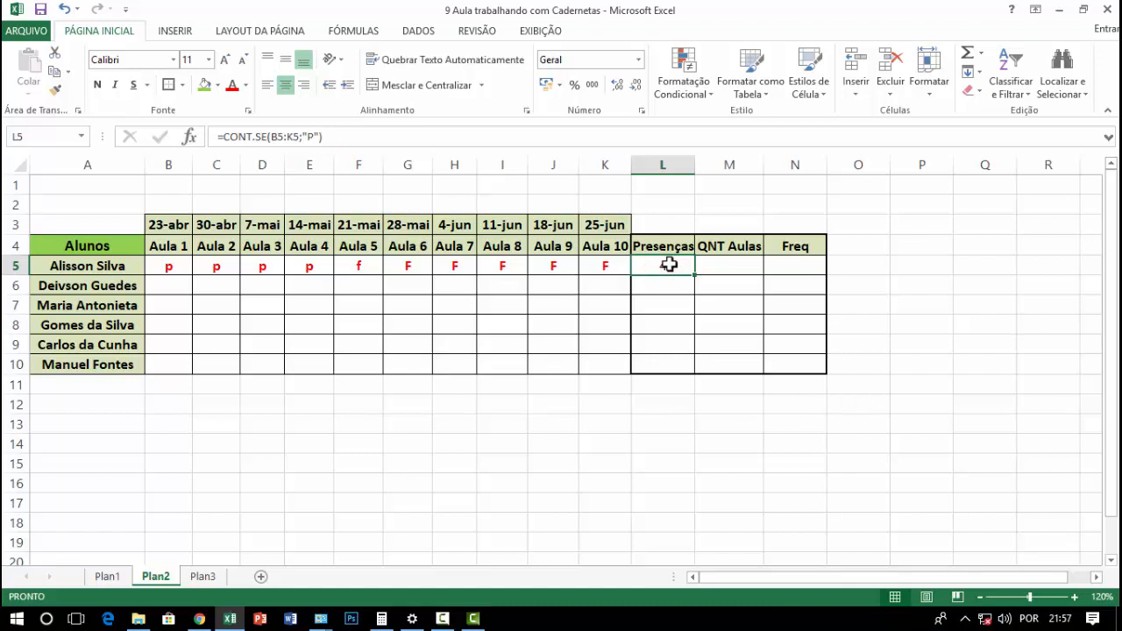
pyautogui.doubleClick(690, 268)
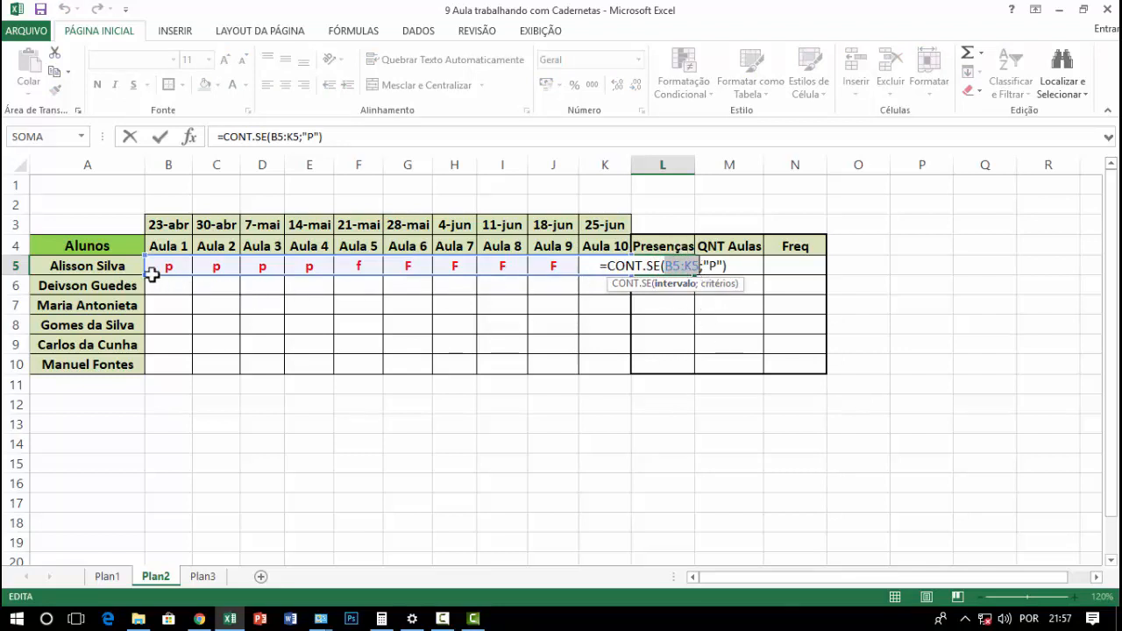
pyautogui.click(10, 265)
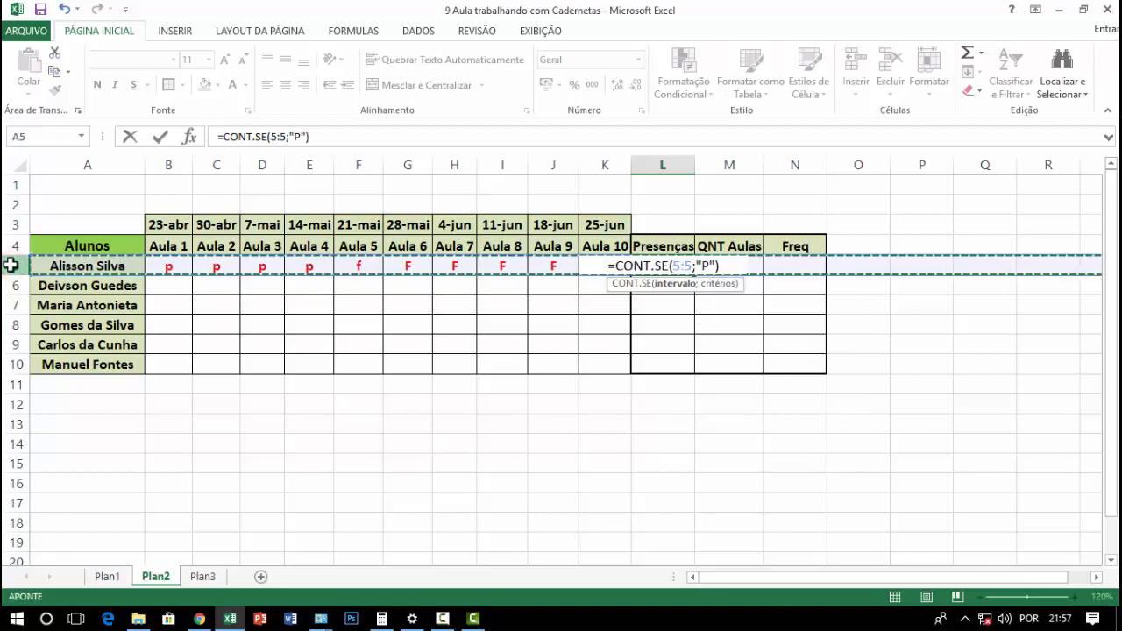
pyautogui.press('Escape')
# Copy the Presenças formula from L5 down to L10 and recheck the formula in L5
pyautogui.click(664, 285)
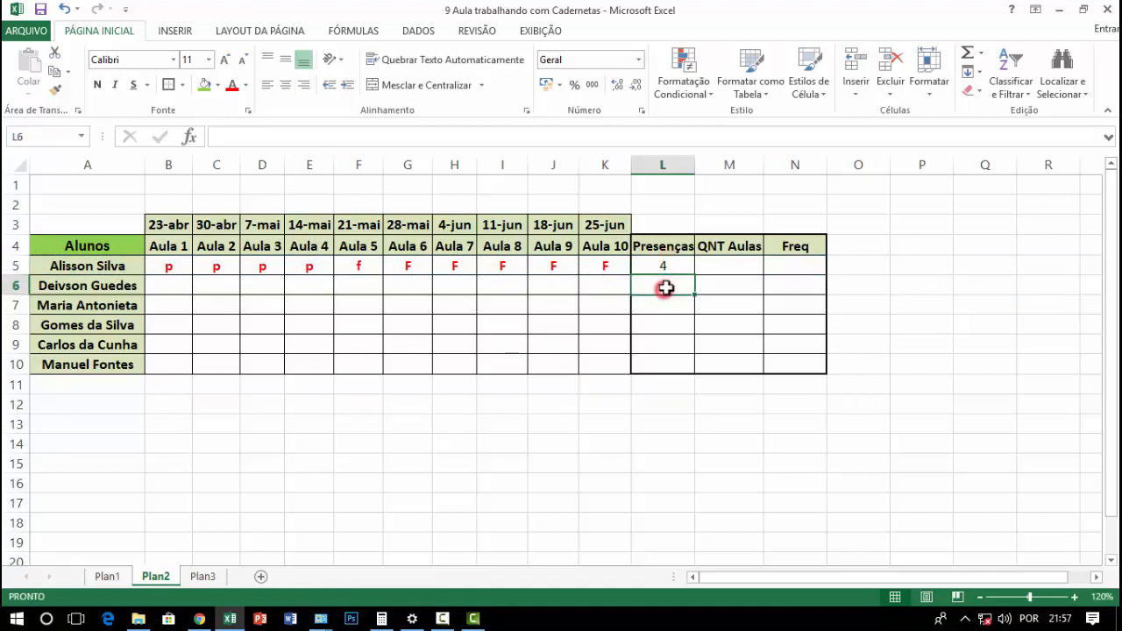
pyautogui.click(670, 264)
pyautogui.moveTo(694, 274); pyautogui.dragTo(683, 371)
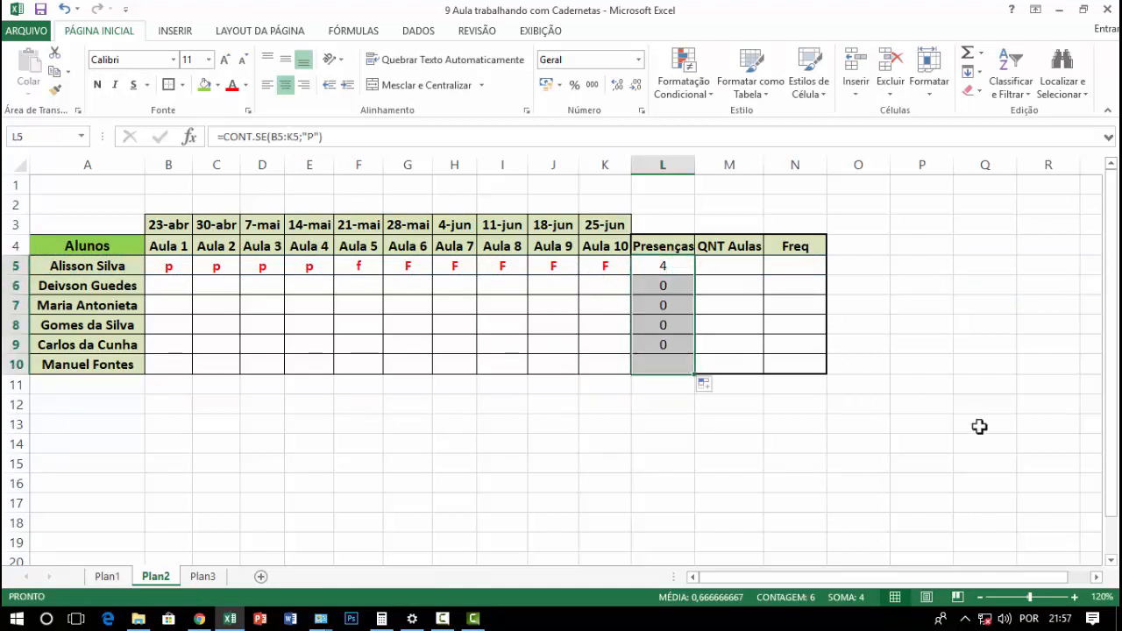
pyautogui.click(922, 478)
pyautogui.click(665, 263)
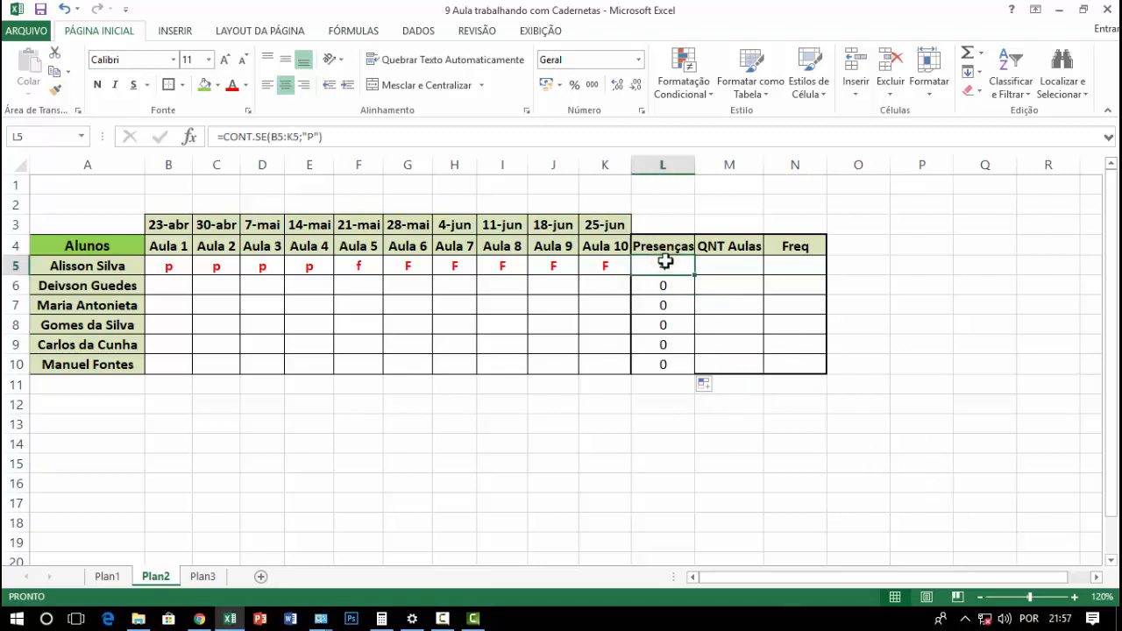
pyautogui.doubleClick(665, 263)
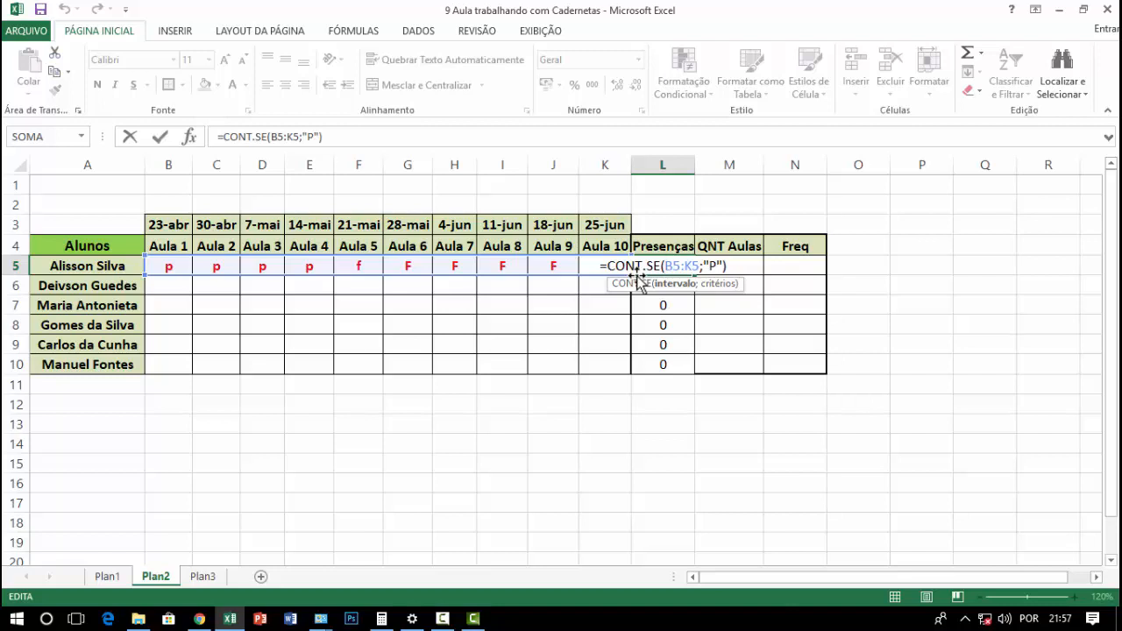
pyautogui.press('Return')
pyautogui.click(649, 270)
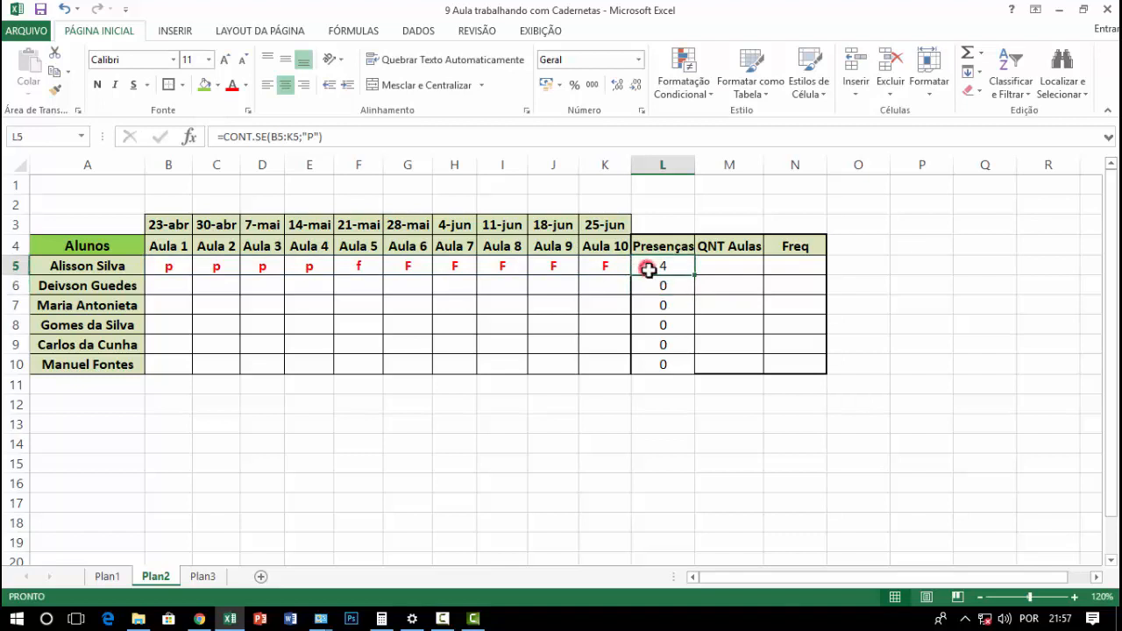
# Enter 10 as QNT Aulas for every student in M5:M10
pyautogui.click(746, 263)
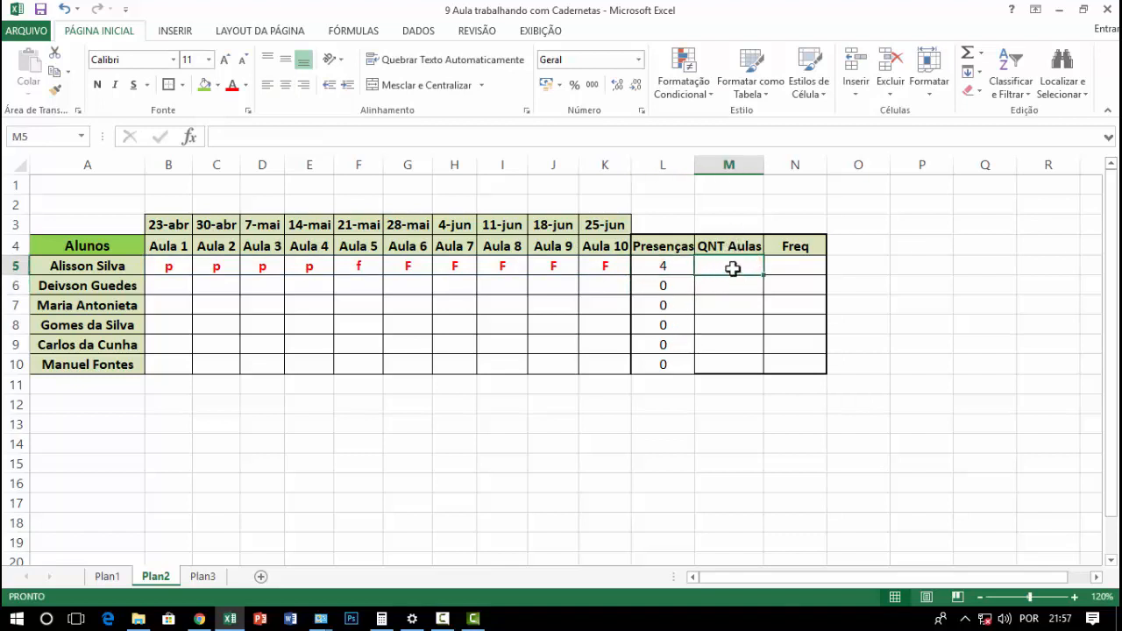
pyautogui.write('10')
pyautogui.press('Return')
pyautogui.write('10')
pyautogui.press('Return')
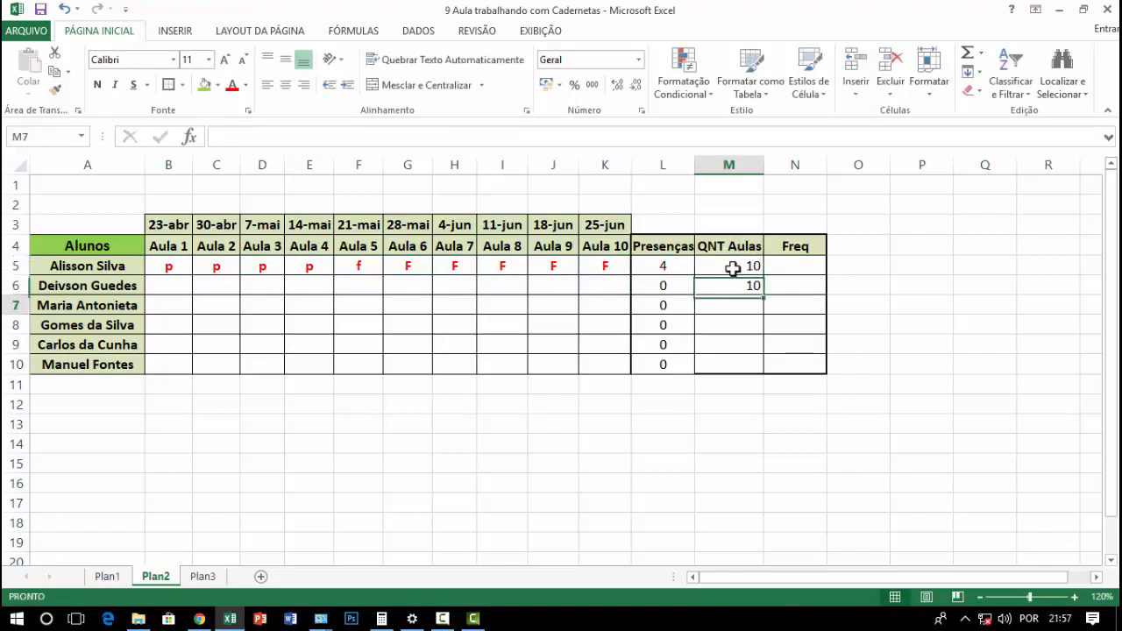
pyautogui.write('10')
pyautogui.press('Return')
pyautogui.write('10')
pyautogui.press('Return')
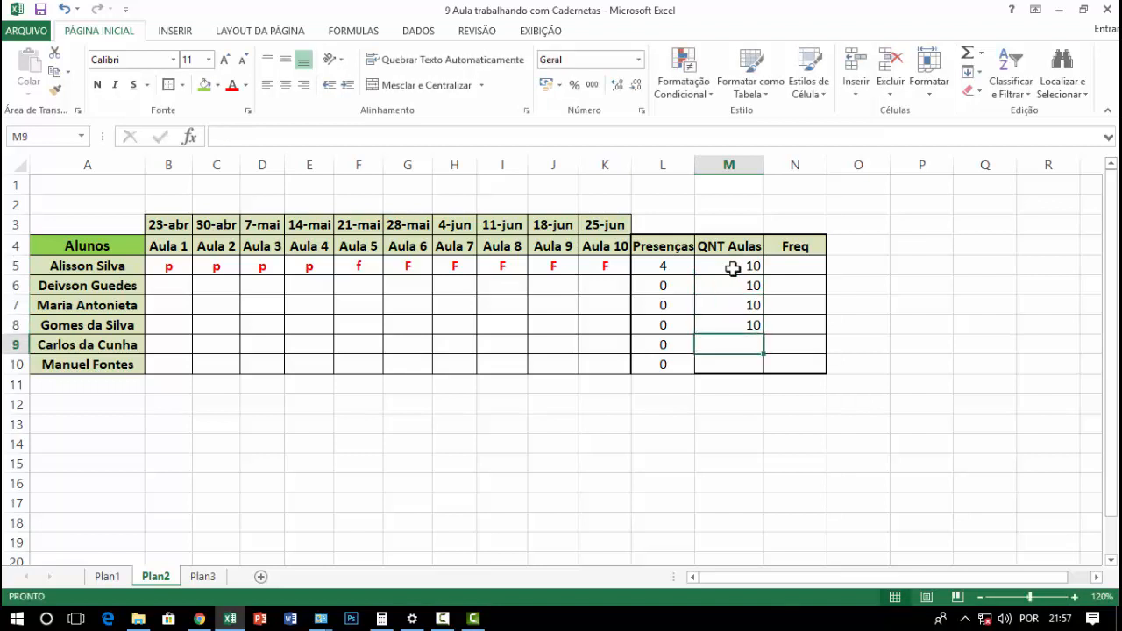
pyautogui.write('10')
pyautogui.press('Return')
pyautogui.write('10')
pyautogui.press('Return')
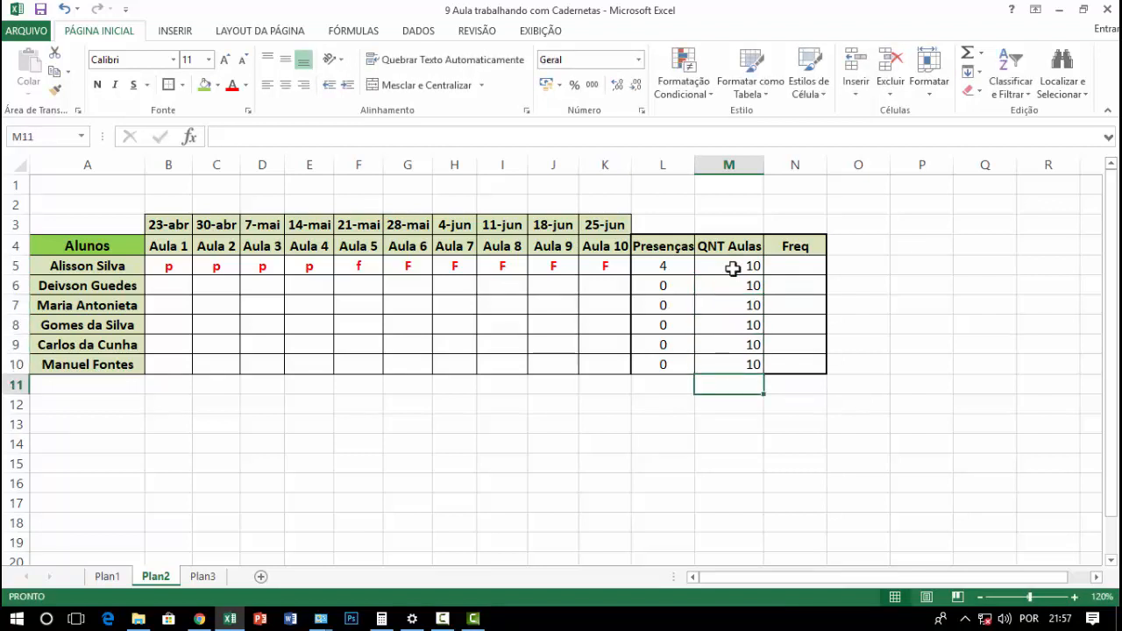
# Centre the QNT Aulas values in M5:M10 horizontally
pyautogui.click(733, 267)
pyautogui.click(792, 263)
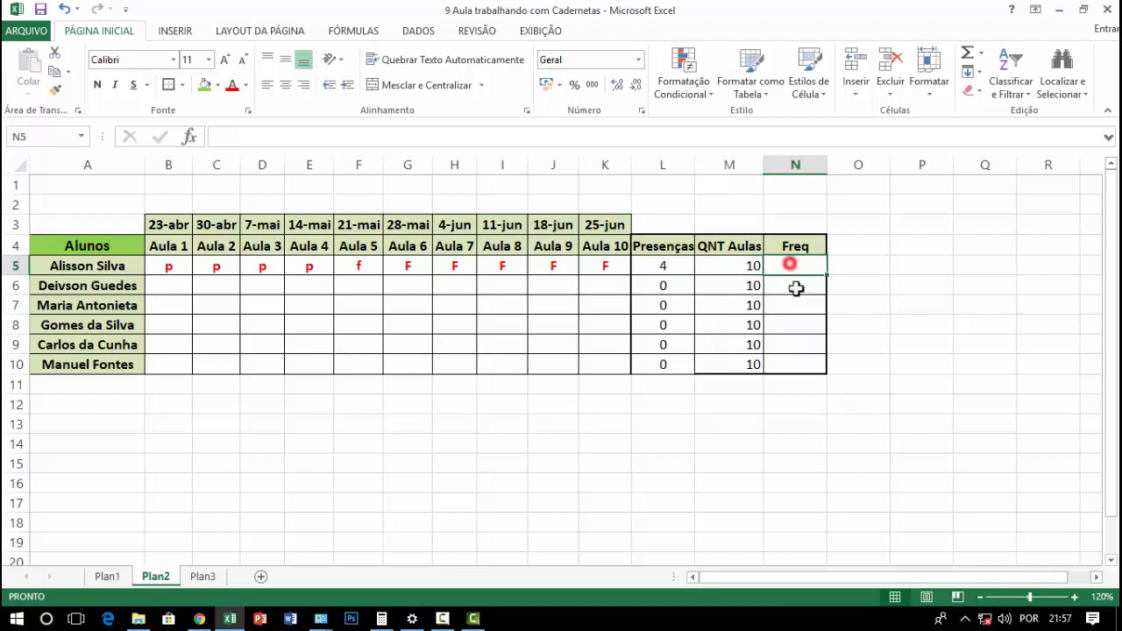
pyautogui.click(664, 269)
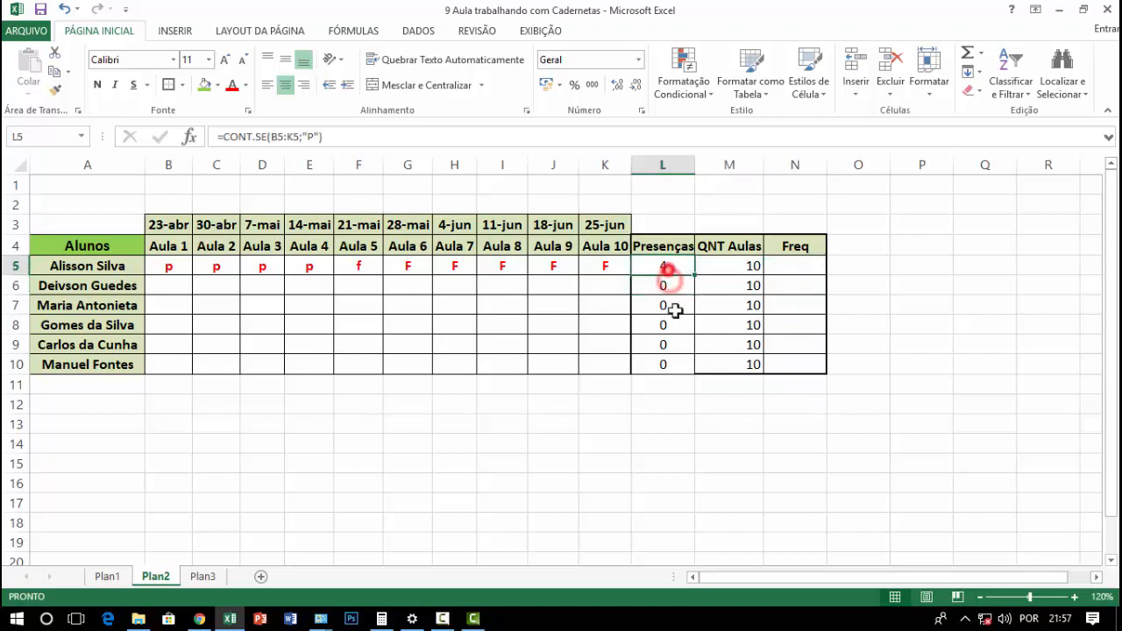
pyautogui.moveTo(731, 269); pyautogui.dragTo(736, 363)
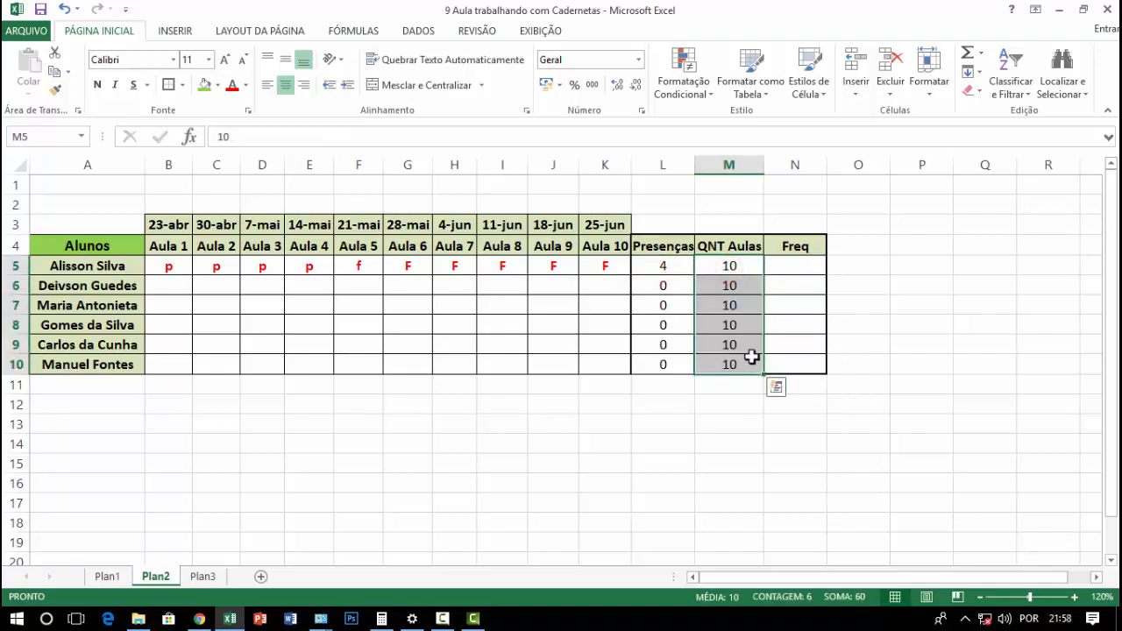
# Calculate Freq in N5 by dividing Presenças by QNT Aulas with =L5/M5
pyautogui.click(791, 267)
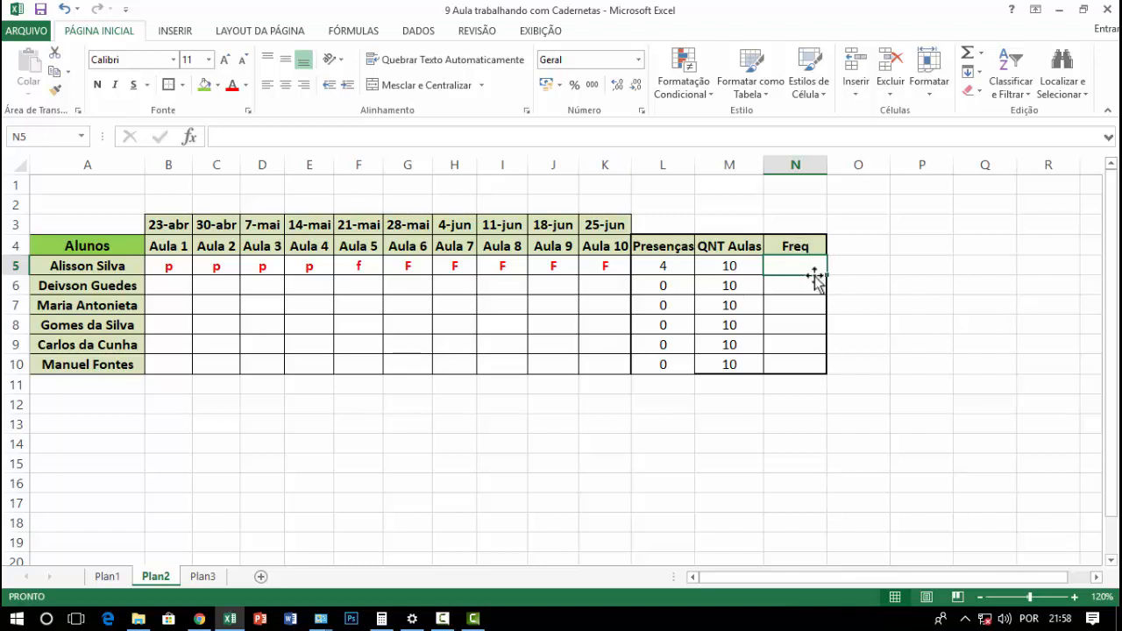
pyautogui.write('=')
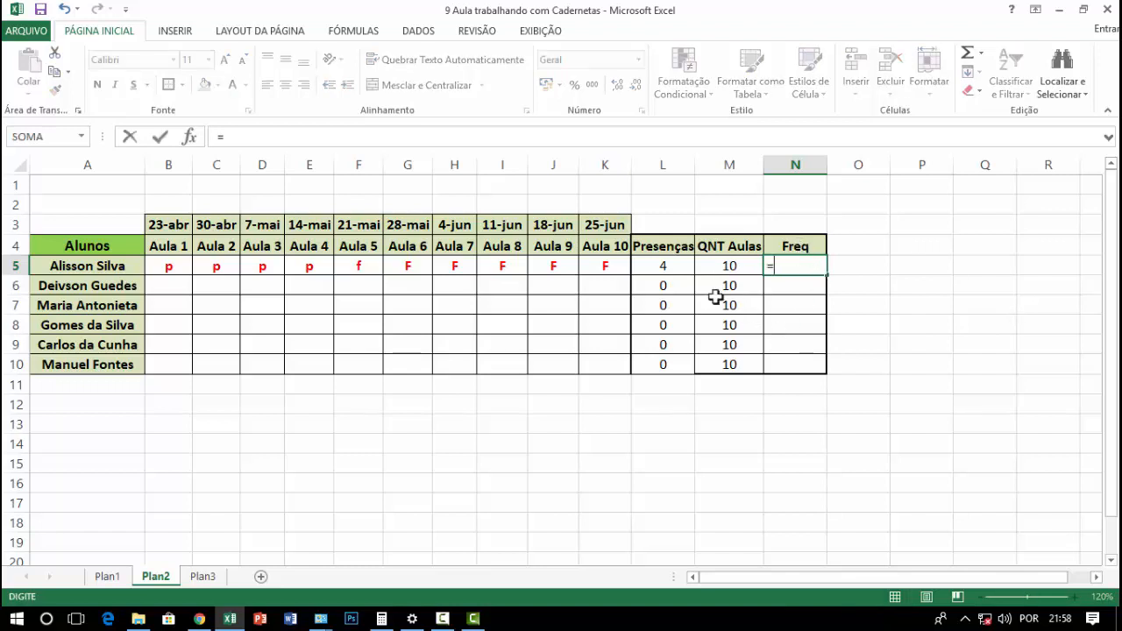
pyautogui.click(672, 268)
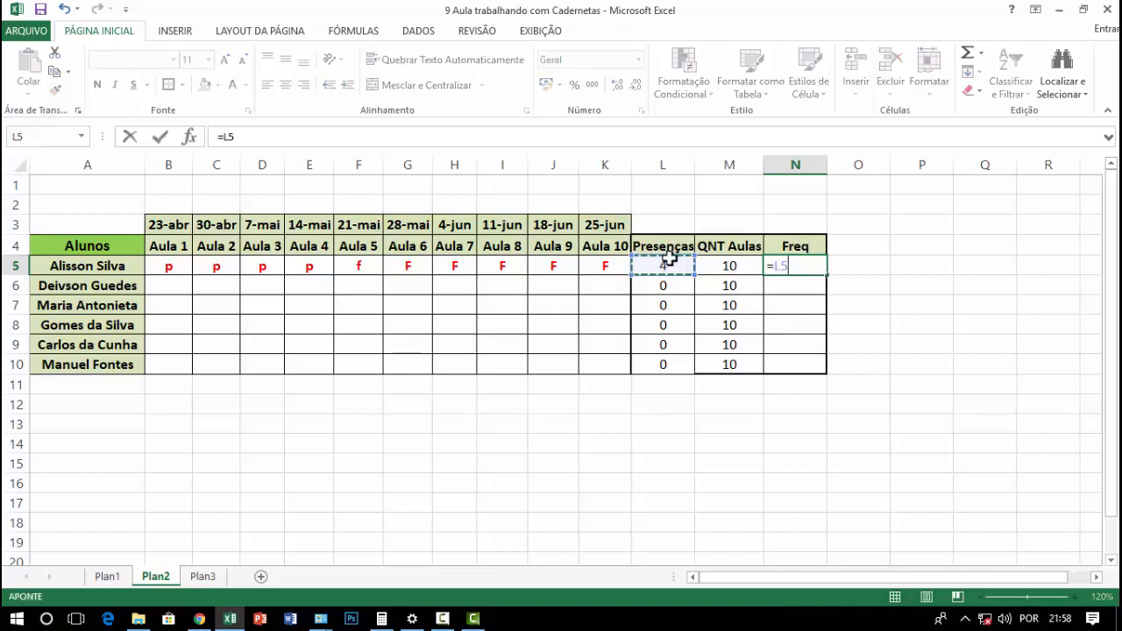
pyautogui.write('/')
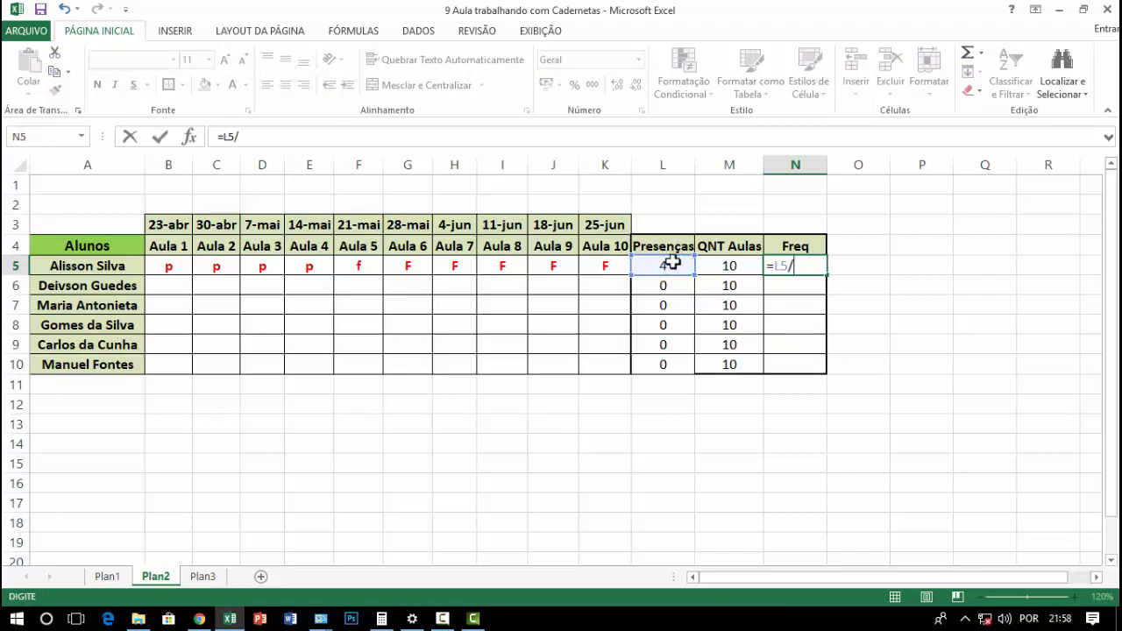
pyautogui.click(716, 271)
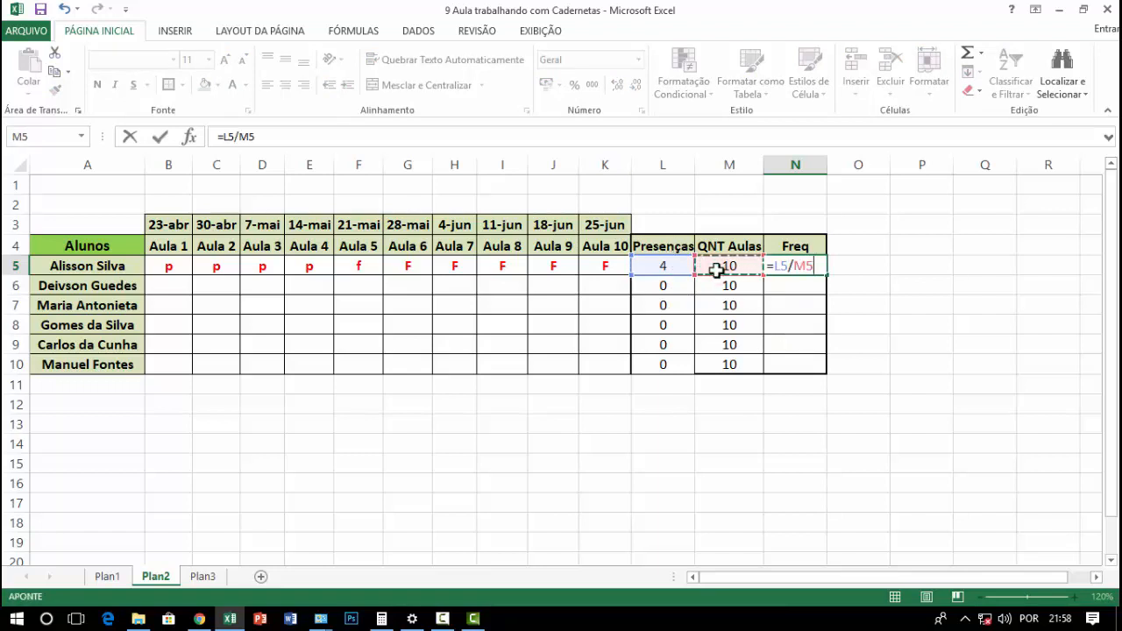
pyautogui.press('Return')
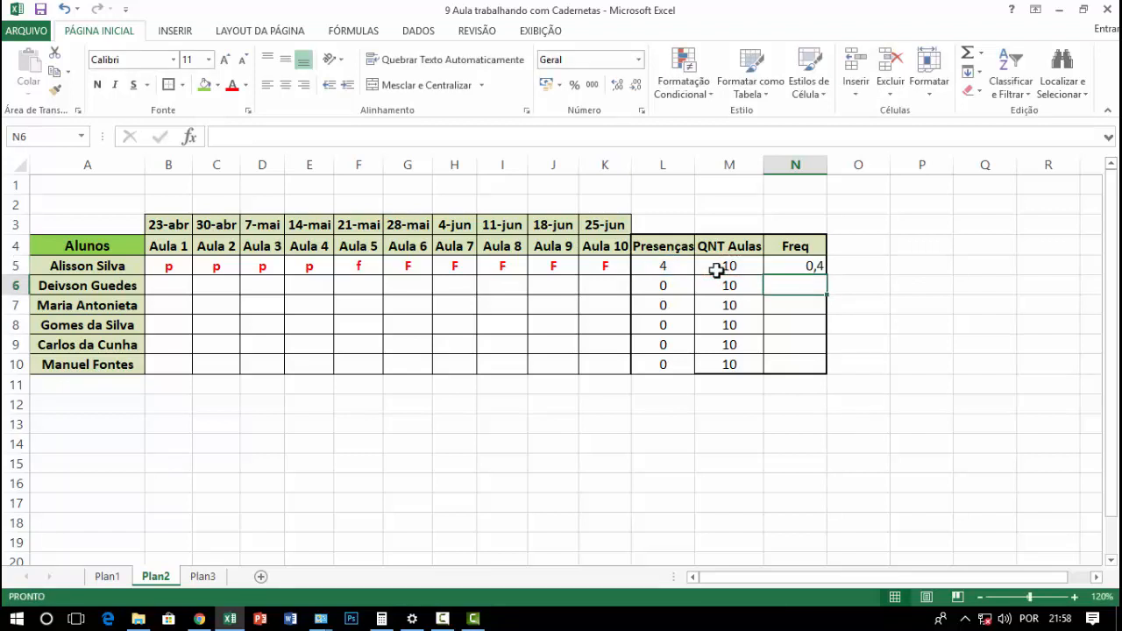
# Copy the Freq formula from N5 down to N10 for the remaining students
pyautogui.click(783, 265)
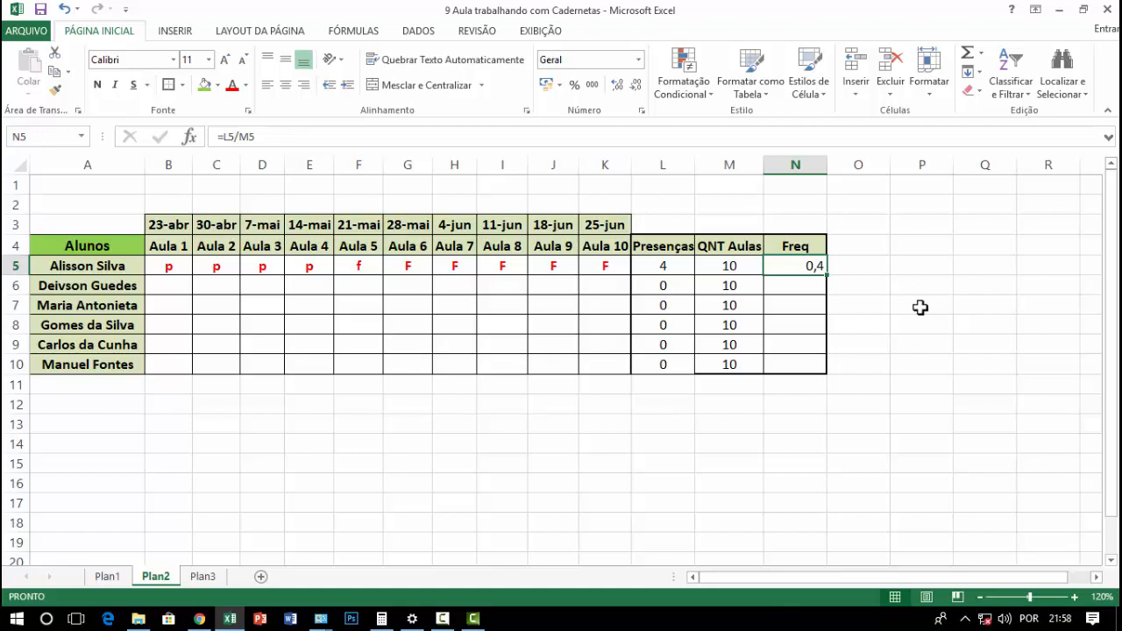
pyautogui.click(892, 321)
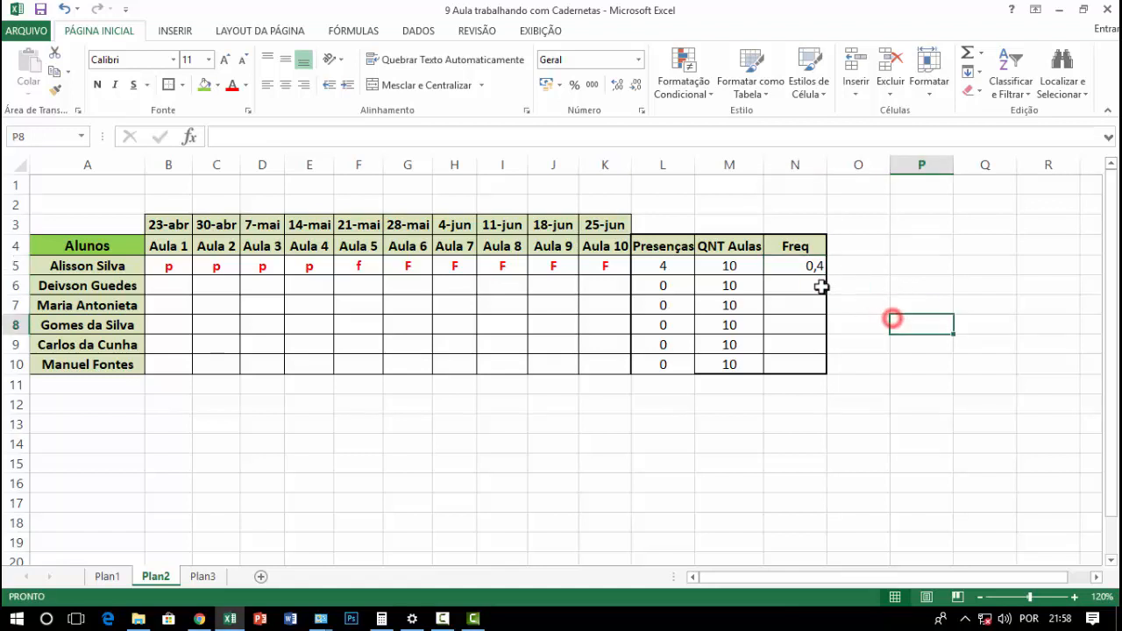
pyautogui.click(809, 268)
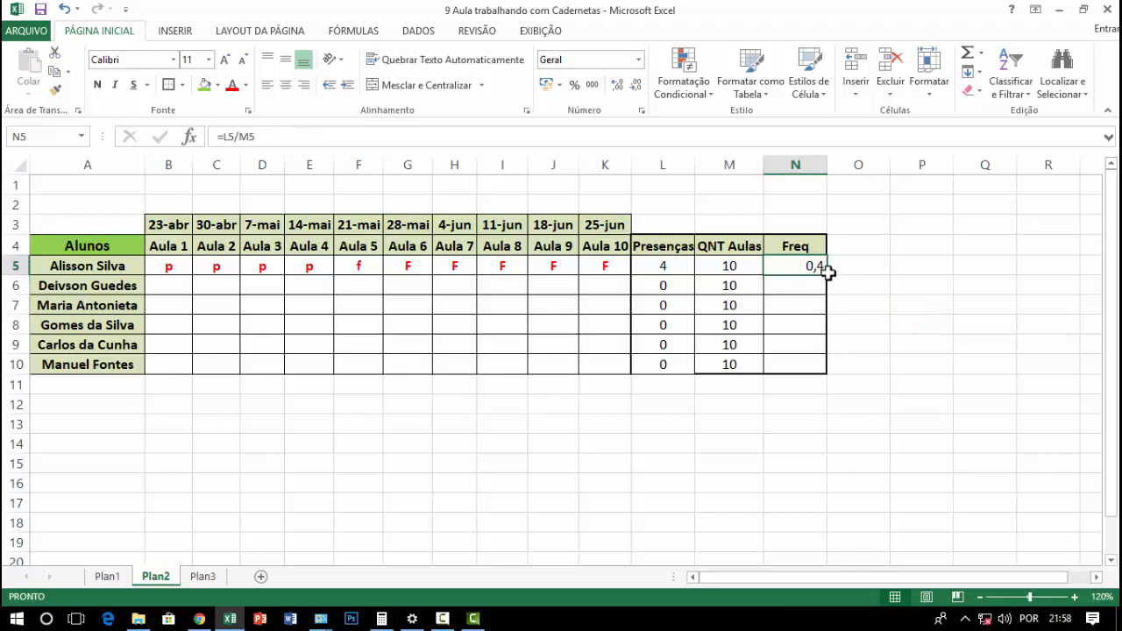
pyautogui.doubleClick(826, 275)
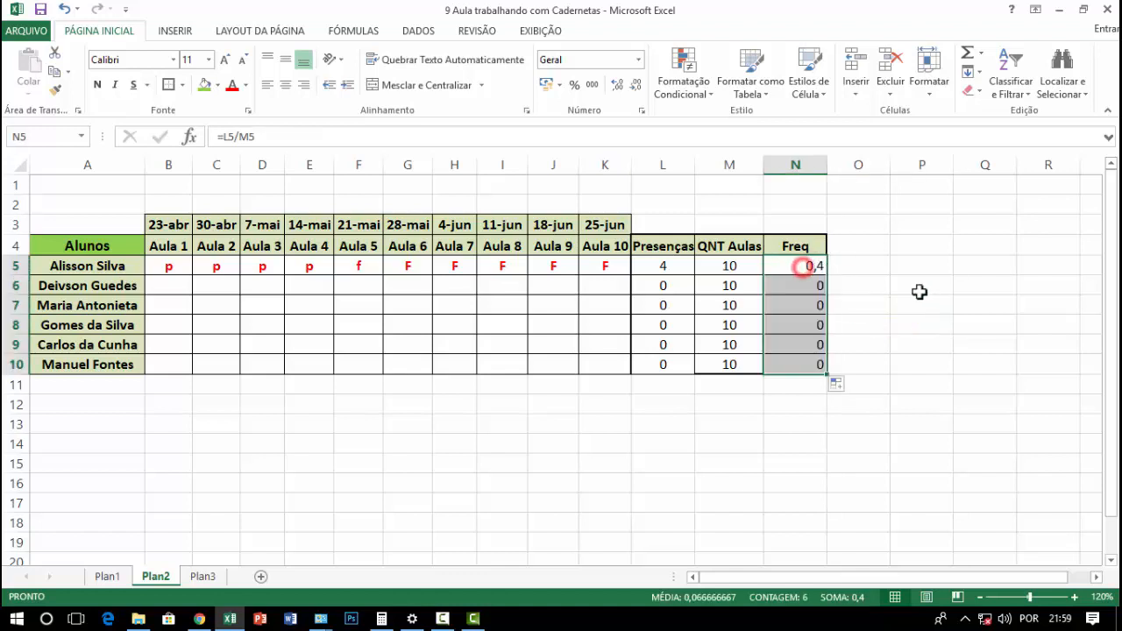
# Inspect the copied Presenças and Freq formulas in the rows of the remaining students
pyautogui.click(801, 285)
pyautogui.click(667, 287)
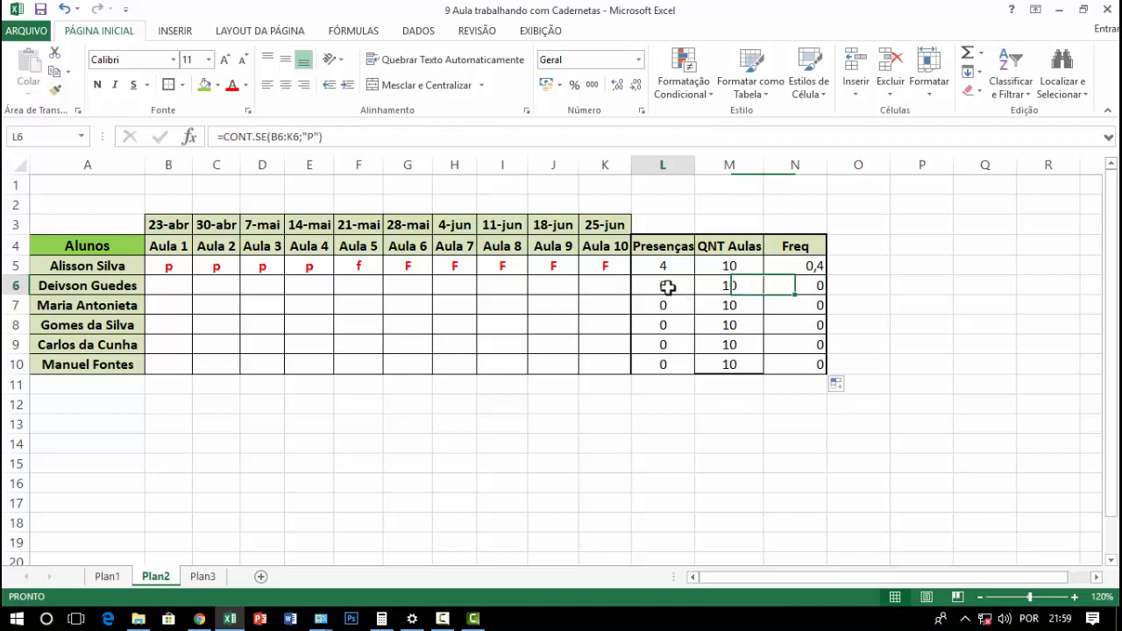
pyautogui.click(668, 343)
pyautogui.click(670, 280)
pyautogui.click(788, 282)
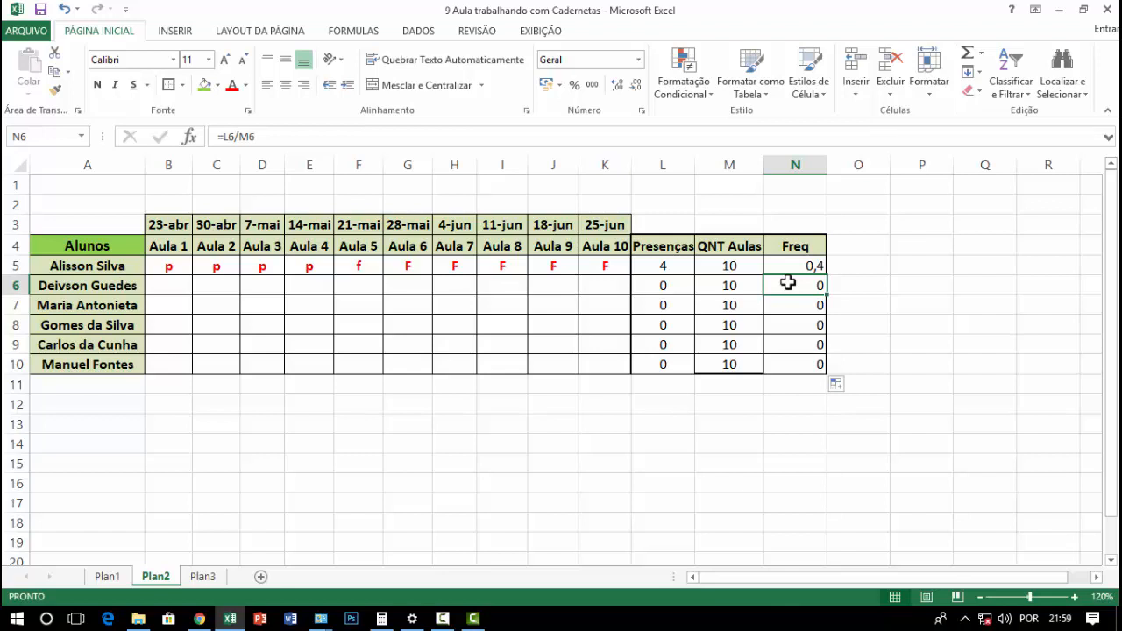
pyautogui.click(664, 280)
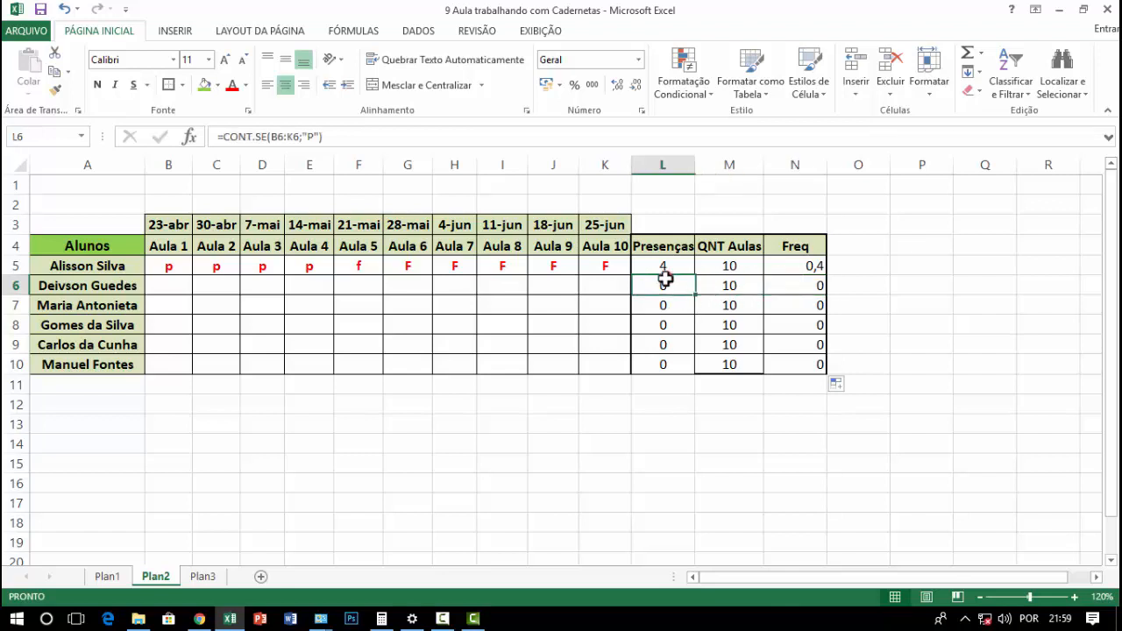
pyautogui.click(662, 326)
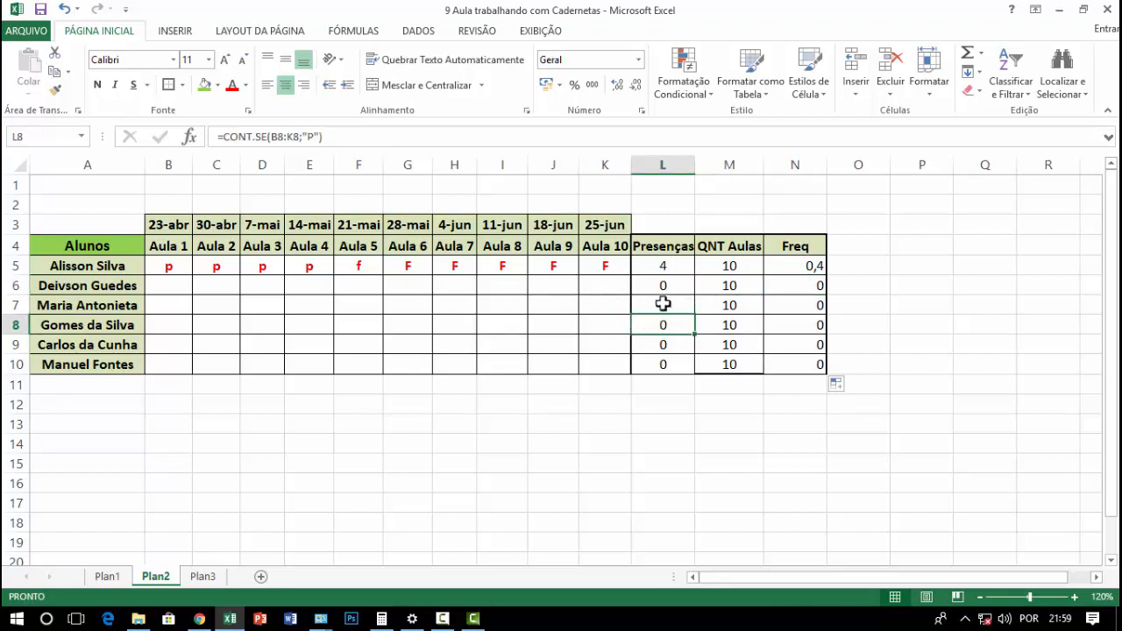
# Check the CONT.SE formulas in L6:L10 and the division formulas in N6:N10 row by row
pyautogui.click(670, 288)
pyautogui.click(669, 312)
pyautogui.click(669, 341)
pyautogui.click(670, 363)
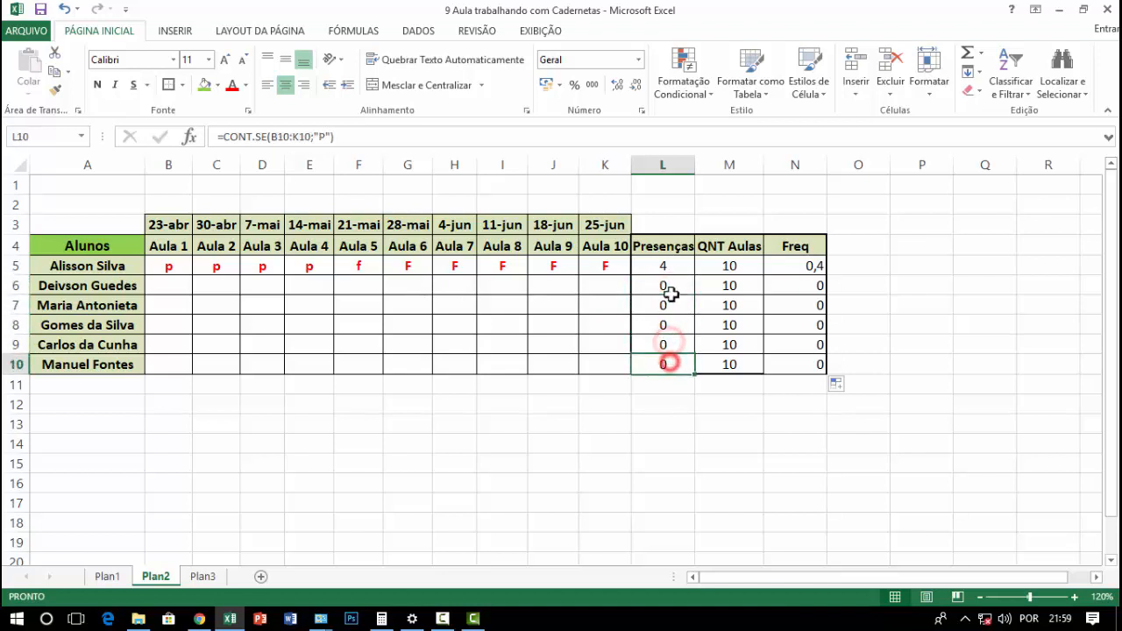
pyautogui.click(671, 296)
pyautogui.click(667, 333)
pyautogui.click(669, 364)
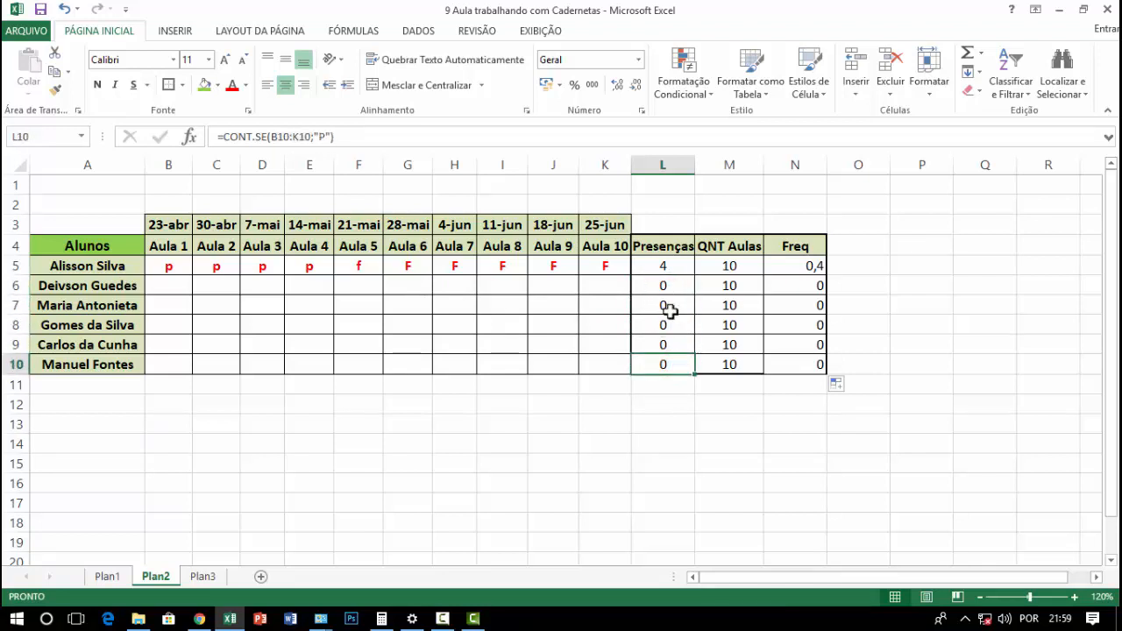
pyautogui.moveTo(794, 283); pyautogui.dragTo(799, 365)
pyautogui.click(800, 322)
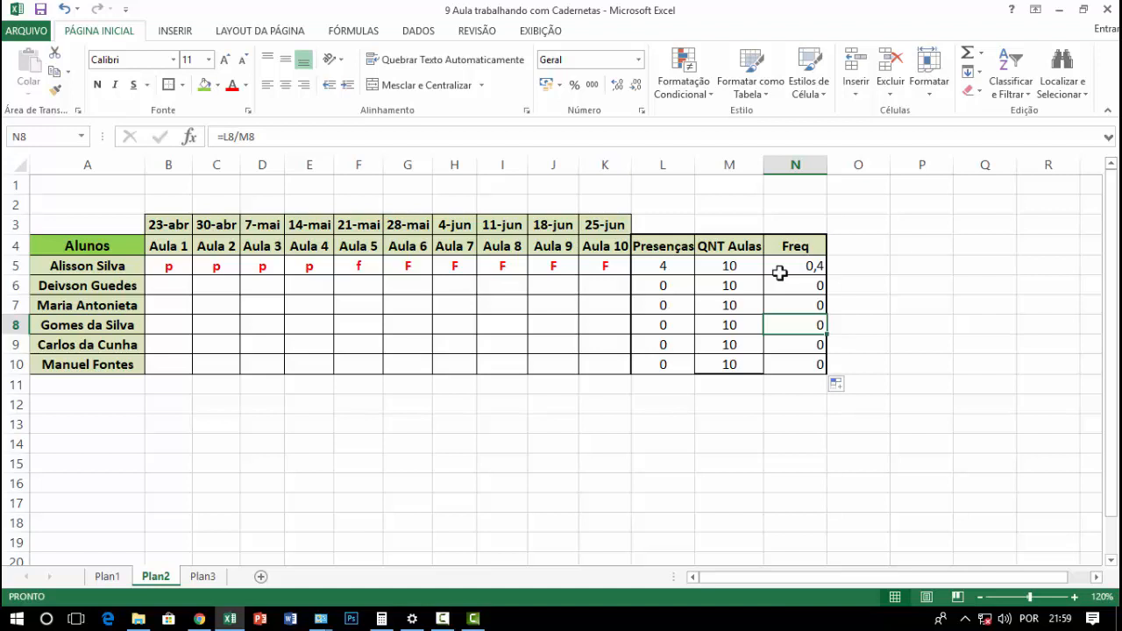
# Format the Freq values in N5:N10 as percentages and centre them horizontally
pyautogui.moveTo(785, 266); pyautogui.dragTo(793, 365)
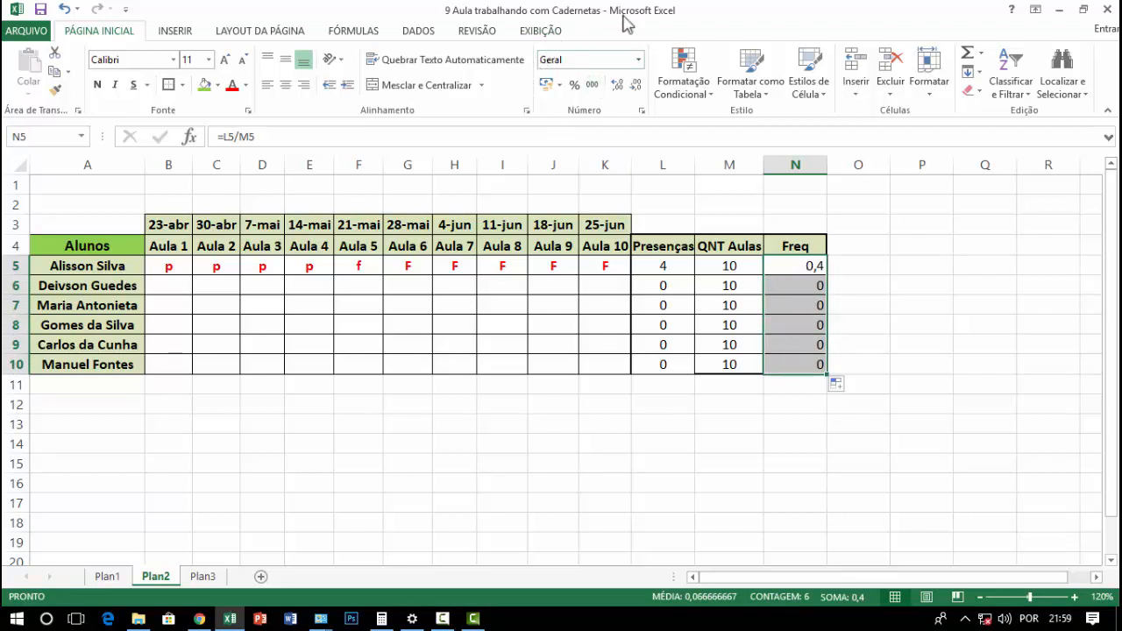
pyautogui.click(574, 88)
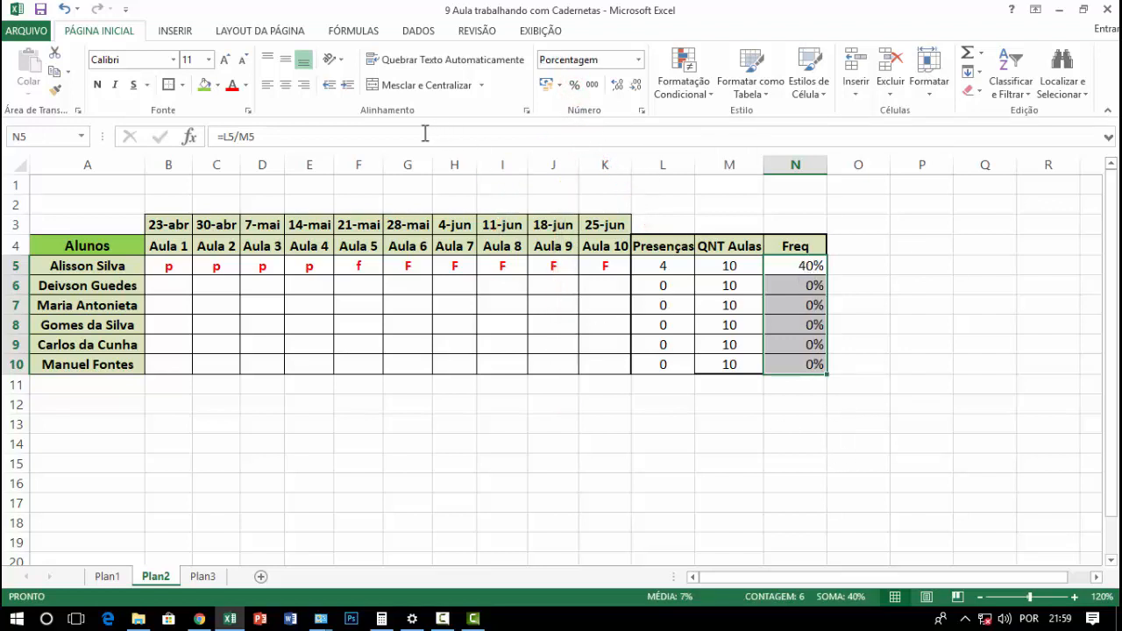
pyautogui.click(286, 85)
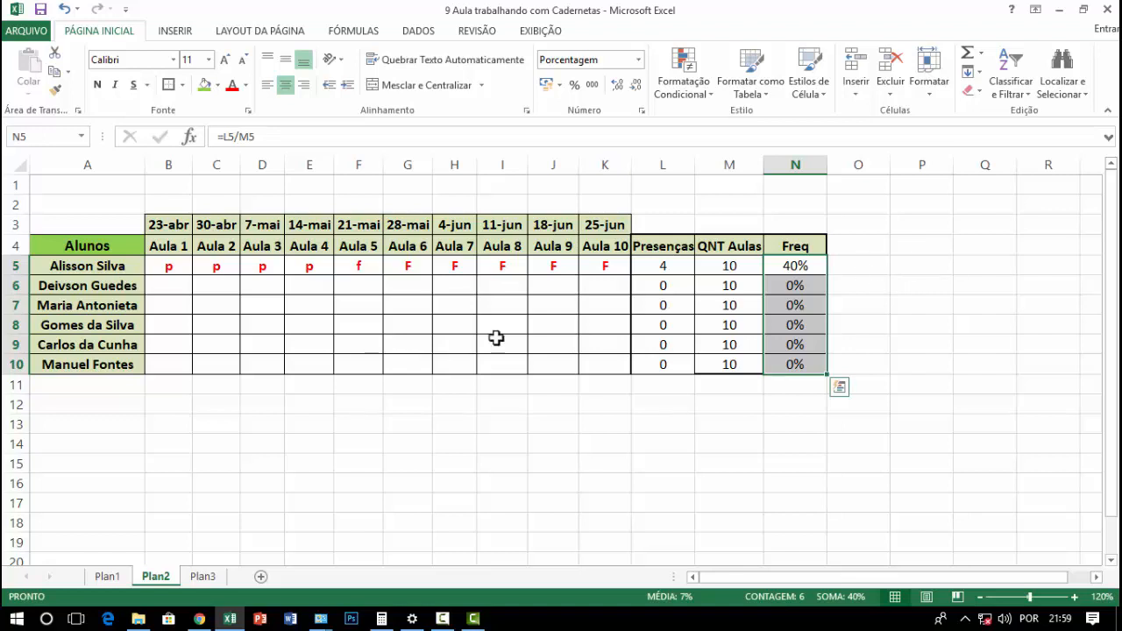
# Merge and centre A1:N2 above the table and enter the title CADERNETA
pyautogui.moveTo(121, 185); pyautogui.dragTo(789, 203)
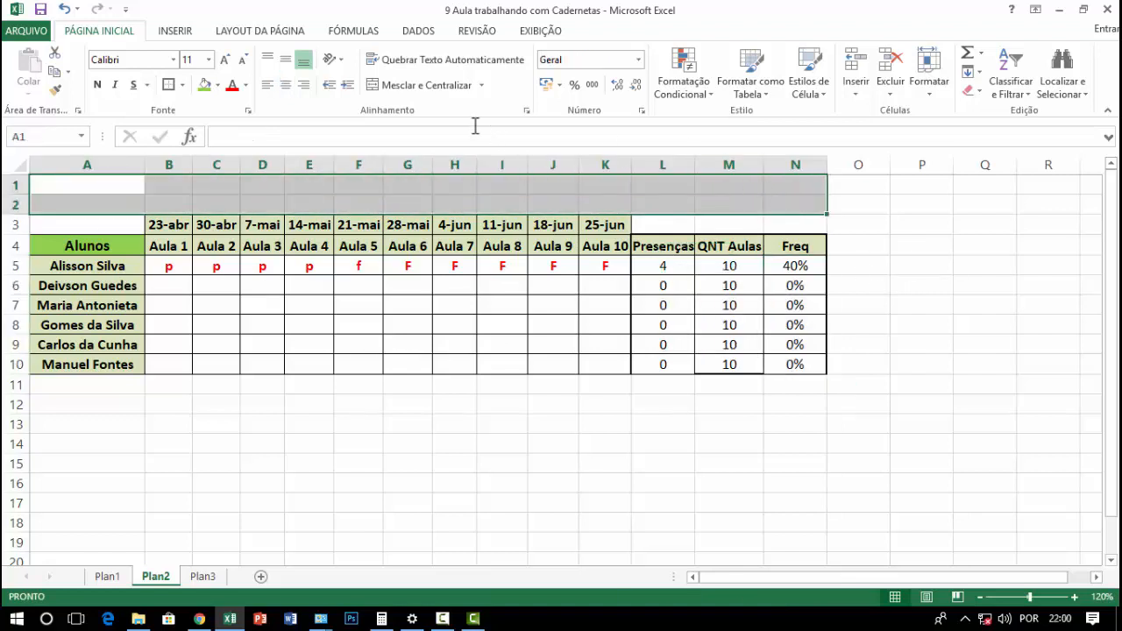
pyautogui.click(389, 85)
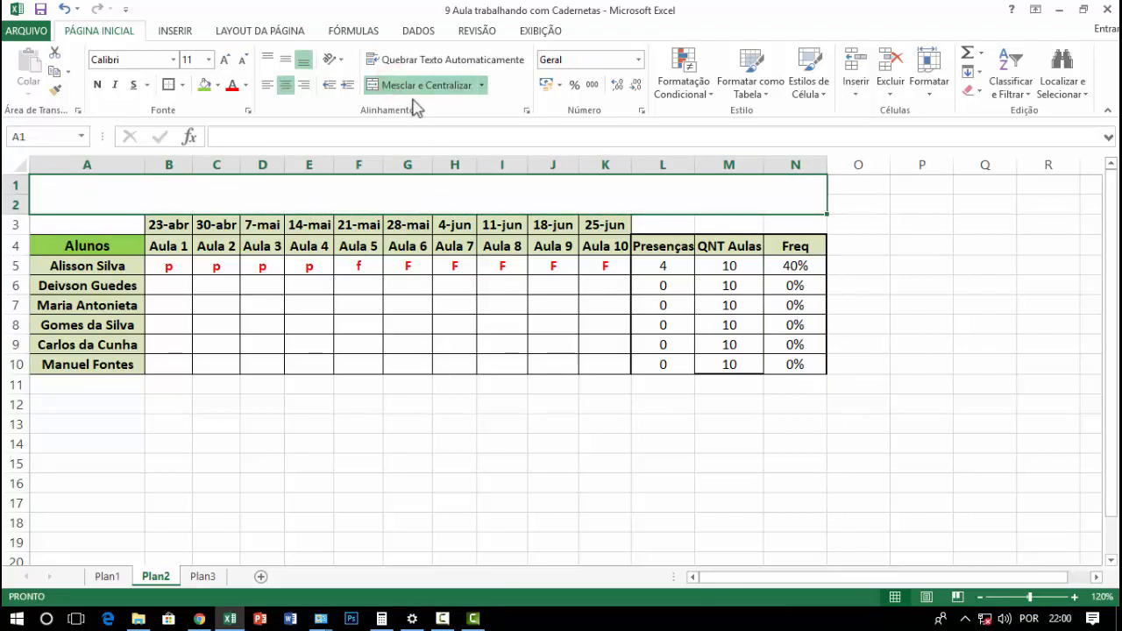
pyautogui.write('caDERNETA')
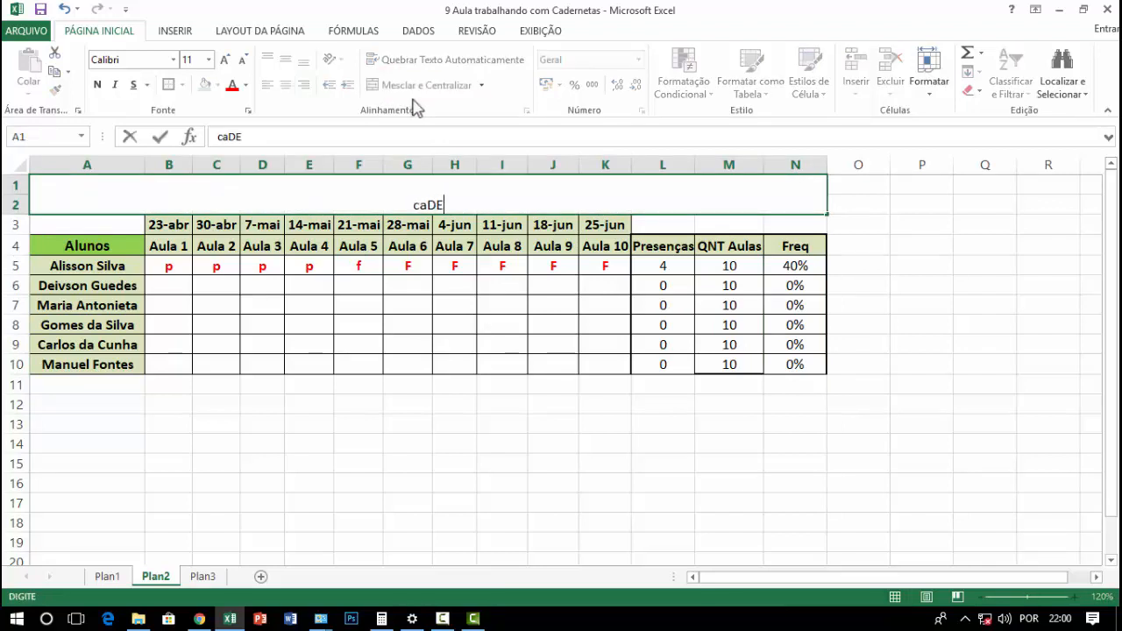
pyautogui.press('Return')
# Align the CADERNETA title vertically to the middle of its merged cell and enlarge its font to size 26
pyautogui.click(482, 193)
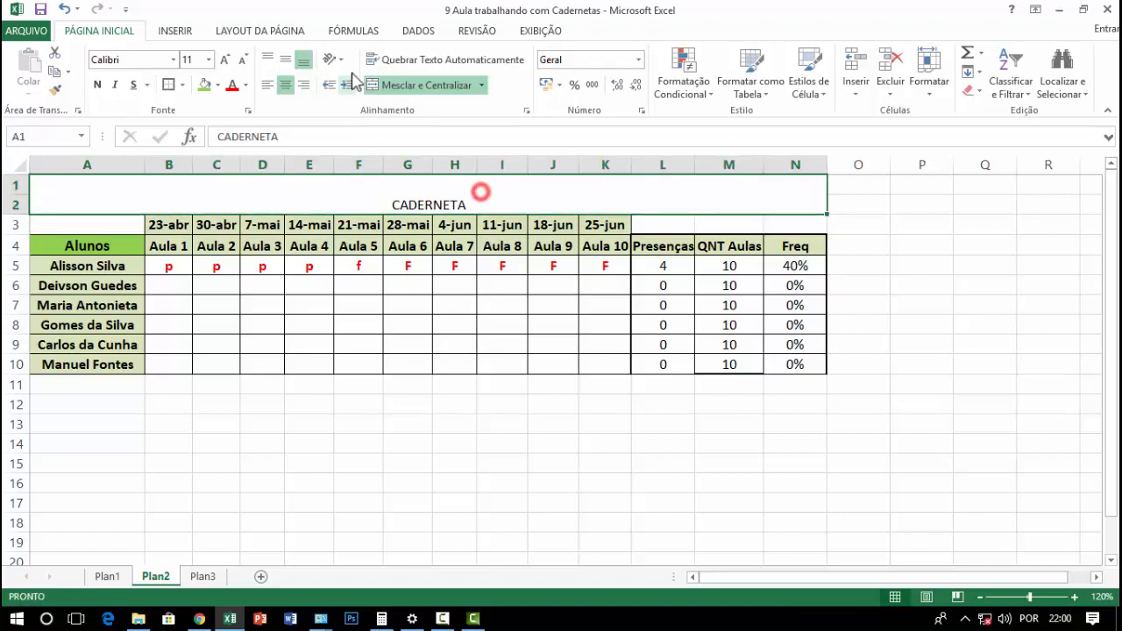
pyautogui.click(285, 60)
pyautogui.click(225, 60)
pyautogui.click(225, 59)
pyautogui.click(225, 60)
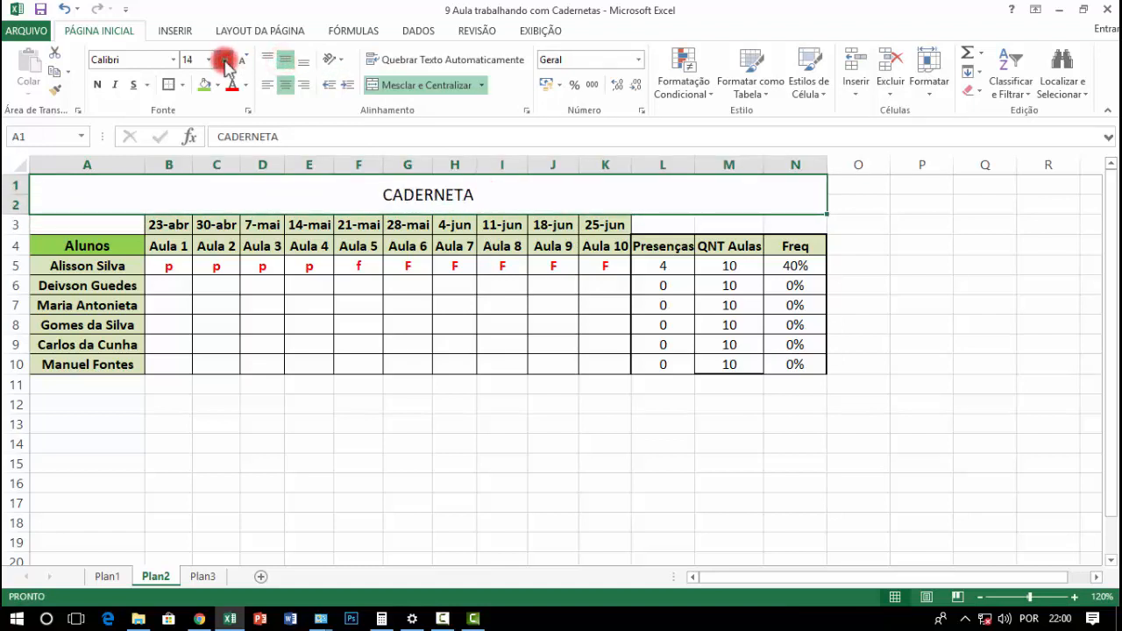
pyautogui.click(225, 59)
pyautogui.click(225, 60)
pyautogui.click(226, 59)
pyautogui.click(225, 60)
pyautogui.click(225, 60)
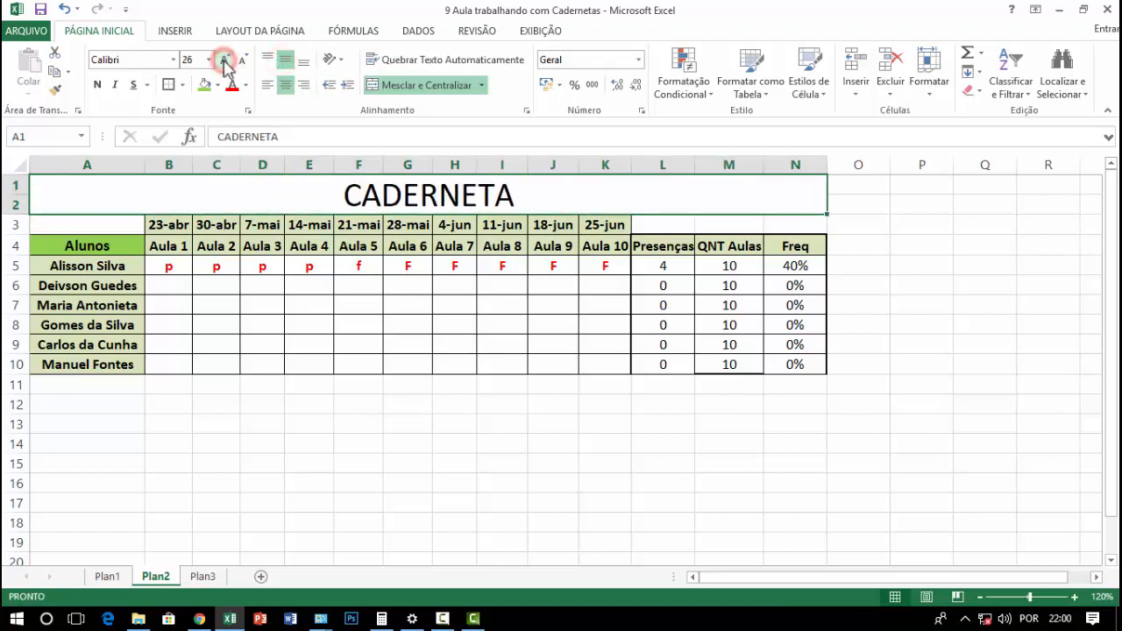
pyautogui.click(413, 367)
pyautogui.click(544, 456)
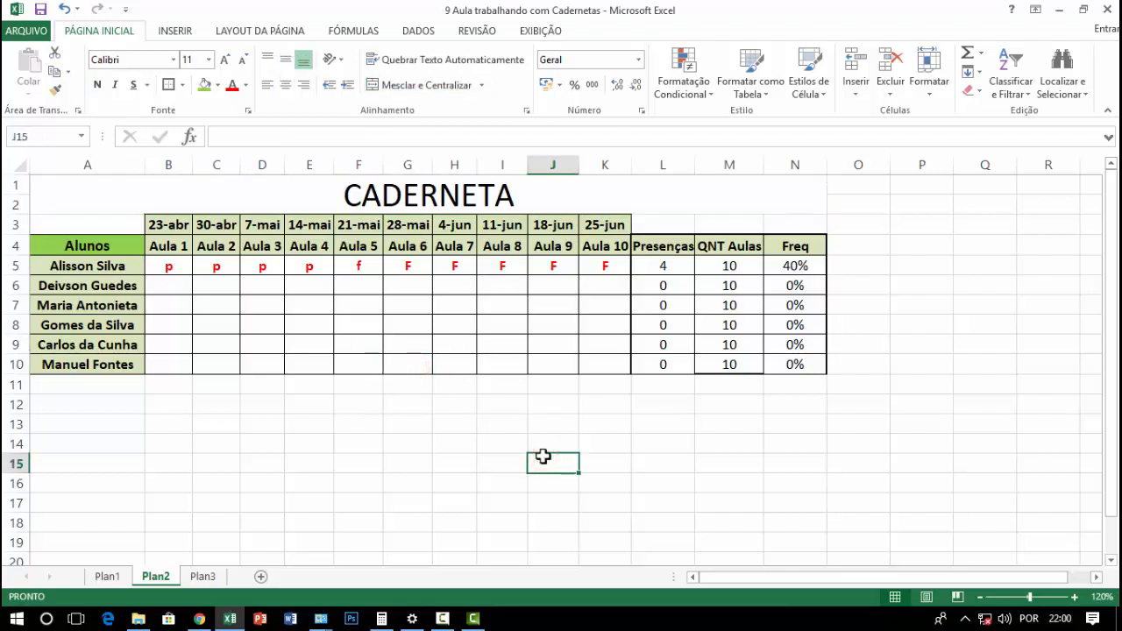